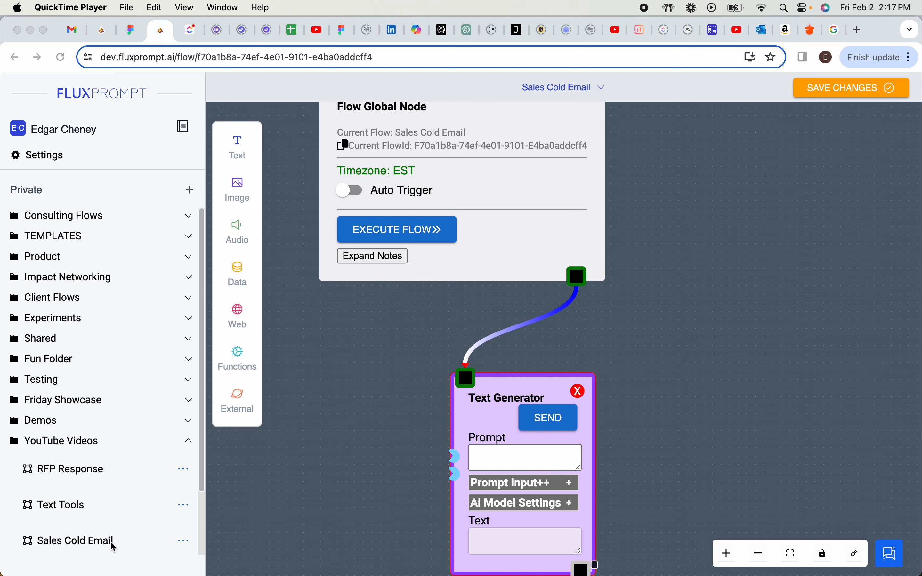
Expand the Prompt Input++ section of the Text Generator node to show its content, instruction and persona fields
scroll(590, 342, down, 2)
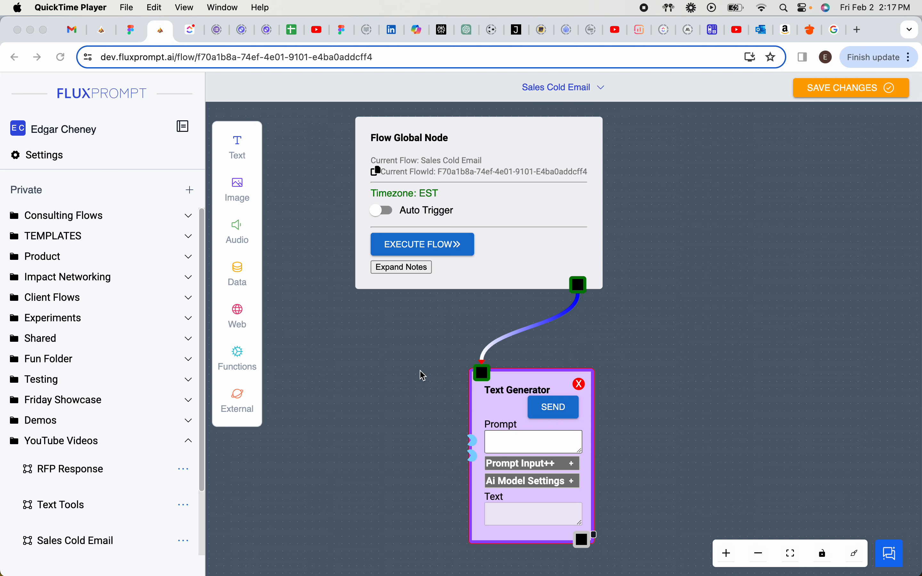
drag(419, 367, 345, 198)
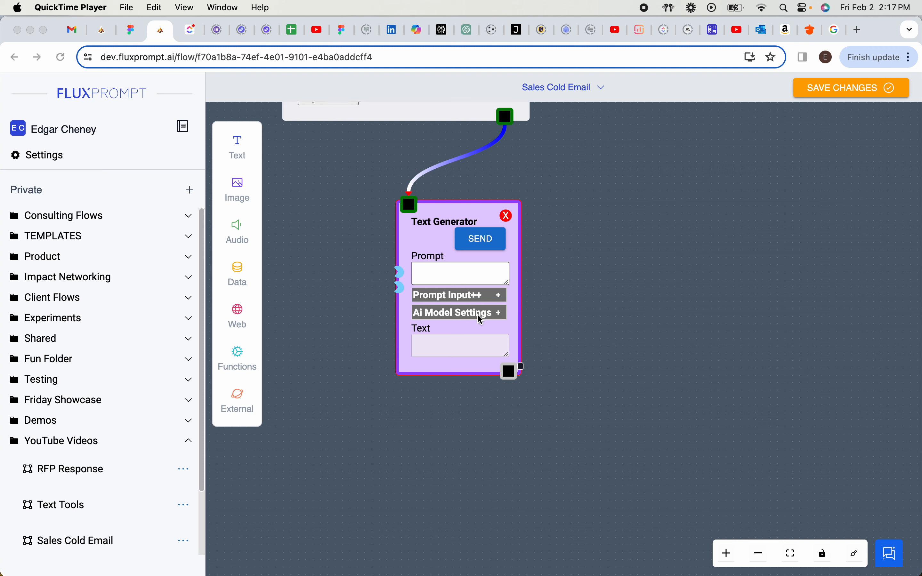
click(466, 301)
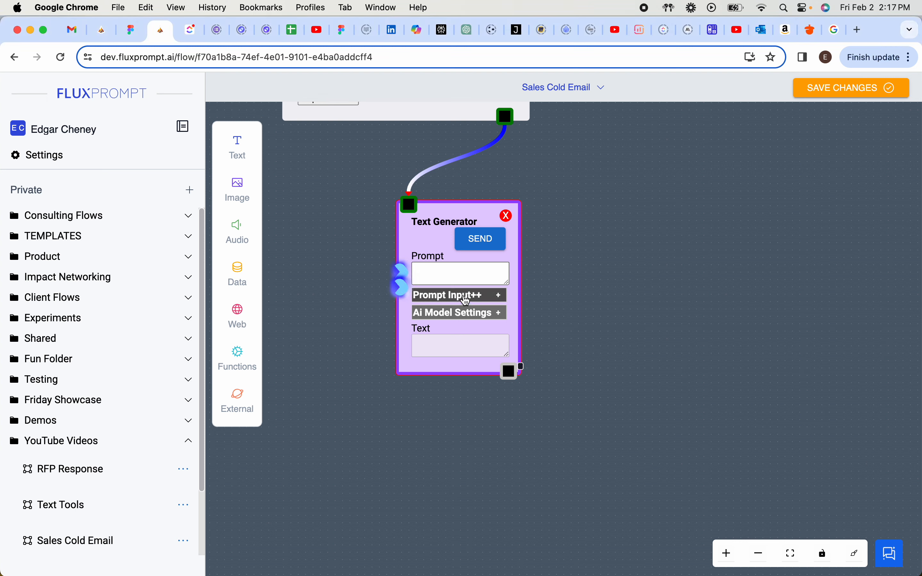
click(467, 301)
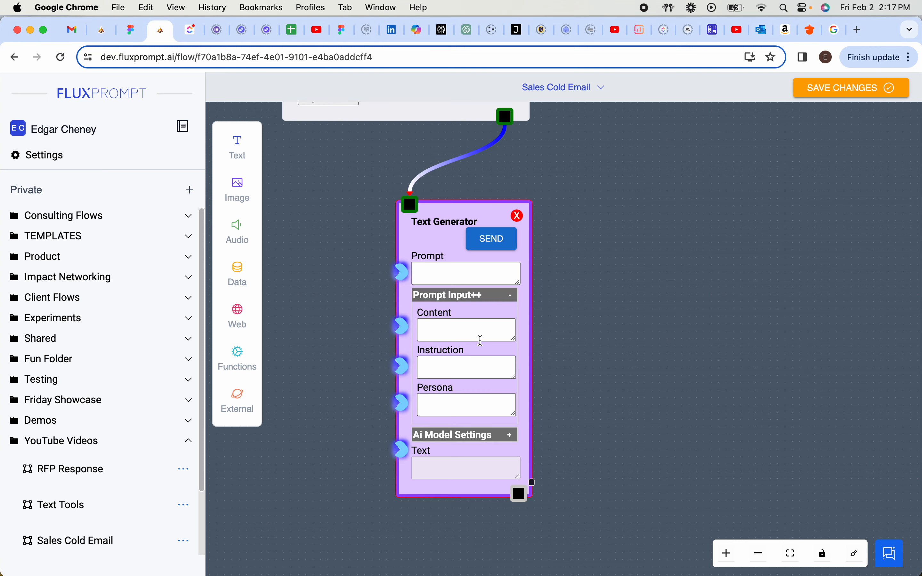
drag(571, 380, 574, 324)
scroll(571, 328, down, 2)
scroll(530, 357, up, 3)
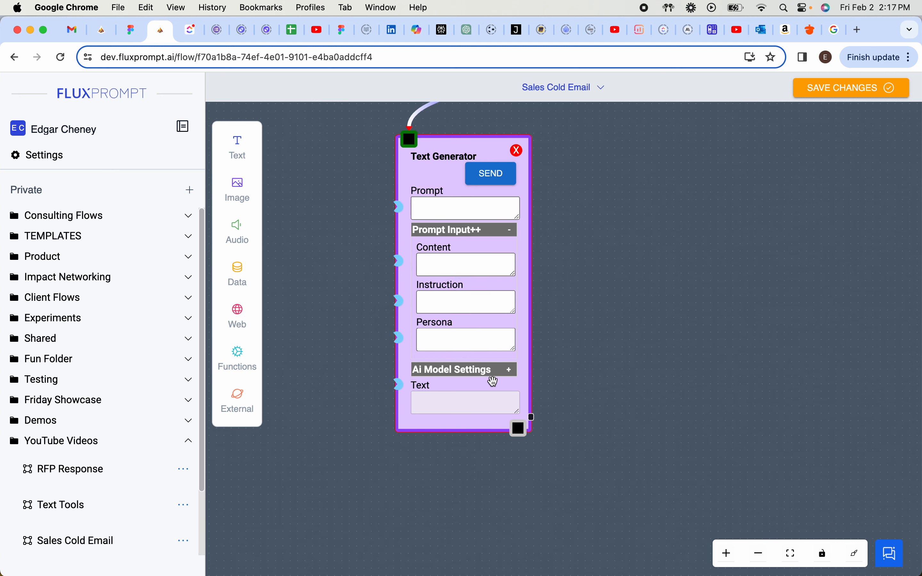
Examine the AI model and system options in the Text Generator's Ai Model Settings, leaving the section collapsed
click(484, 380)
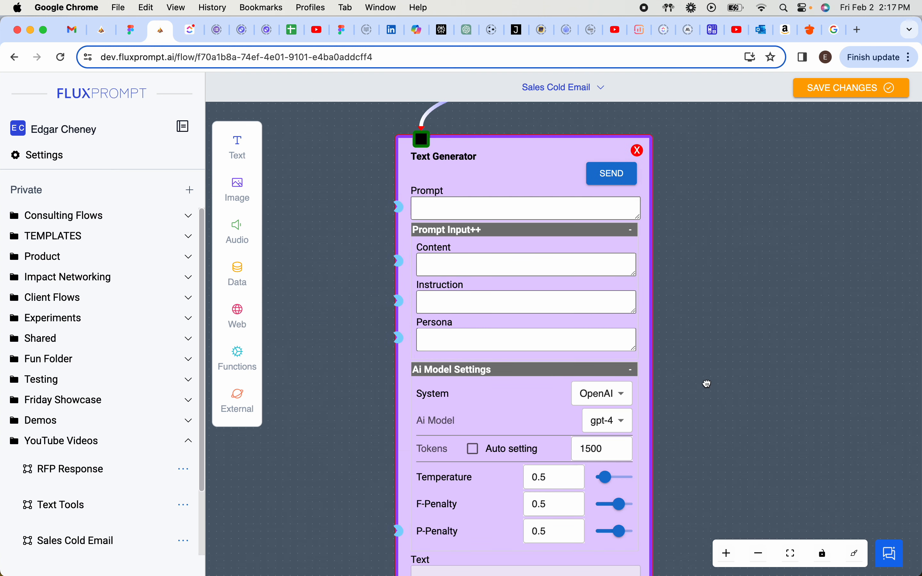
drag(706, 381, 698, 356)
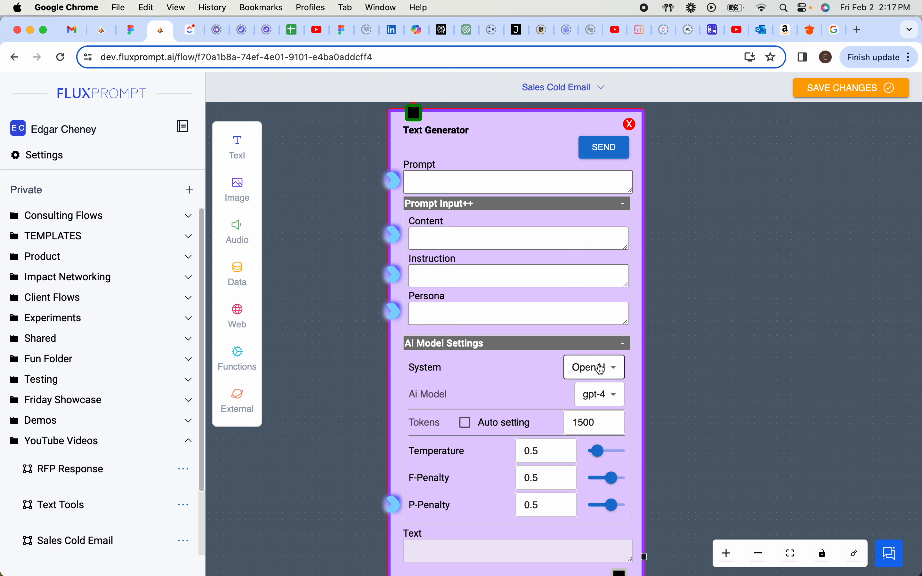
click(601, 395)
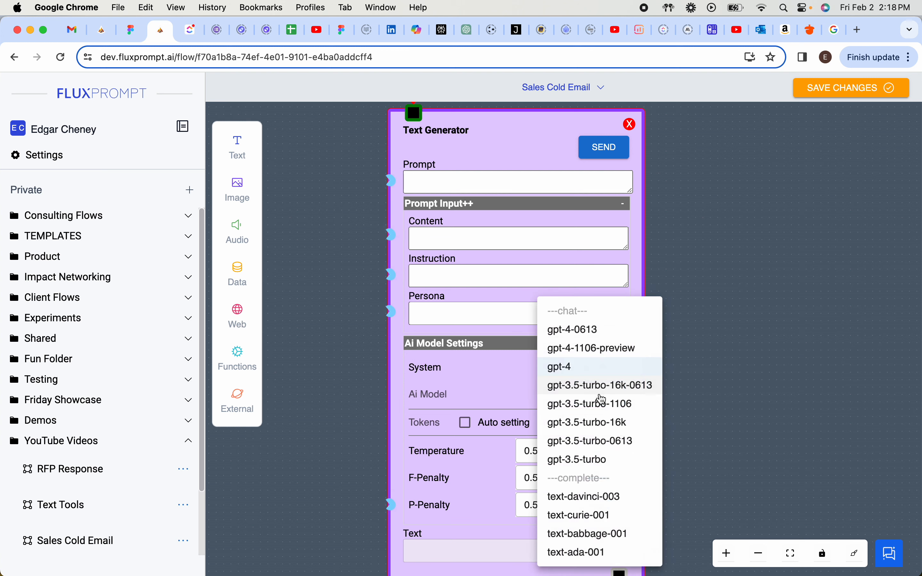
click(700, 383)
click(600, 375)
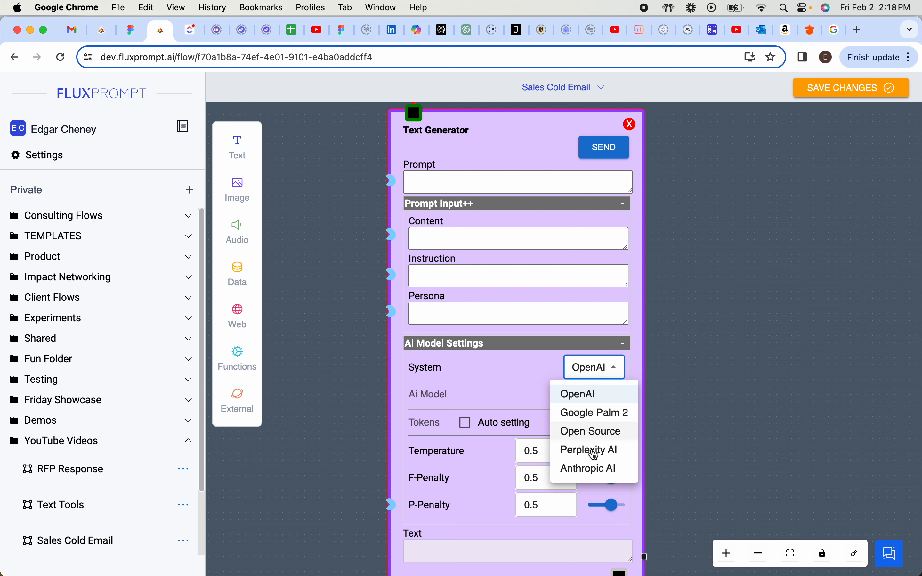
click(594, 374)
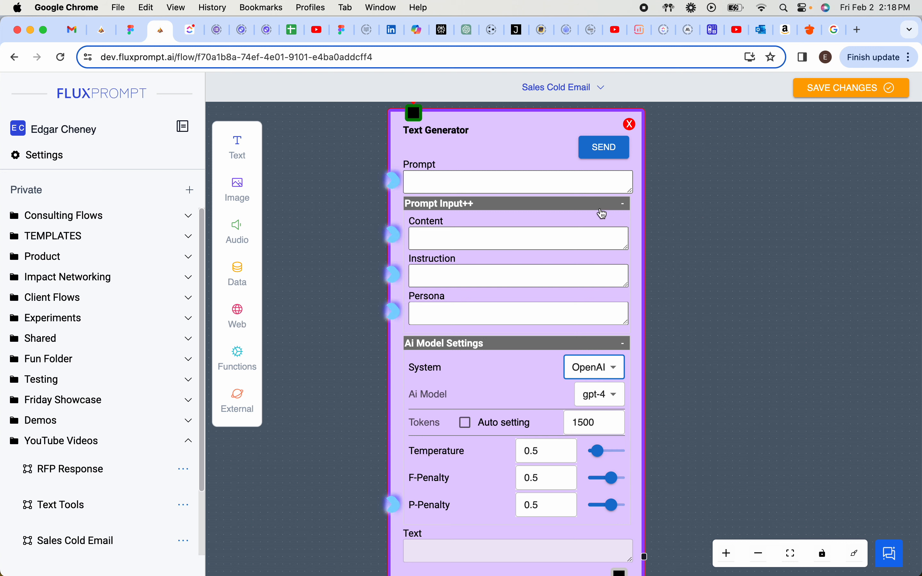
click(623, 345)
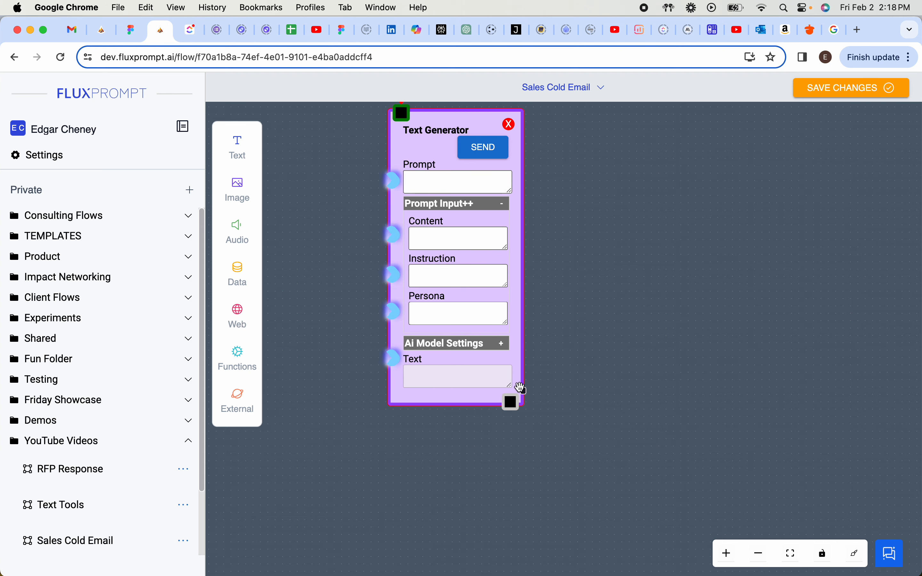
Enter the prompt "Write me a cold email that I can send to a potential client." in the Text Generator and send it
drag(576, 309, 675, 373)
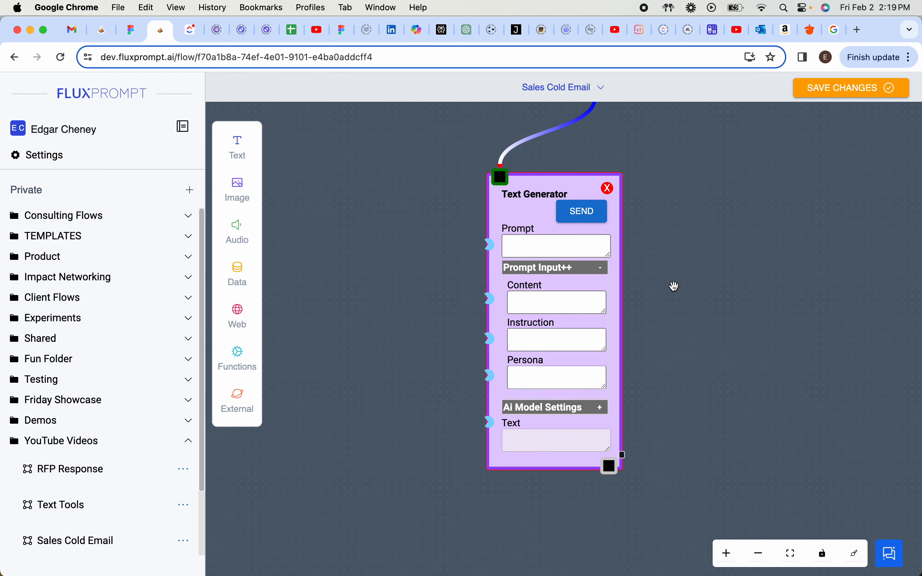
drag(673, 286, 705, 283)
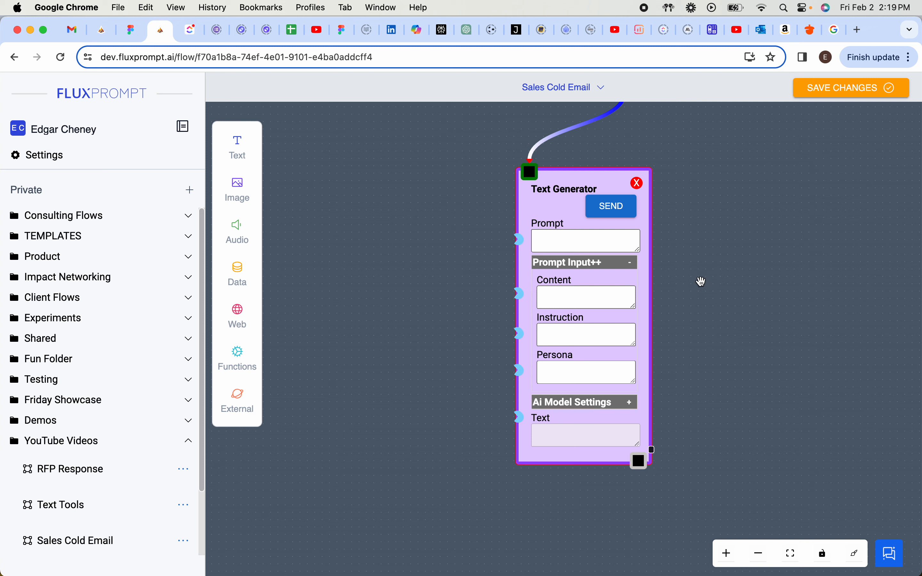
click(552, 241)
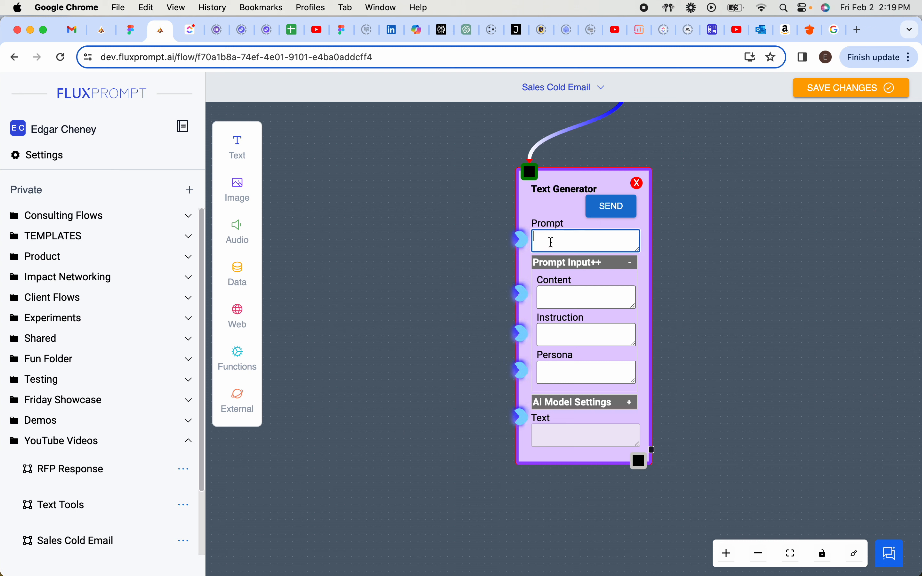
text(Write me)
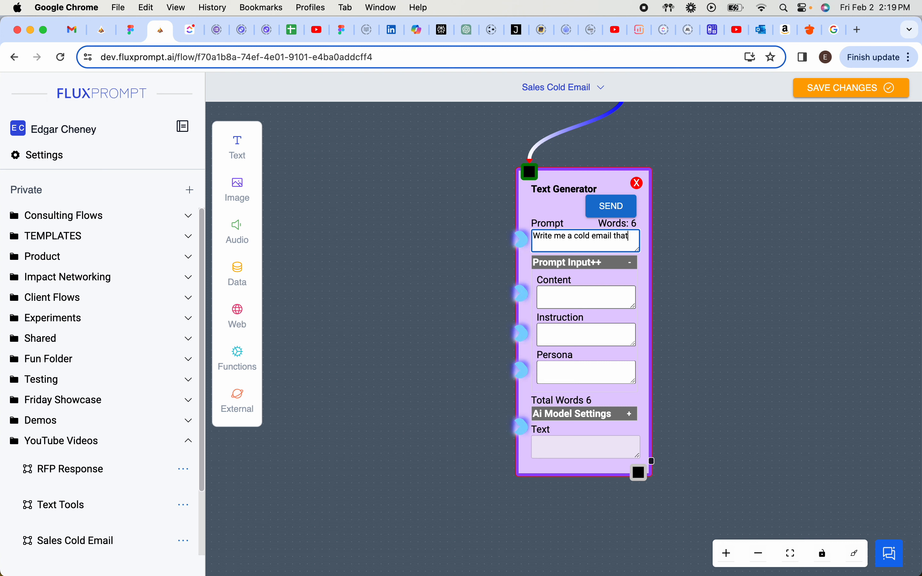
text(a cold email that I can send )
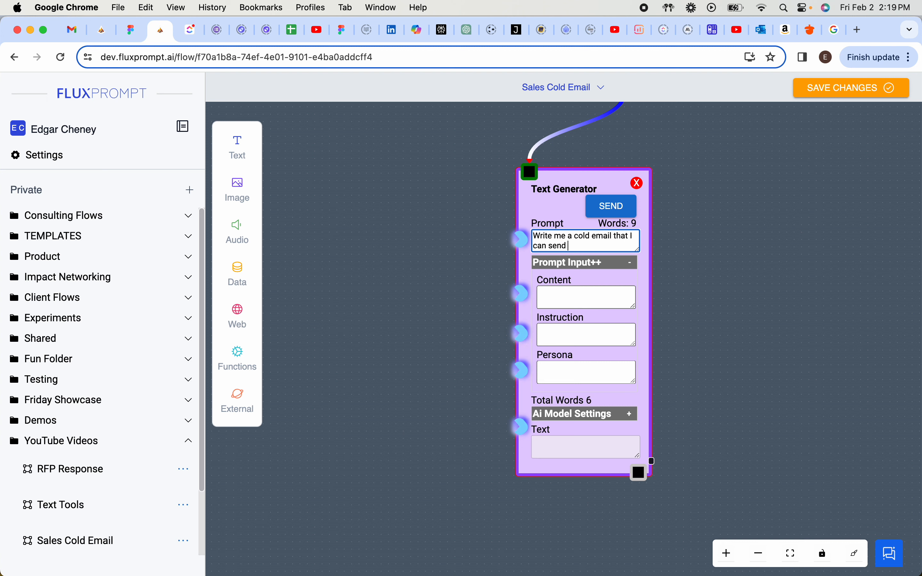
text(to)
key(BackSpace)
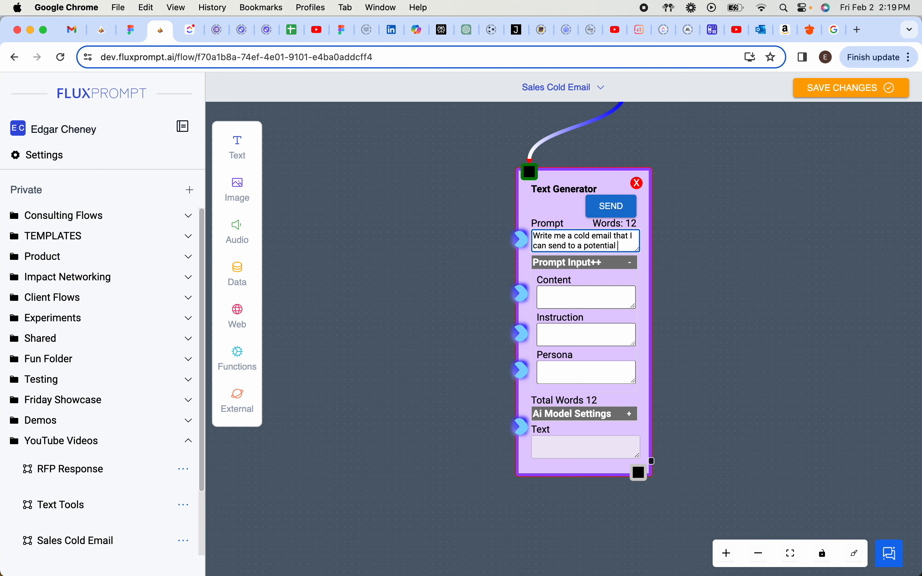
text(t.)
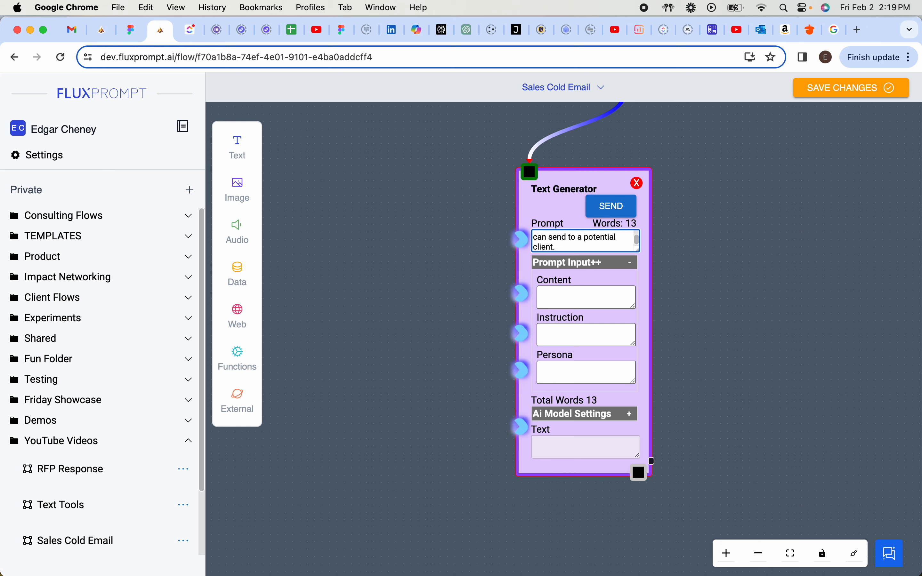
click(606, 206)
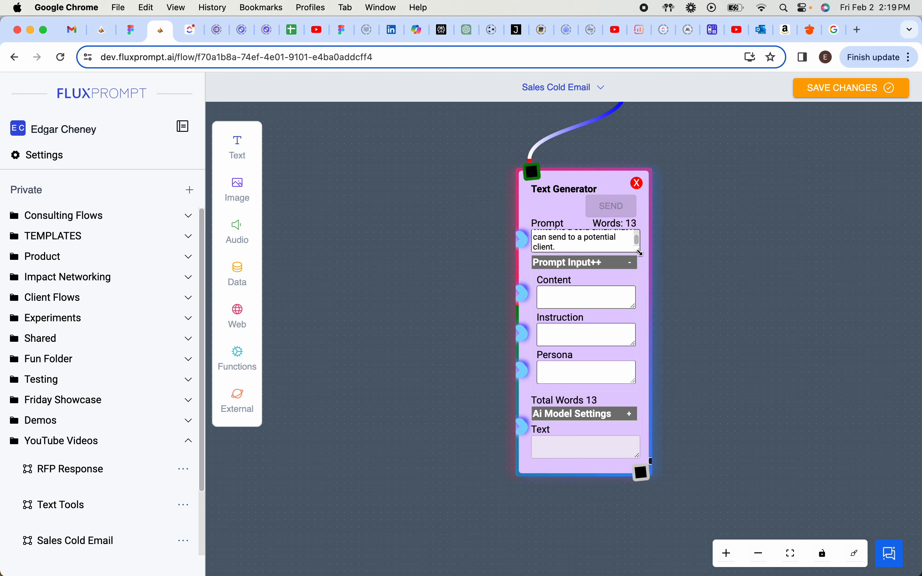
Widen the Text Generator's prompt box and make its output text box much taller
drag(640, 253, 698, 264)
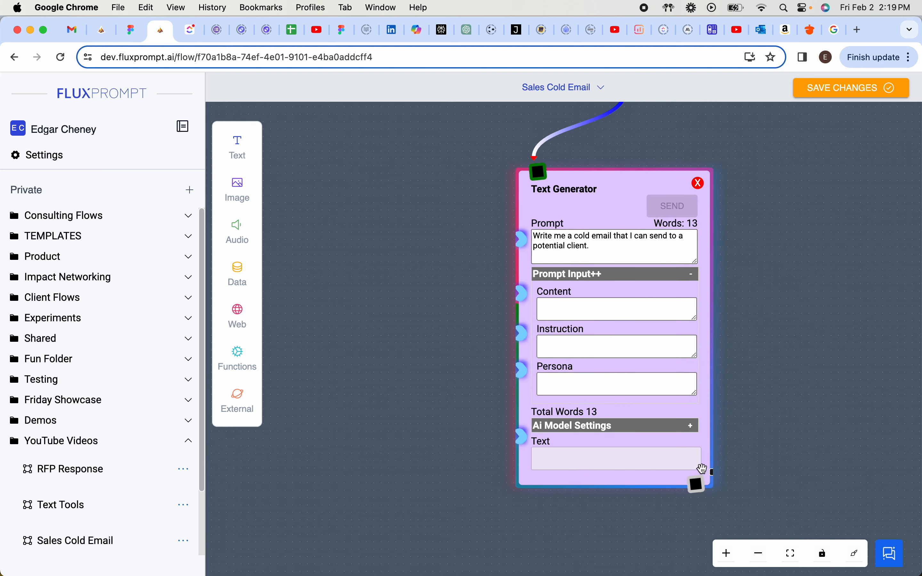
drag(765, 437, 763, 356)
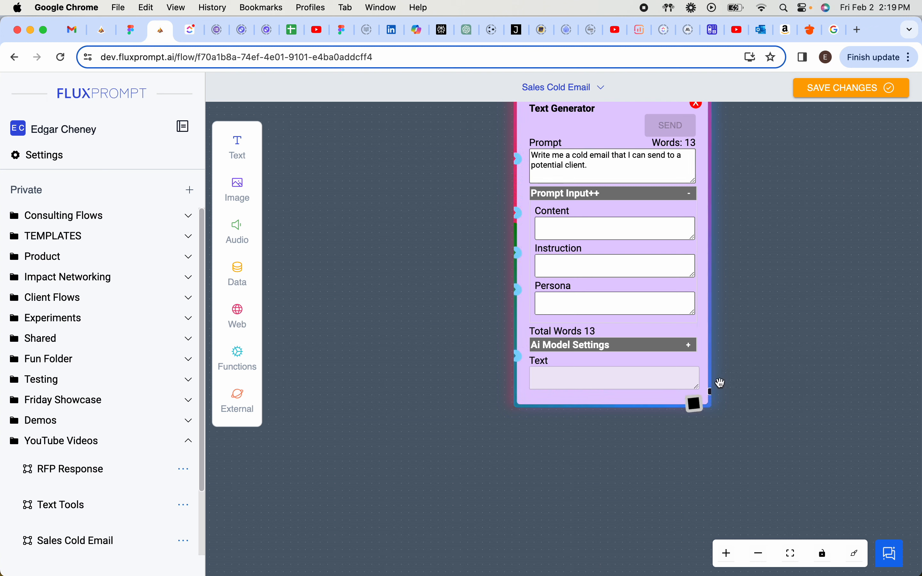
drag(698, 387, 698, 513)
drag(774, 434, 788, 414)
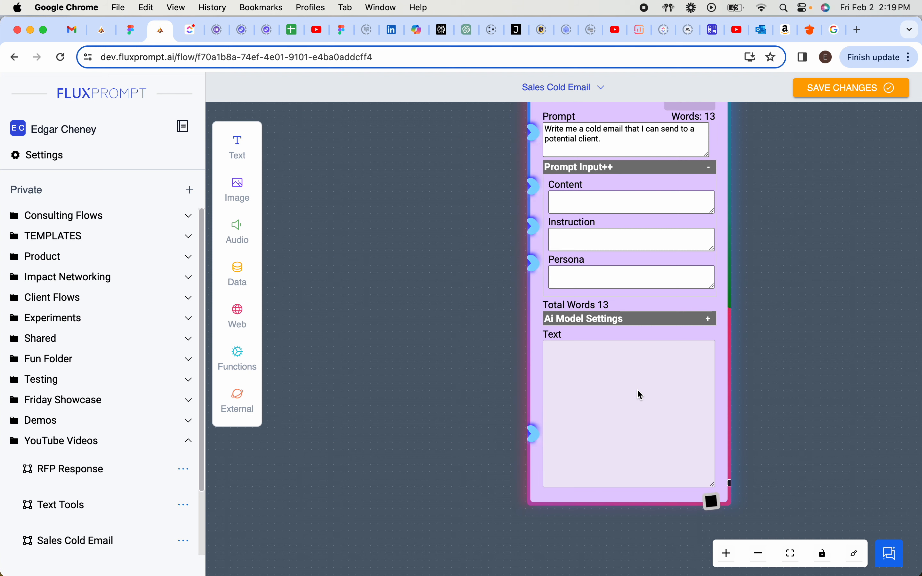
drag(385, 274, 373, 233)
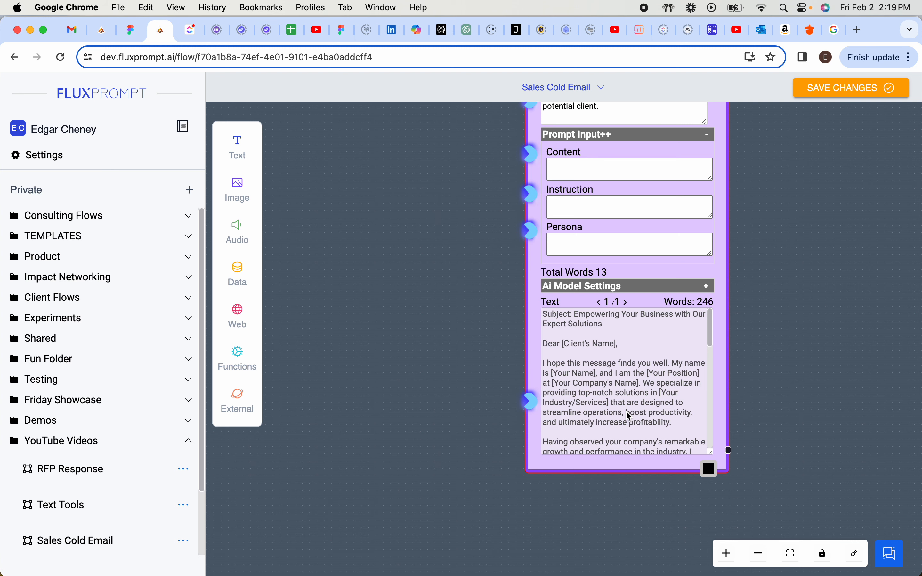
drag(403, 313, 509, 402)
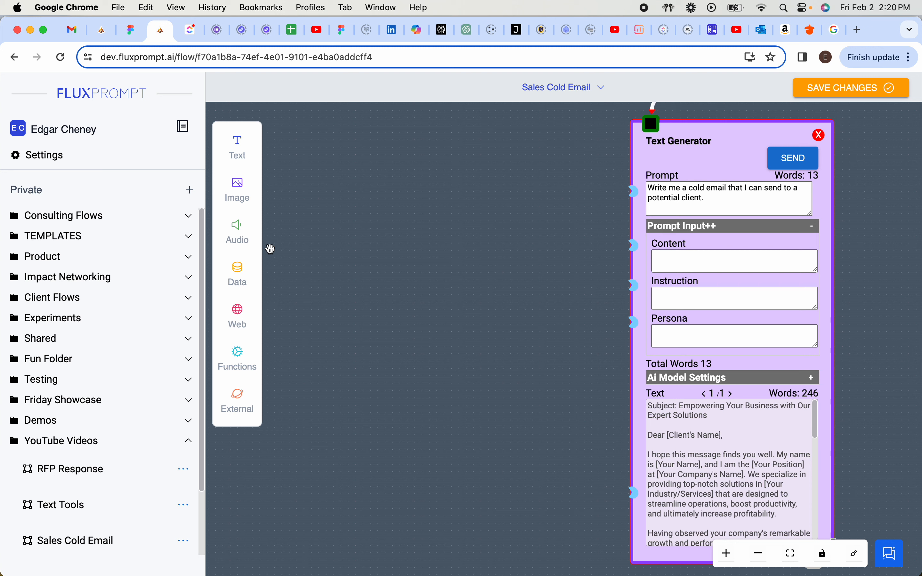
click(239, 150)
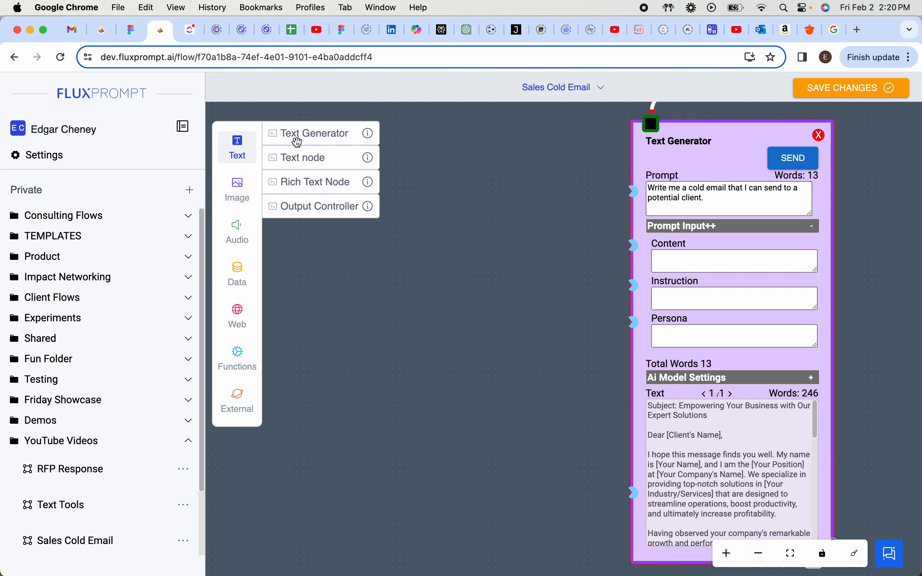
click(239, 189)
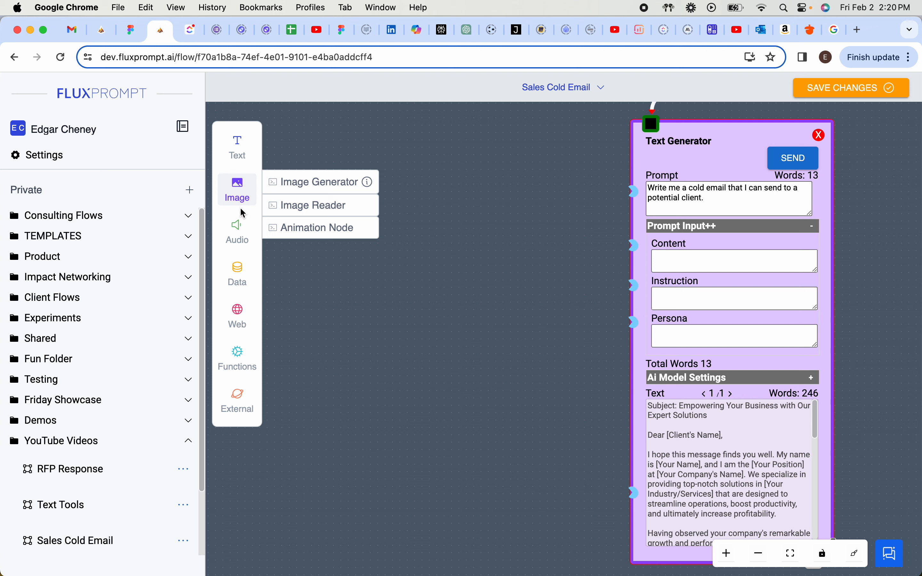
click(241, 232)
click(238, 274)
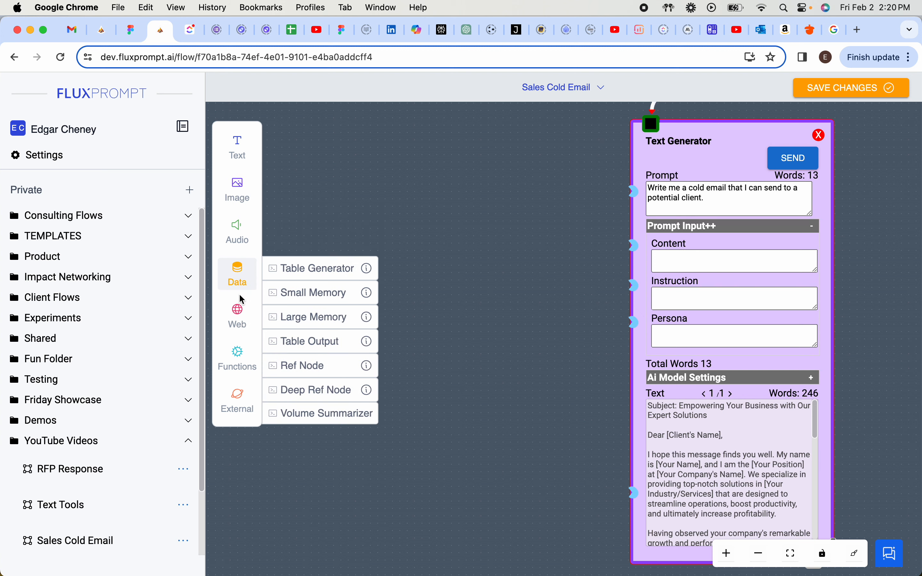
click(239, 316)
double_click(246, 154)
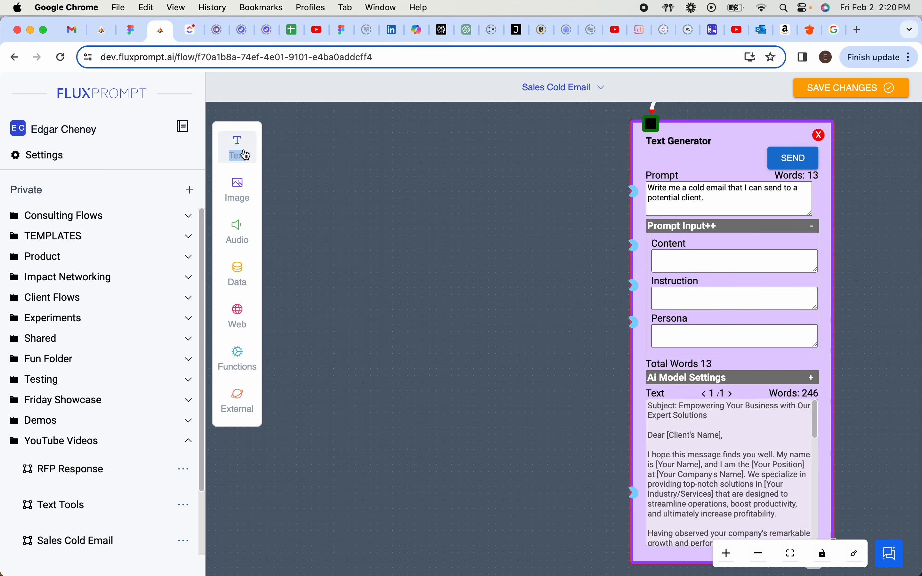
Add a Text node to the canvas, on the input side of the Text Generator
click(246, 144)
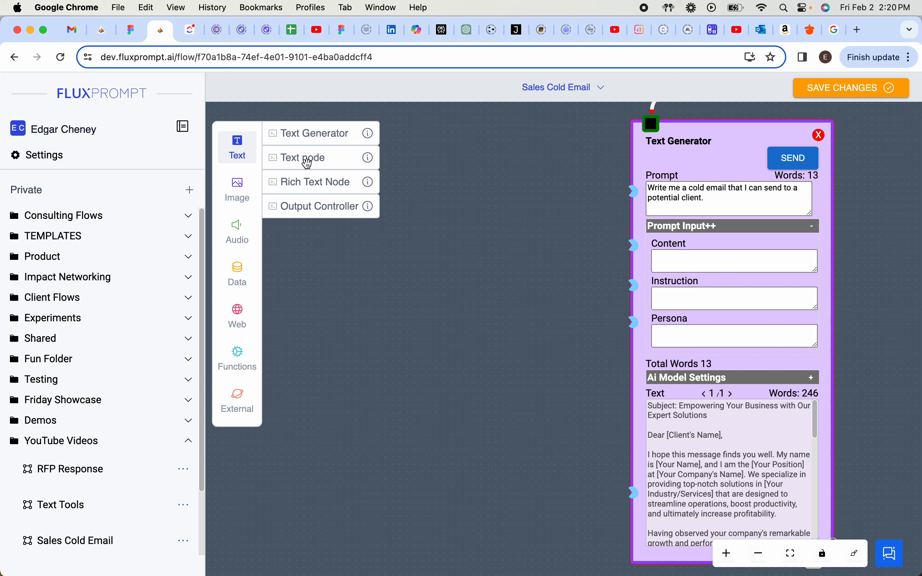
drag(319, 161, 446, 166)
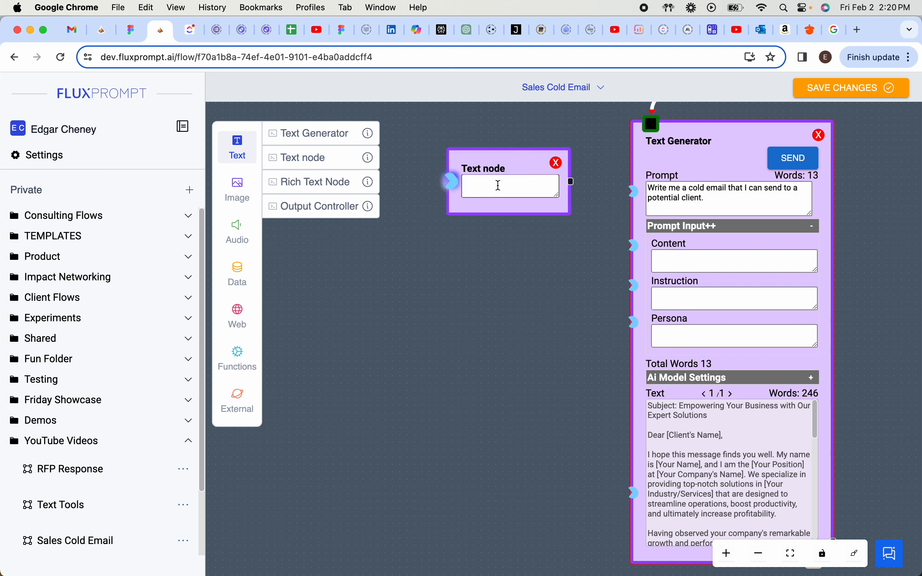
drag(489, 159, 436, 147)
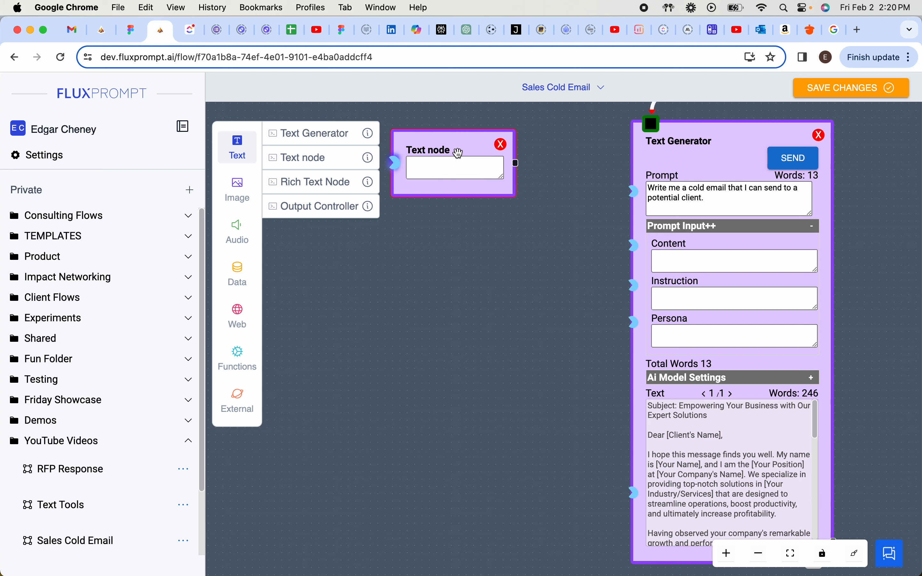
Rename the new Text node as "My Information"
double_click(445, 148)
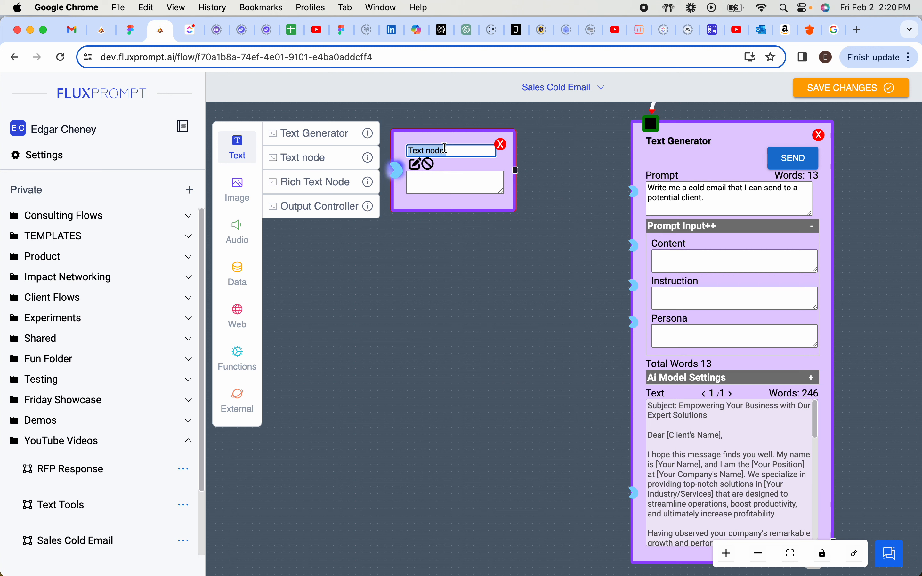
text(My )
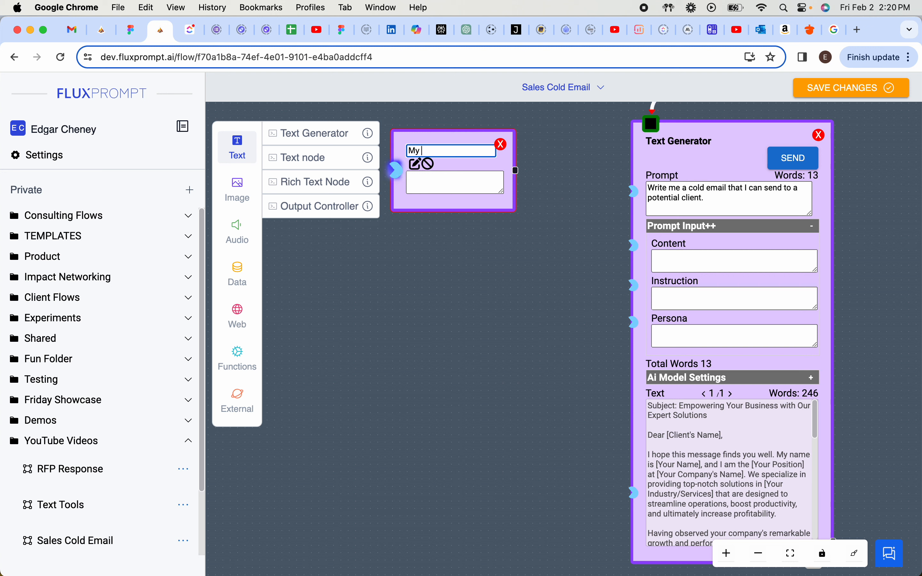
text(Information)
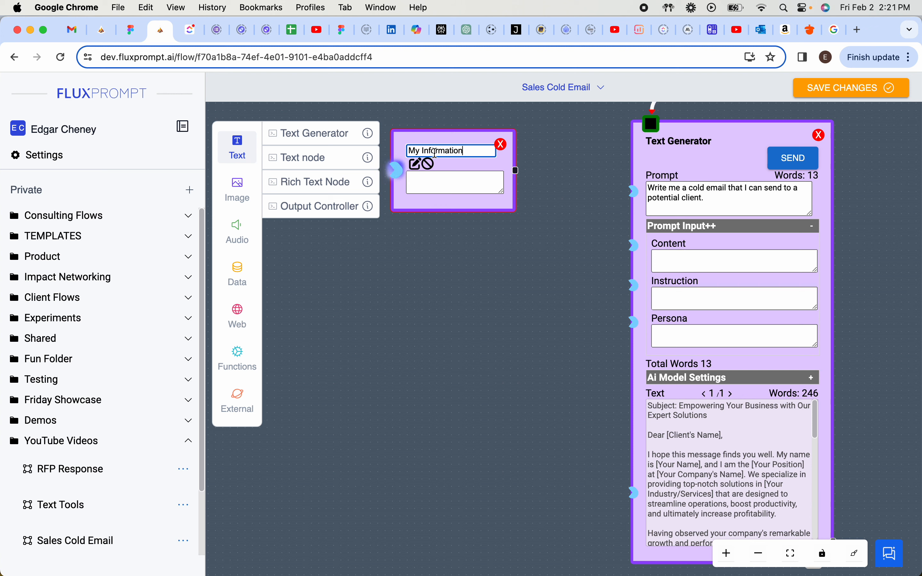
key(Return)
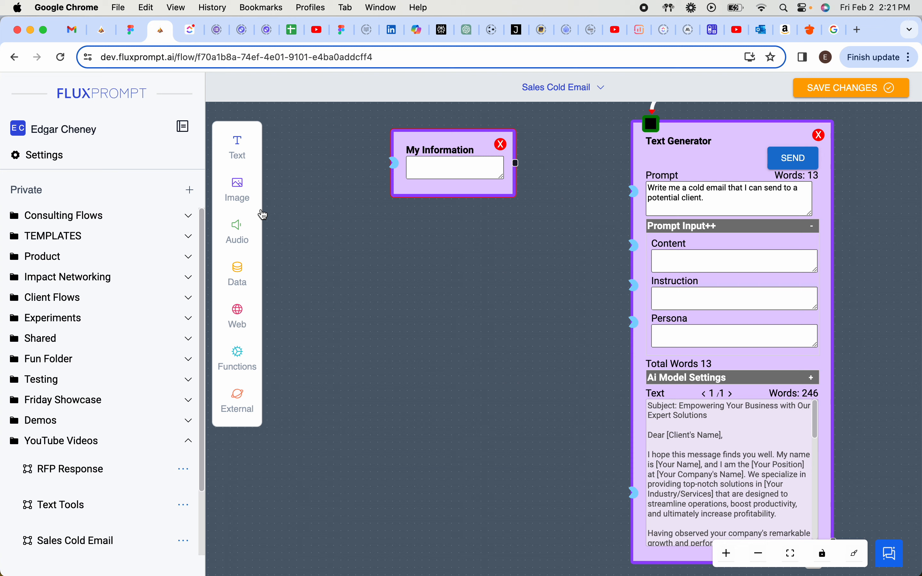
Copy the salesperson's My Information block from the Cold Sales Call note in Notes into the My Information node and enlarge its text box slightly
key(super+Tab)
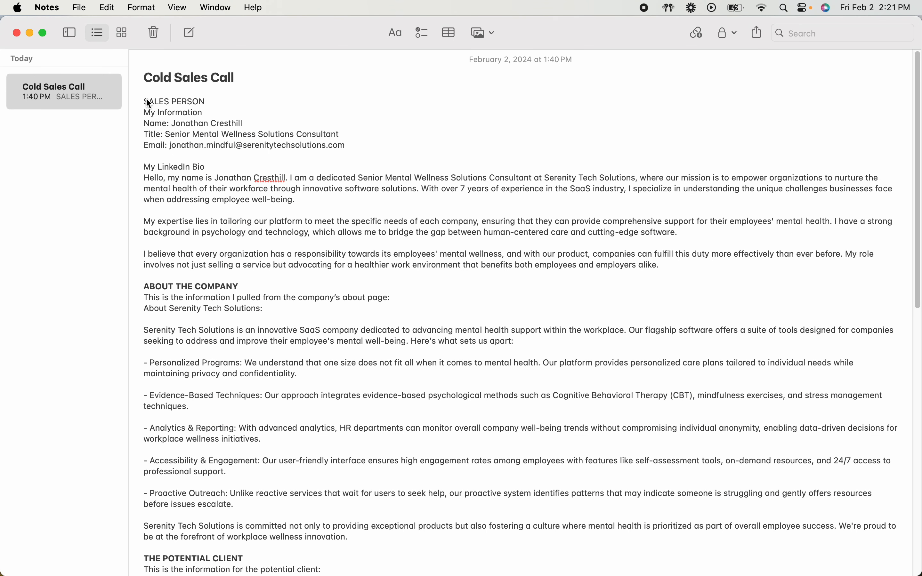
drag(143, 112, 333, 152)
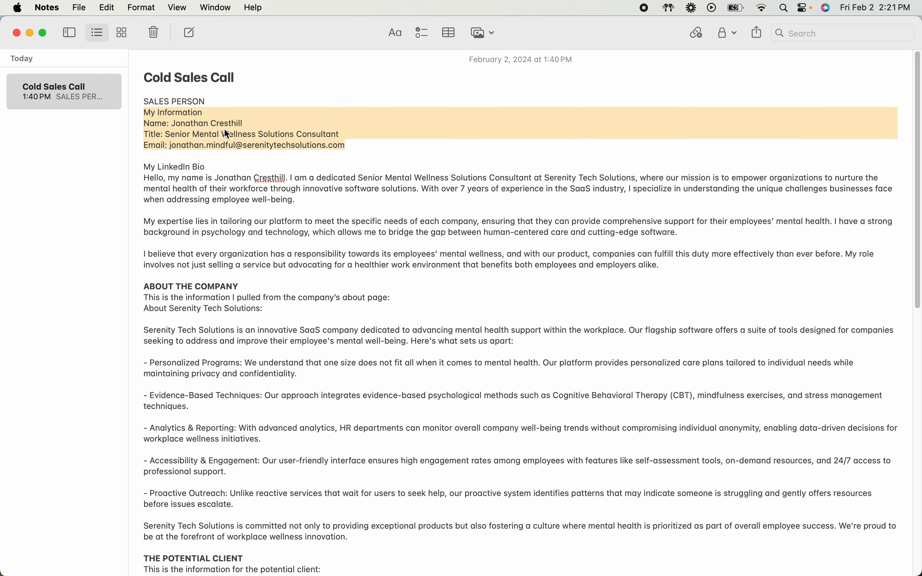
key(super+Tab)
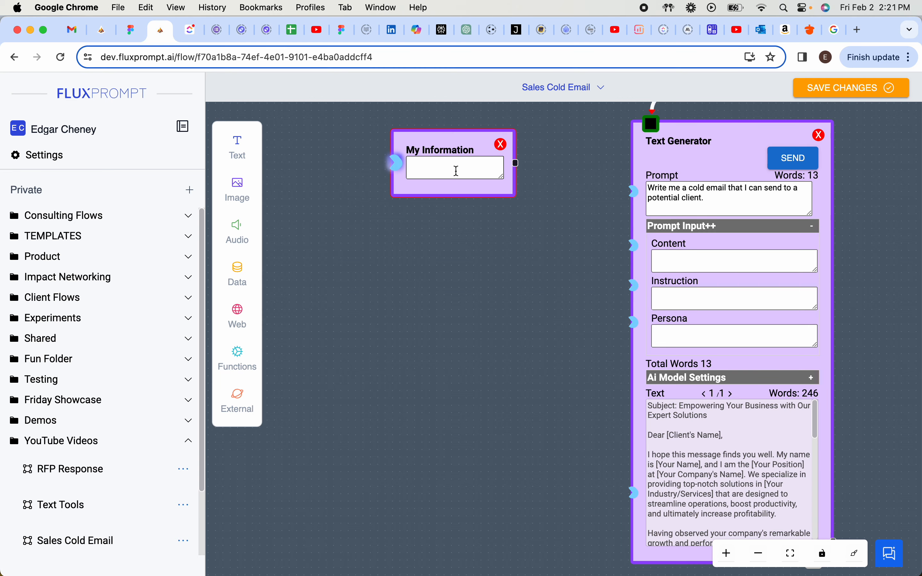
click(438, 168)
key(super+v)
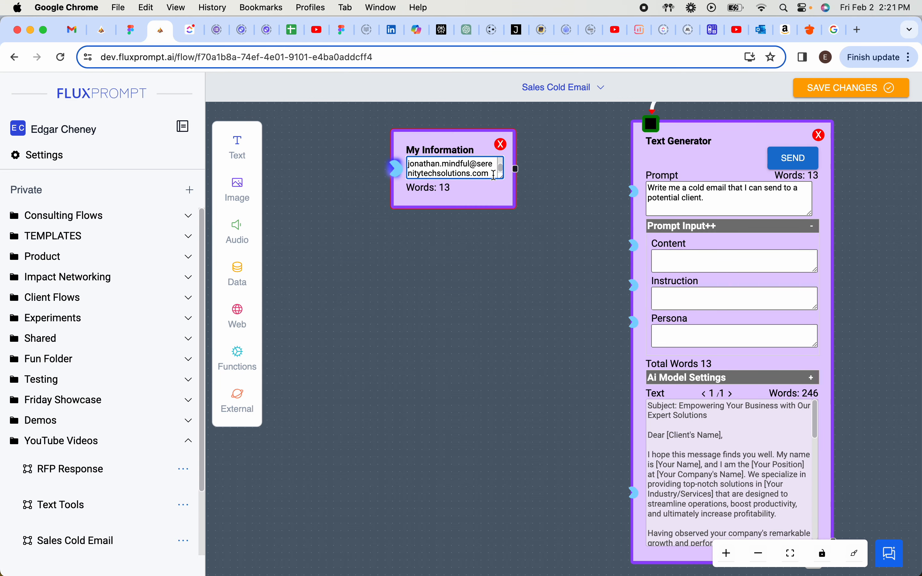
mouse_move(503, 176)
mouse_down()
mouse_move(560, 214)
mouse_move(511, 190)
mouse_up()
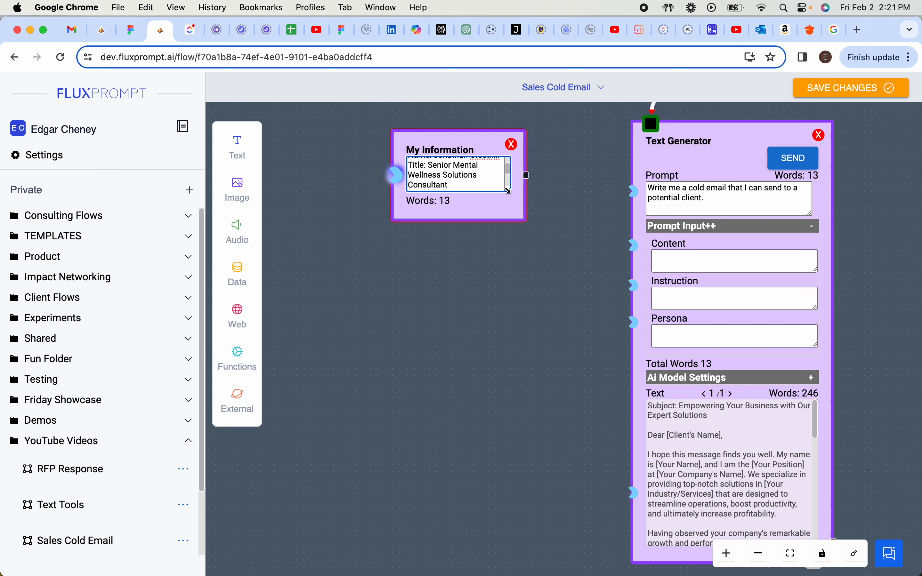
Add a Text node below My Information and rename it "About Me"
click(239, 156)
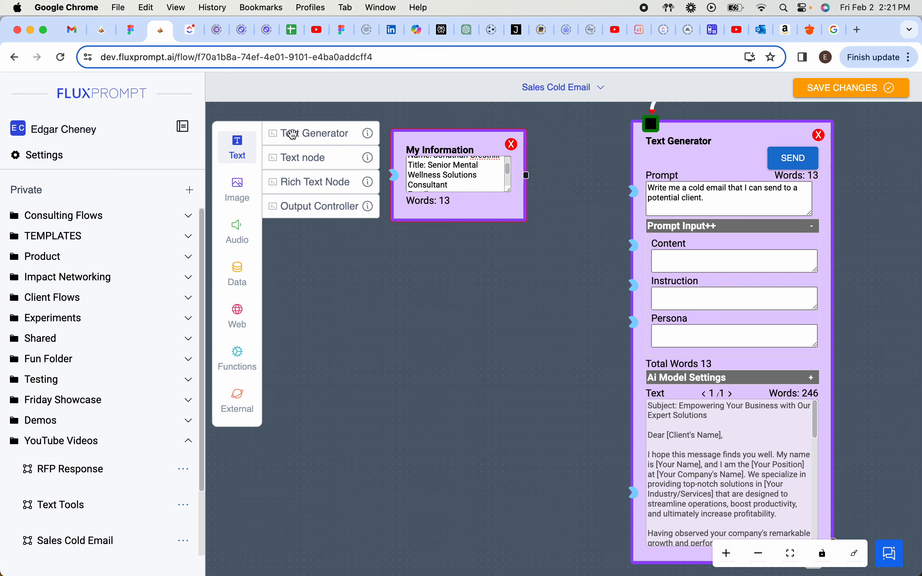
drag(286, 158, 447, 251)
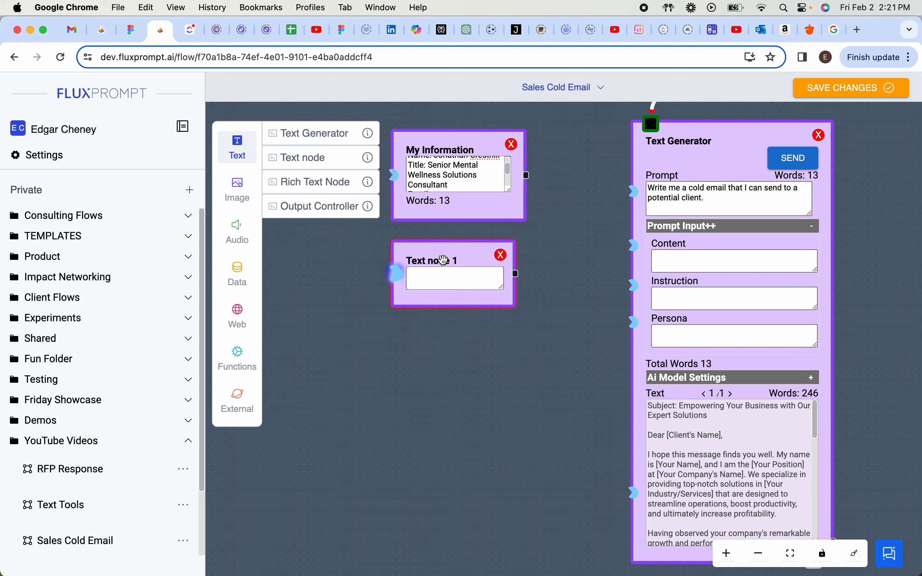
double_click(446, 253)
key(super+a)
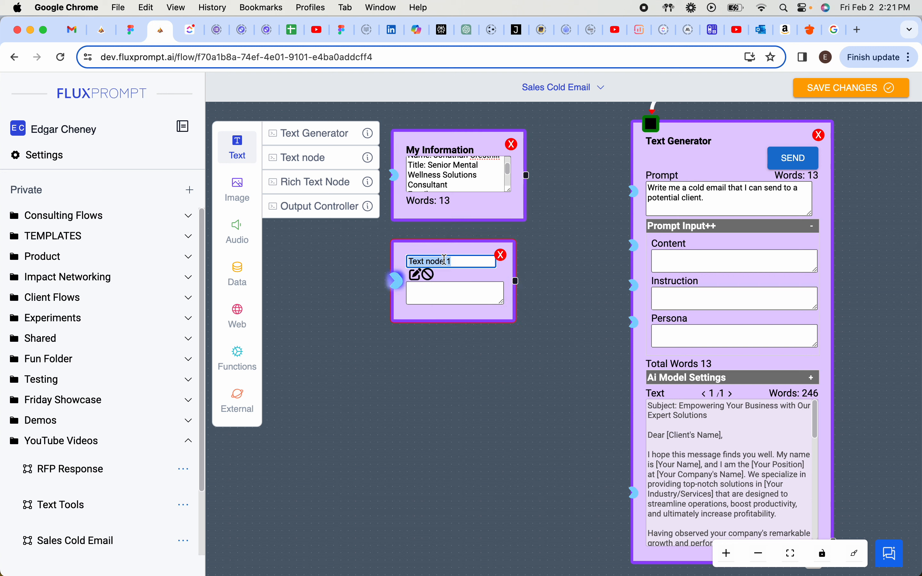
text(About Me)
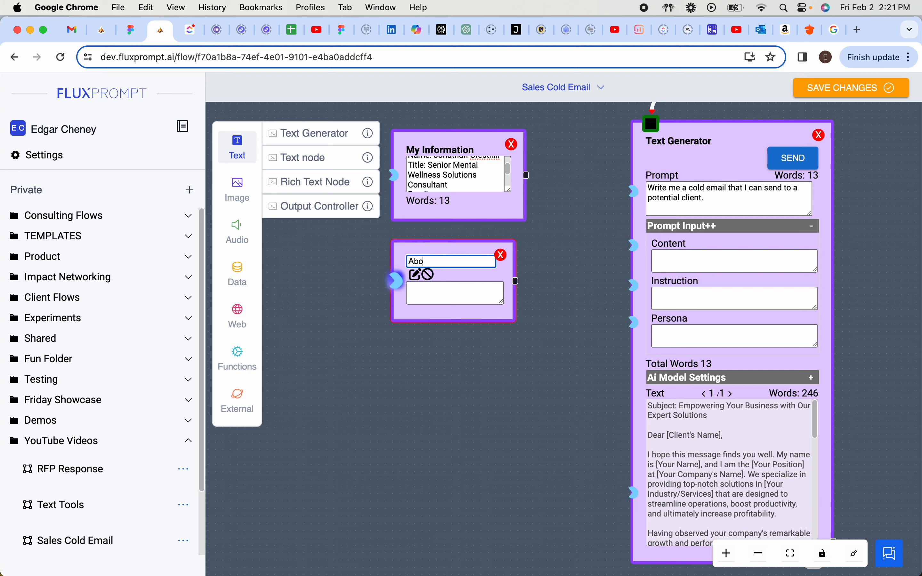
click(415, 275)
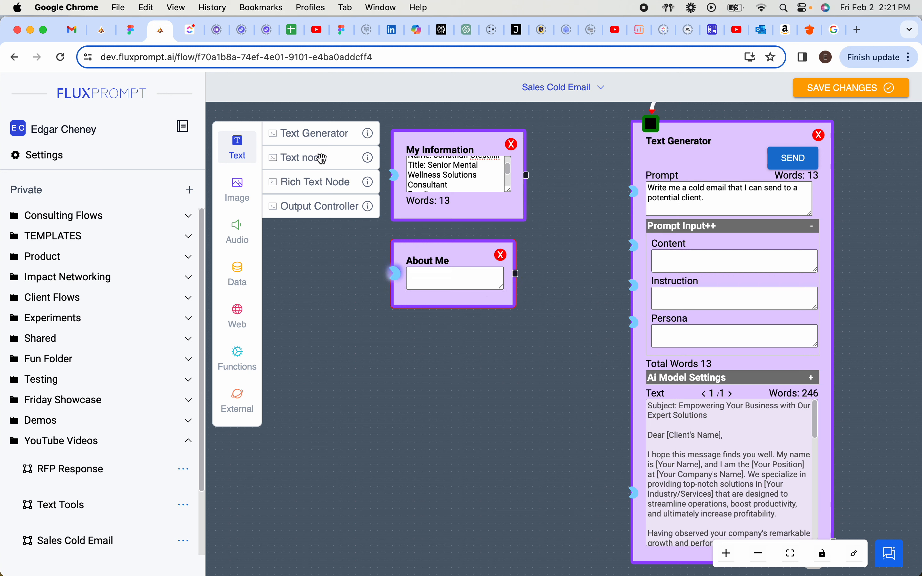
Copy the My LinkedIn Bio section from the Notes document into the About Me node
click(240, 143)
key(super+Tab)
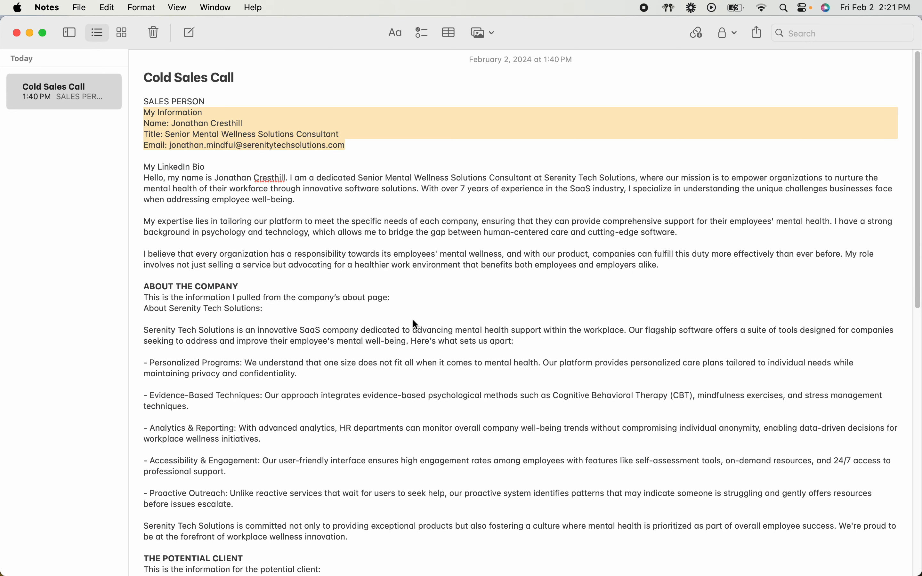
drag(143, 165, 662, 270)
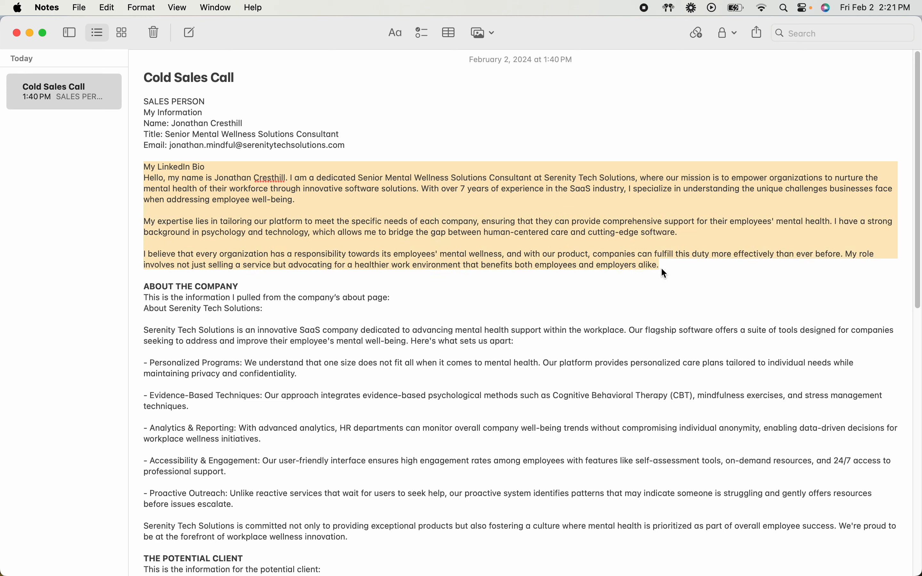
key(super+c)
key(super+Tab)
click(437, 273)
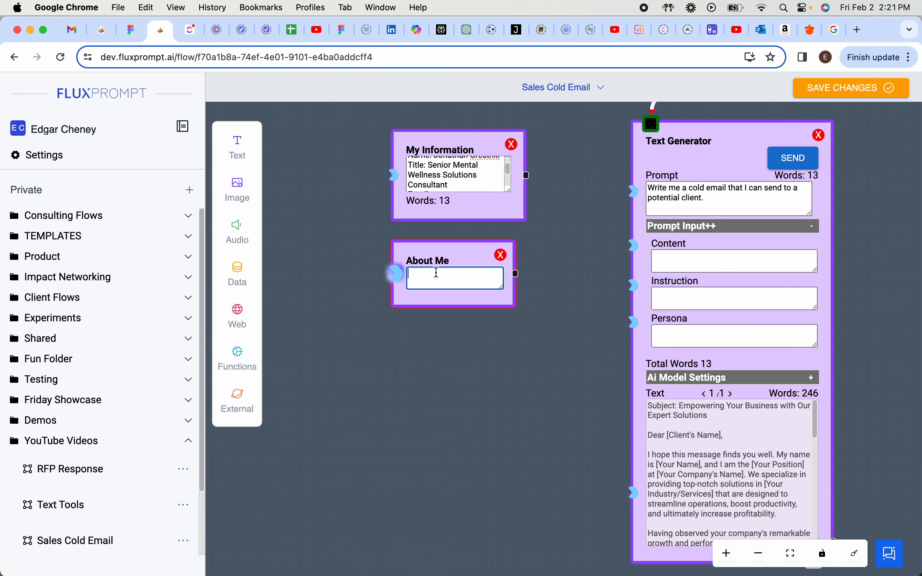
key(super+v)
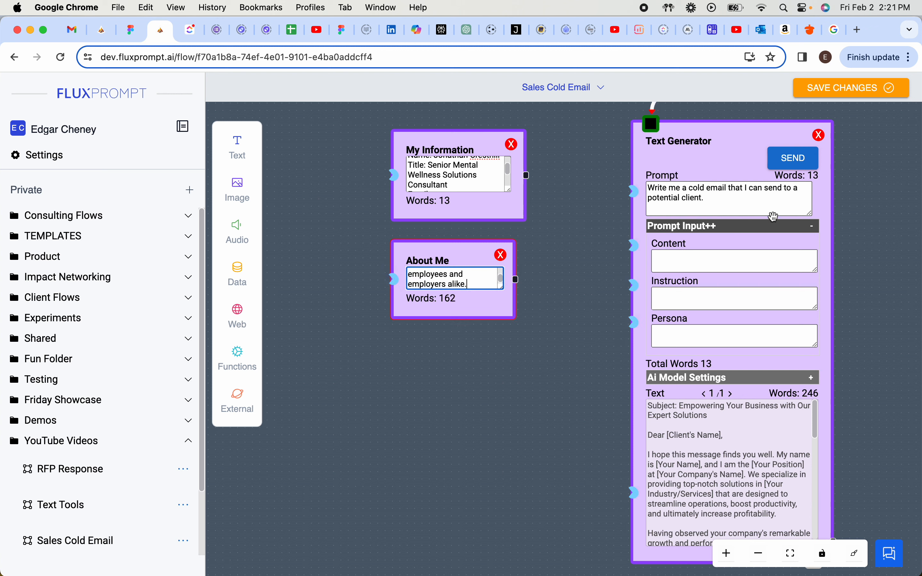
Add a third Text node below About Me and rename it "About my Company"
click(238, 149)
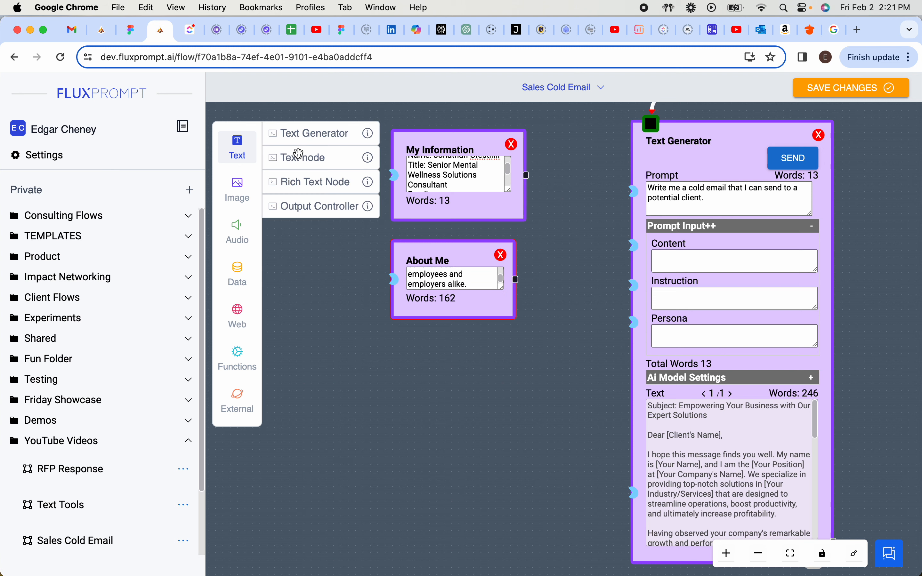
drag(294, 159, 446, 364)
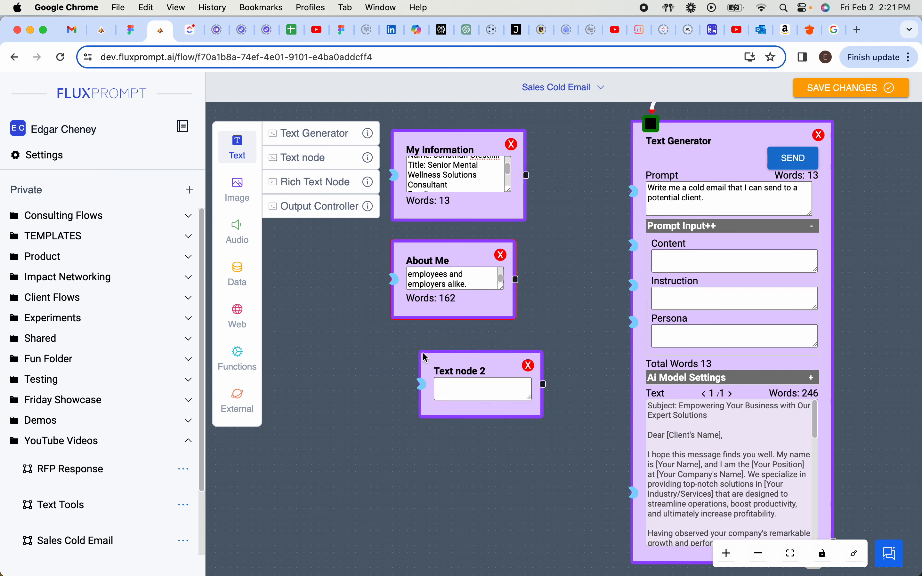
double_click(457, 370)
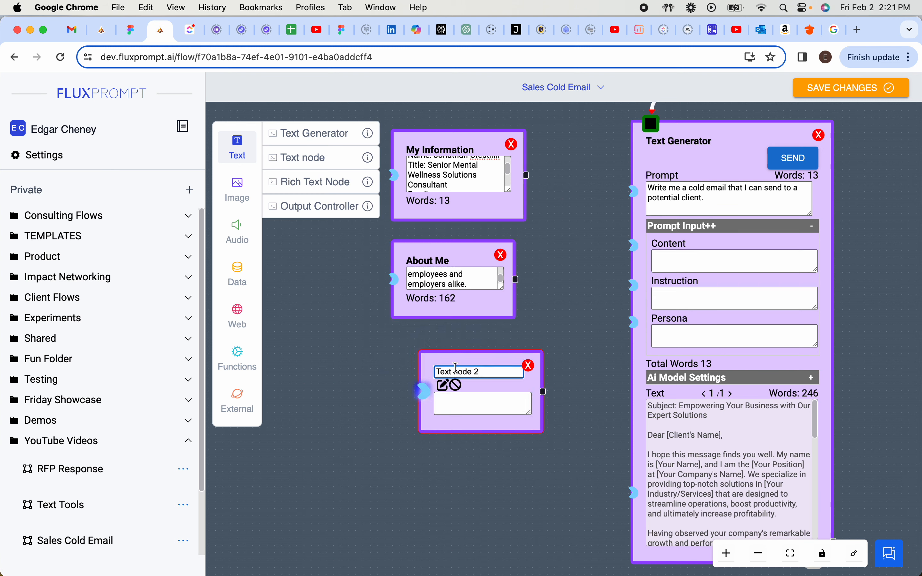
key(super+a)
key(BackSpace)
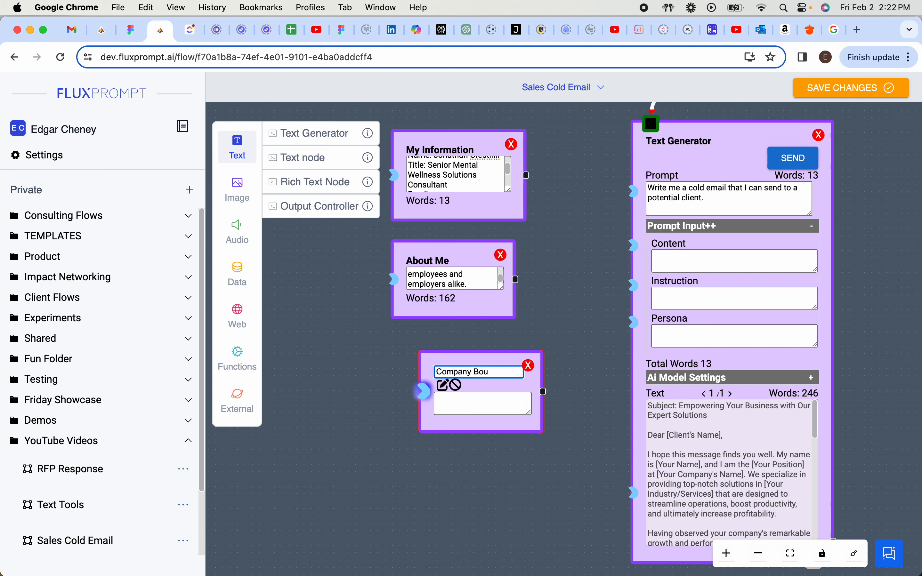
key(super+a)
key(BackSpace)
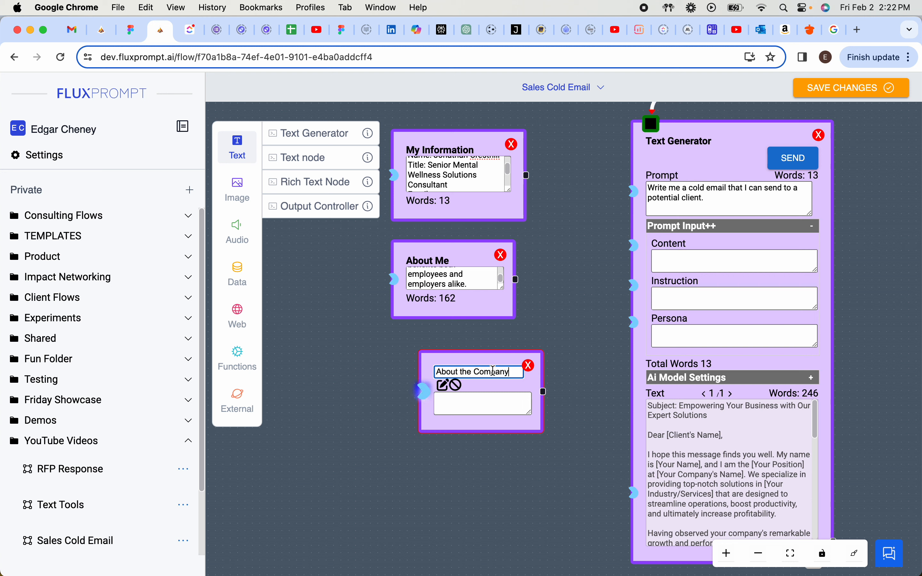
text(my)
key(Return)
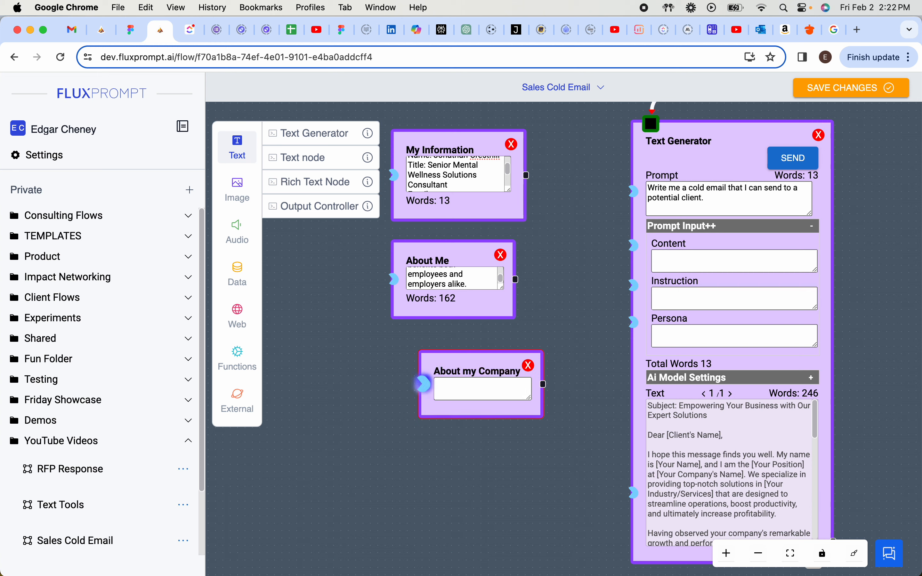
Copy the text under ABOUT THE COMPANY from Notes into the About my Company node and align the node under About Me
key(super+Tab)
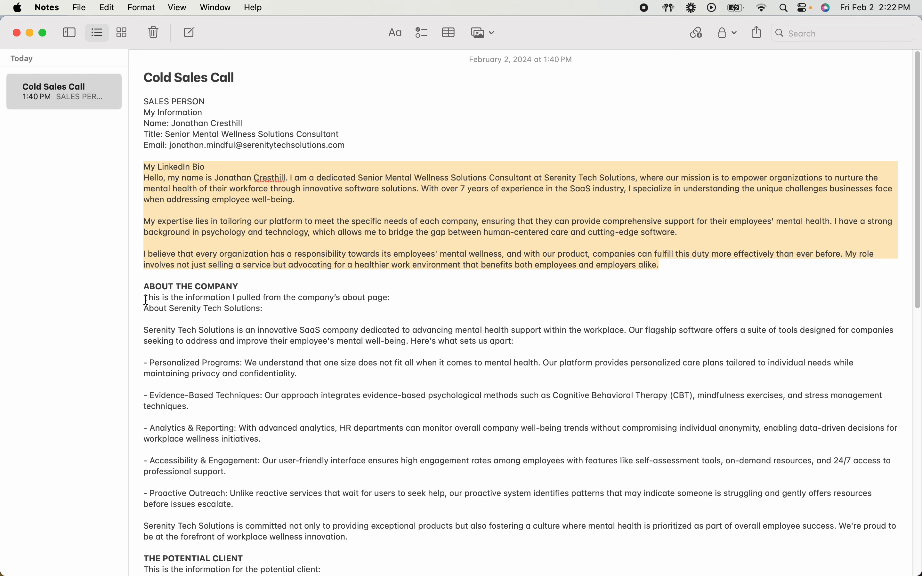
drag(146, 301, 363, 533)
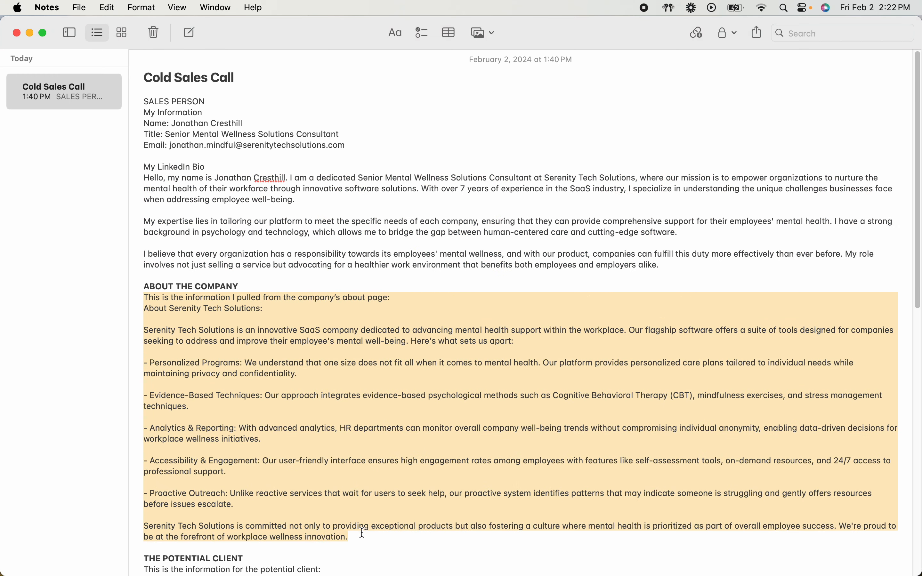
key(super+c)
key(super+Tab)
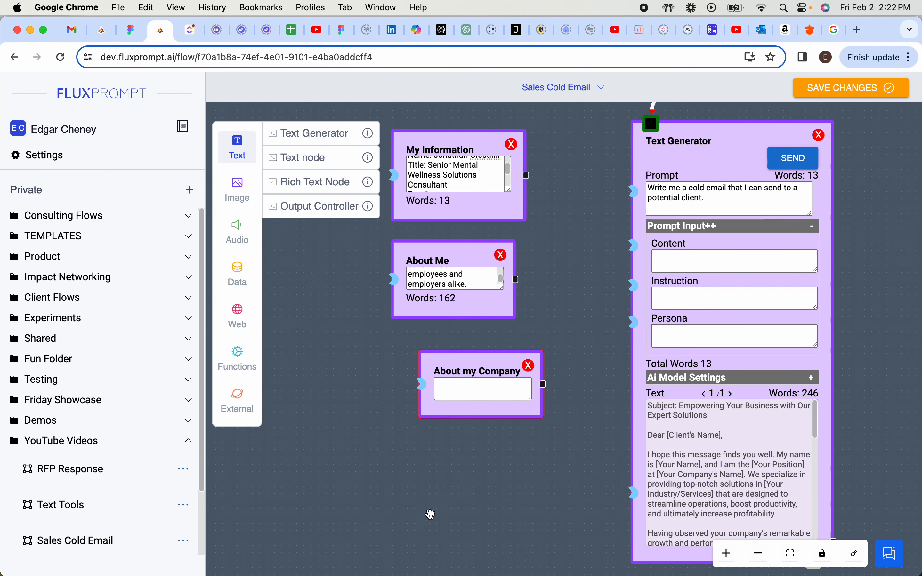
click(451, 389)
key(super+v)
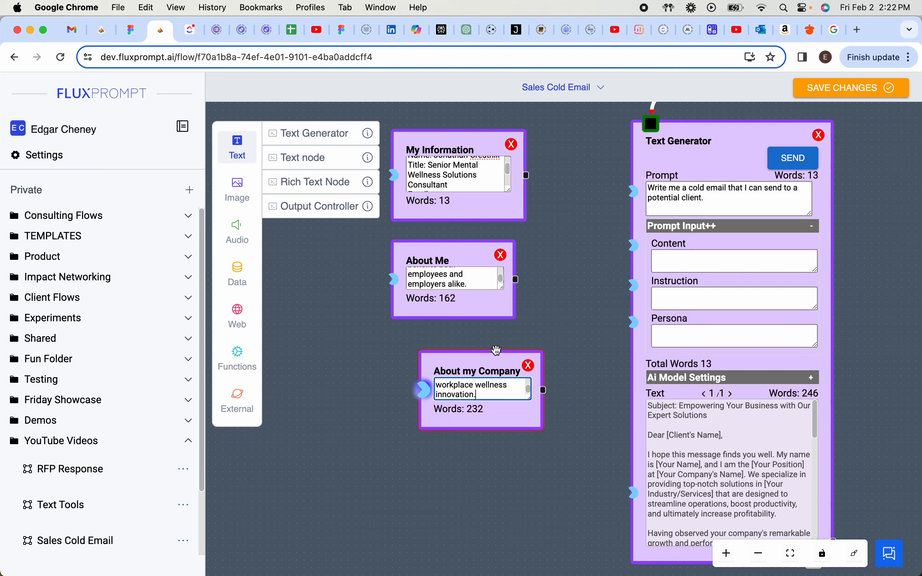
drag(482, 362, 454, 351)
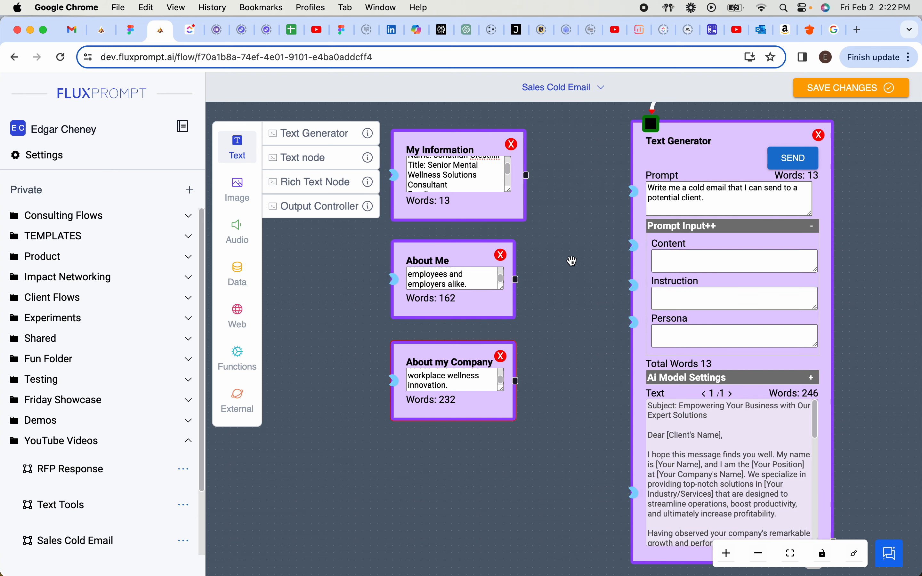
Move the Text Generator node farther from the three text nodes to make room for another column
drag(573, 261, 416, 248)
click(231, 159)
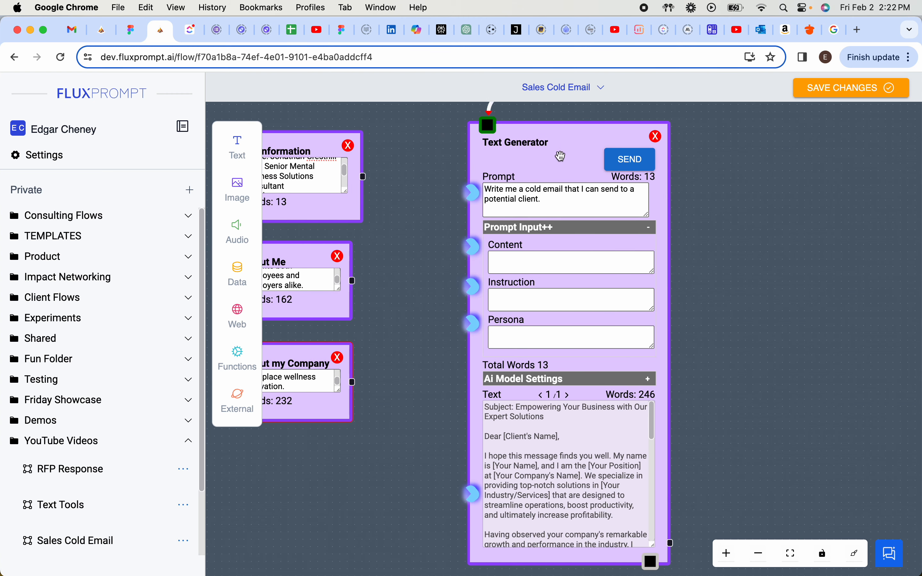
drag(561, 157, 681, 156)
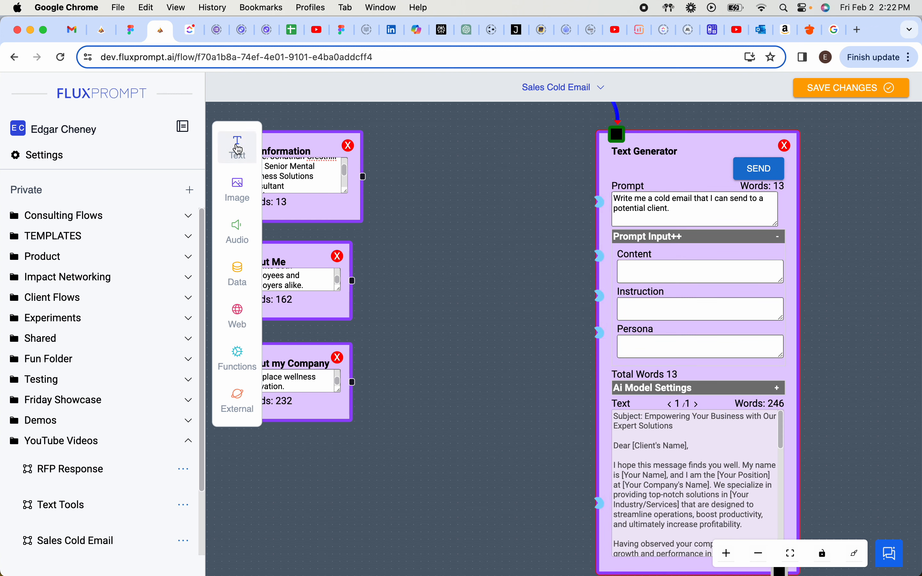
Add a Text node between the existing text nodes and the Text Generator, and rename it "Client Info"
click(239, 149)
drag(303, 158, 451, 158)
click(503, 180)
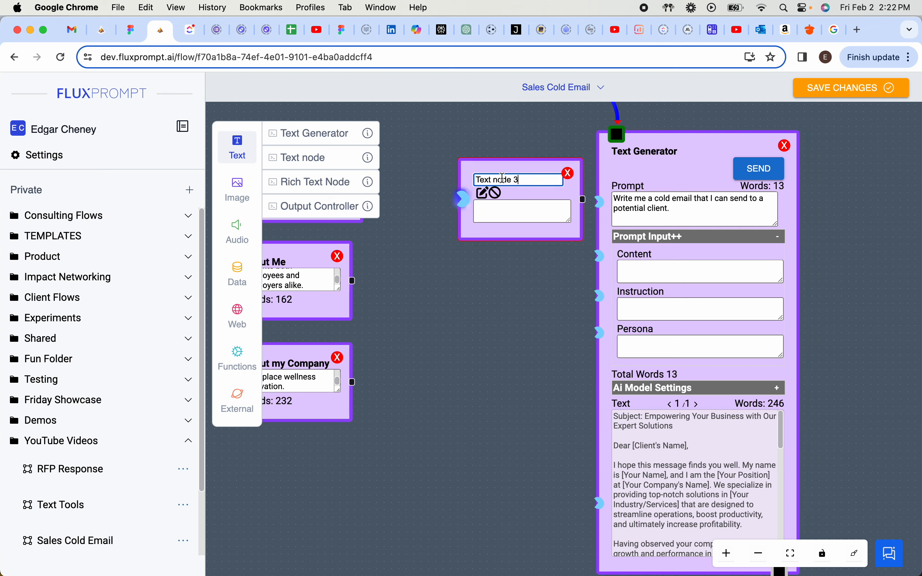
key(super+BackSpace)
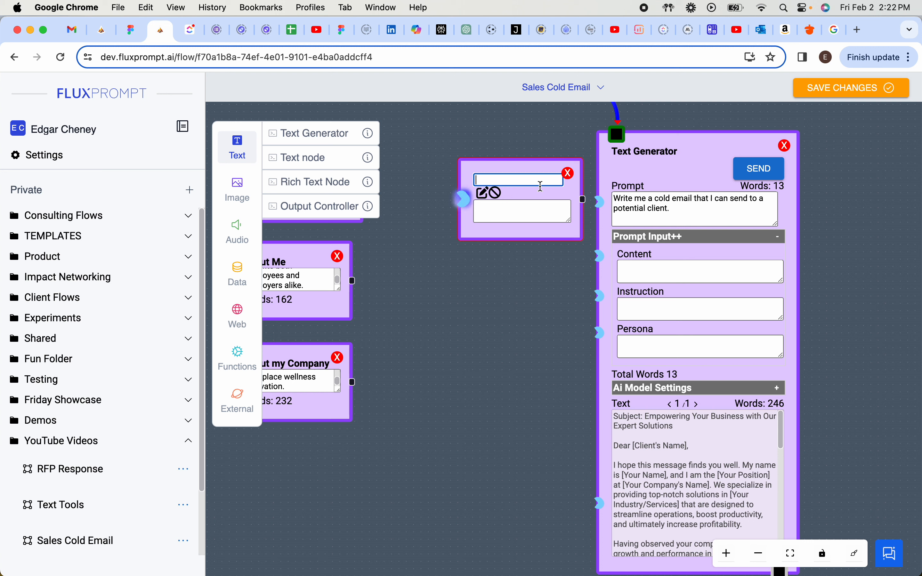
text(Client Info)
key(Return)
Copy the potential client's contact details from Notes into the Client Info node and move the node farther from the Text Generator
key(super+Tab)
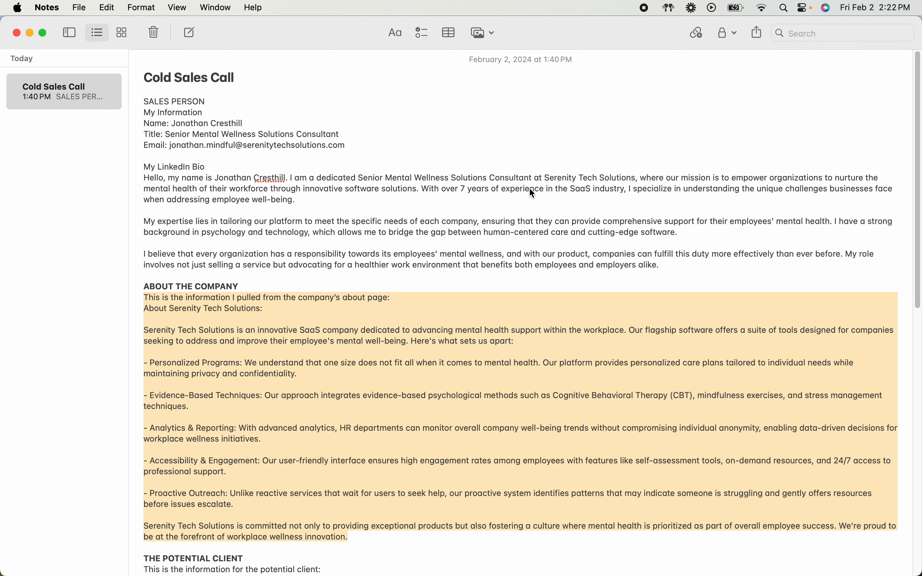
scroll(231, 280, down, 5)
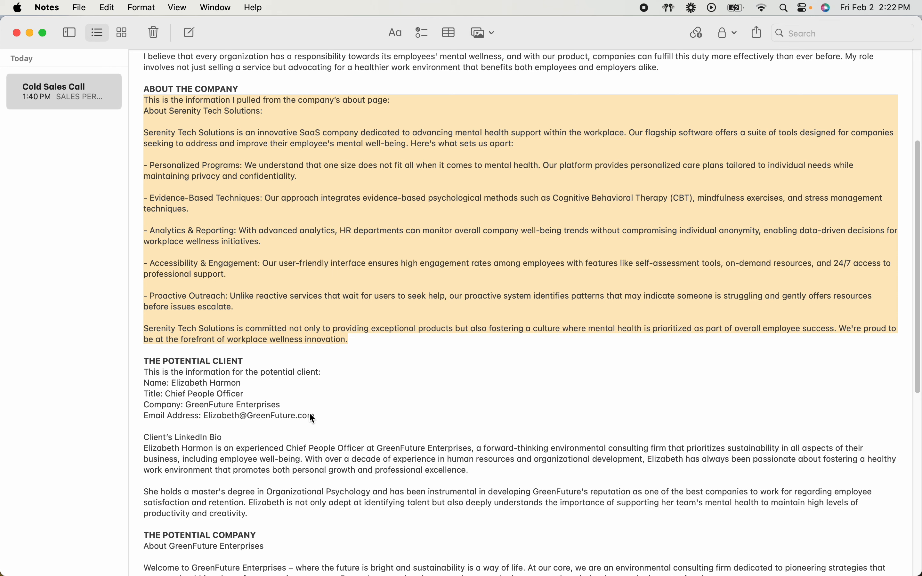
drag(327, 415, 148, 375)
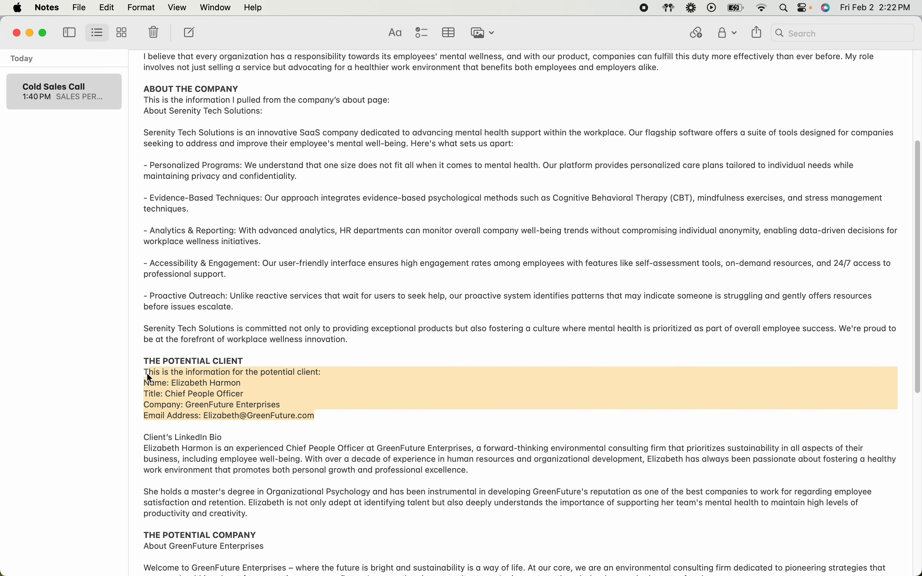
key(super+c)
key(super+Tab)
click(507, 198)
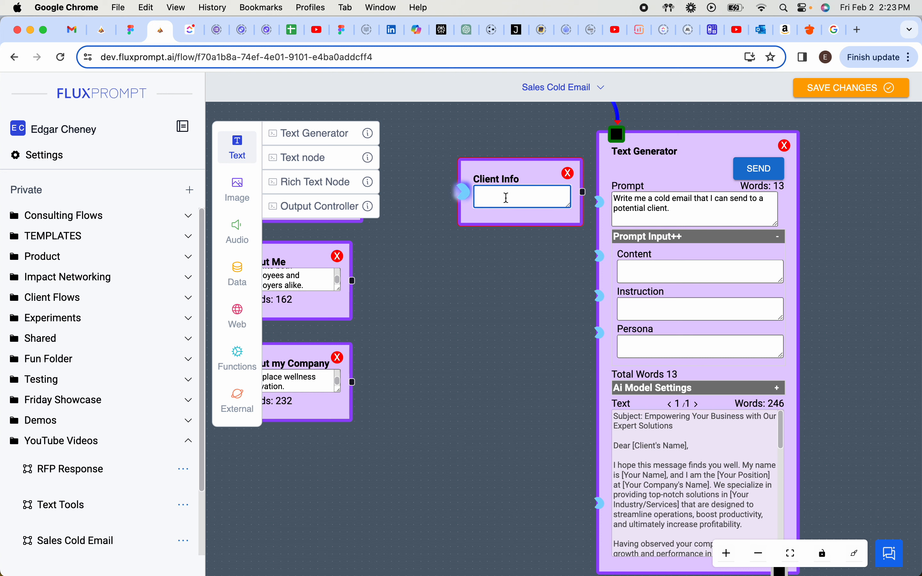
key(super+v)
drag(529, 172, 491, 154)
Add a Text node below Client Info and rename it "Client's LinkedIn Bio"
drag(323, 156, 489, 260)
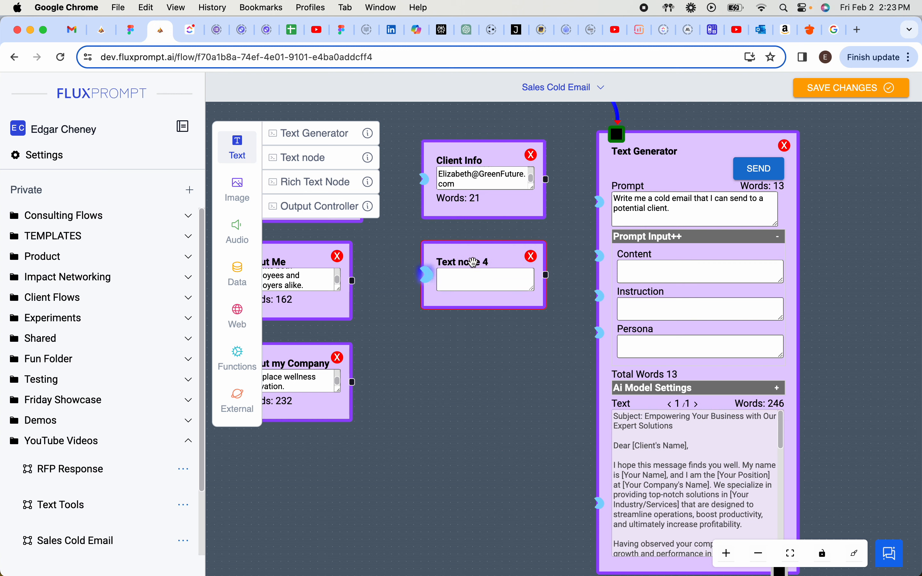
double_click(474, 263)
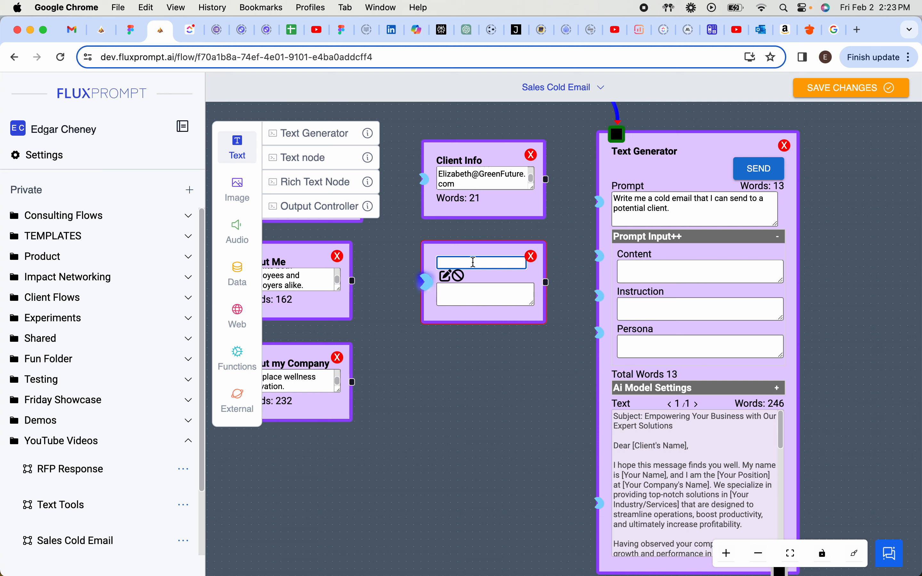
text(Client's Linke)
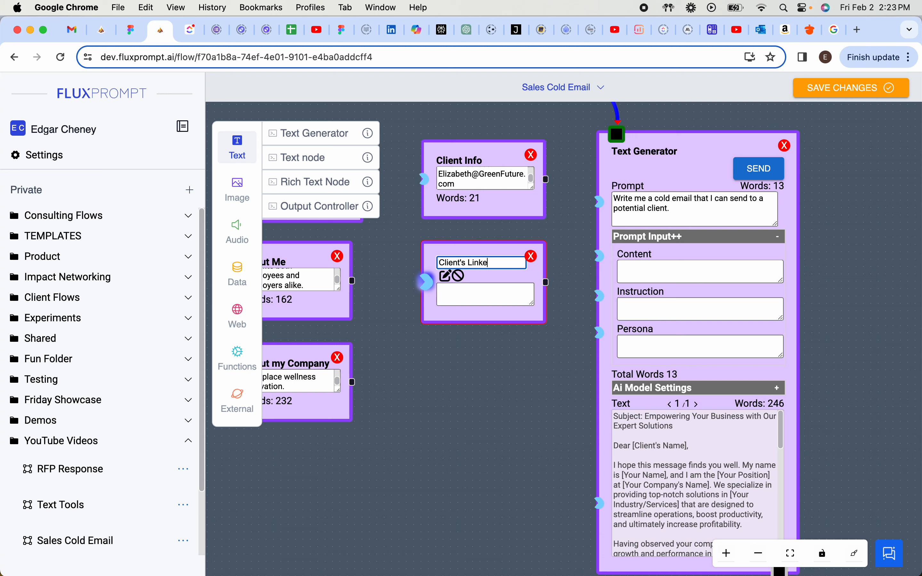
text(dIn Bio)
key(Return)
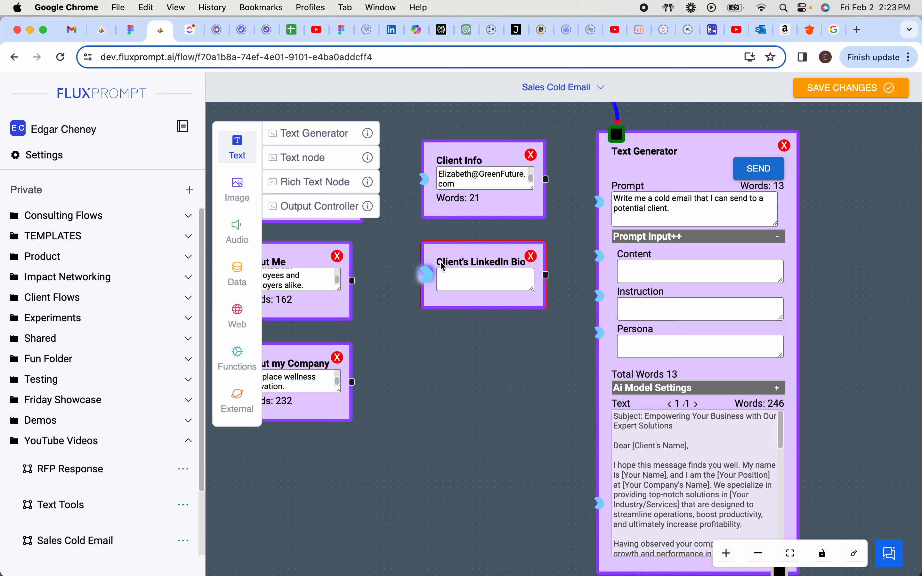
Copy the two bio paragraphs under Client's LinkedIn Bio from Notes into the Client's LinkedIn Bio node
key(super+Tab)
scroll(305, 351, down, 3)
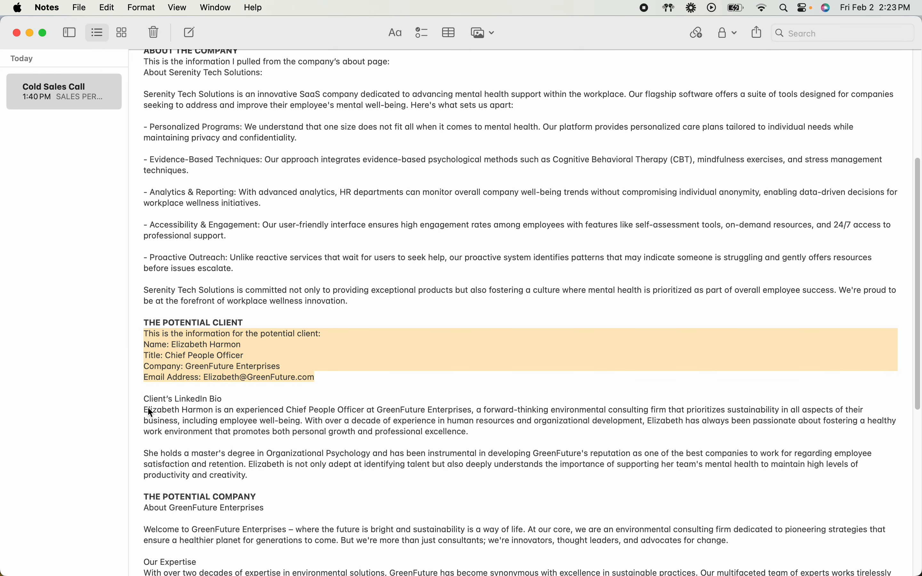
drag(150, 412, 259, 488)
key(super+c)
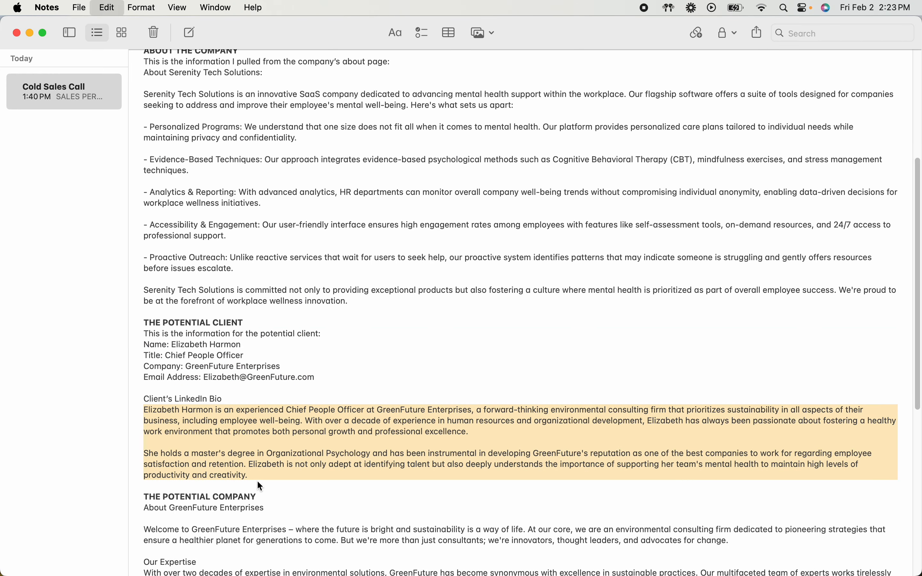
key(super+Tab)
click(468, 281)
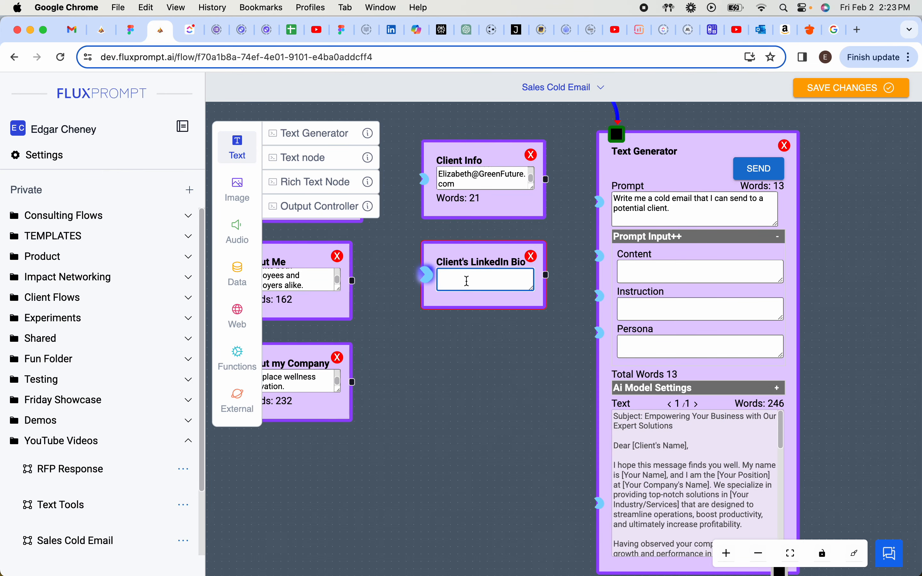
key(super+v)
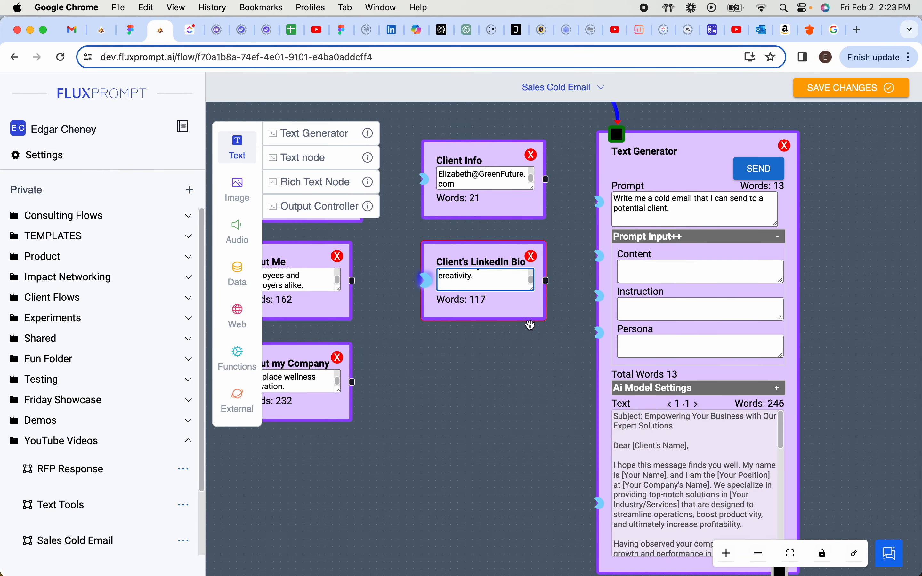
Add a Text node below Client's LinkedIn Bio, align it with the column, and rename it "Company Information"
drag(309, 158, 478, 354)
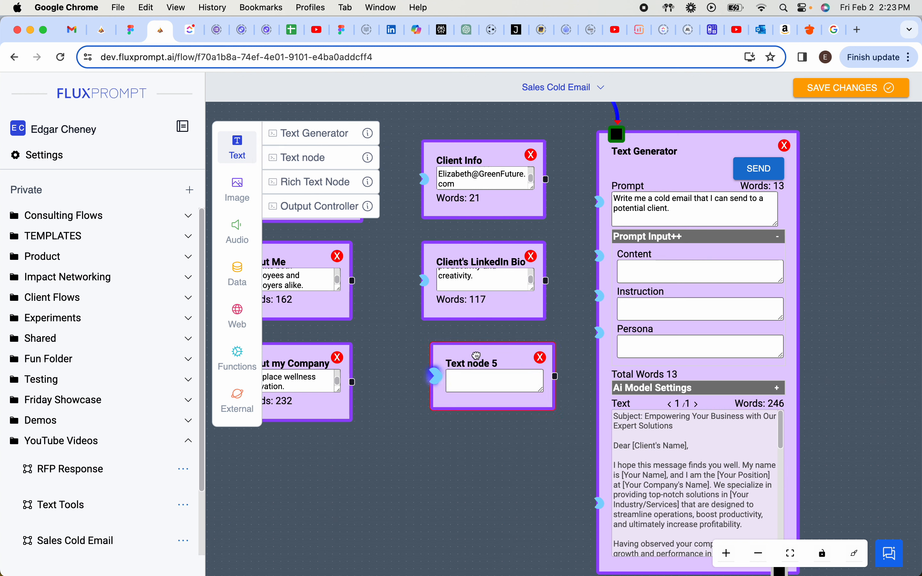
double_click(471, 360)
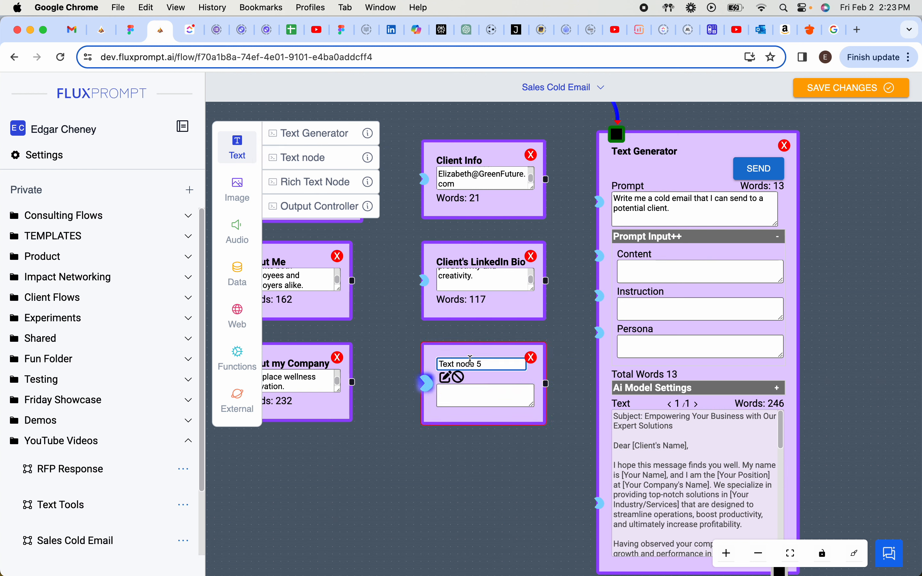
key(super+a)
key(BackSpace)
text(Company Information)
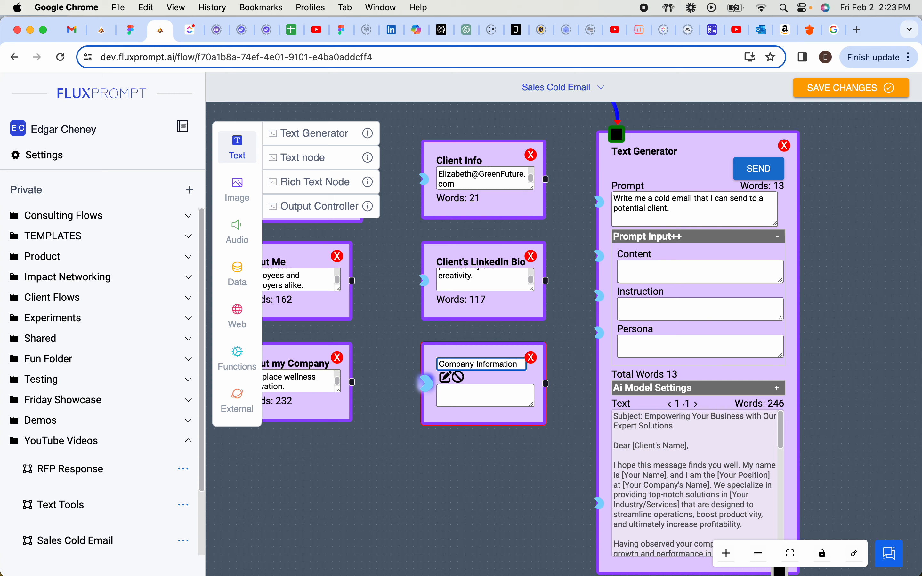
key(Return)
Copy the whole GreenFuture Enterprises text under THE POTENTIAL COMPANY from Notes into the Company Information node
key(super+Tab)
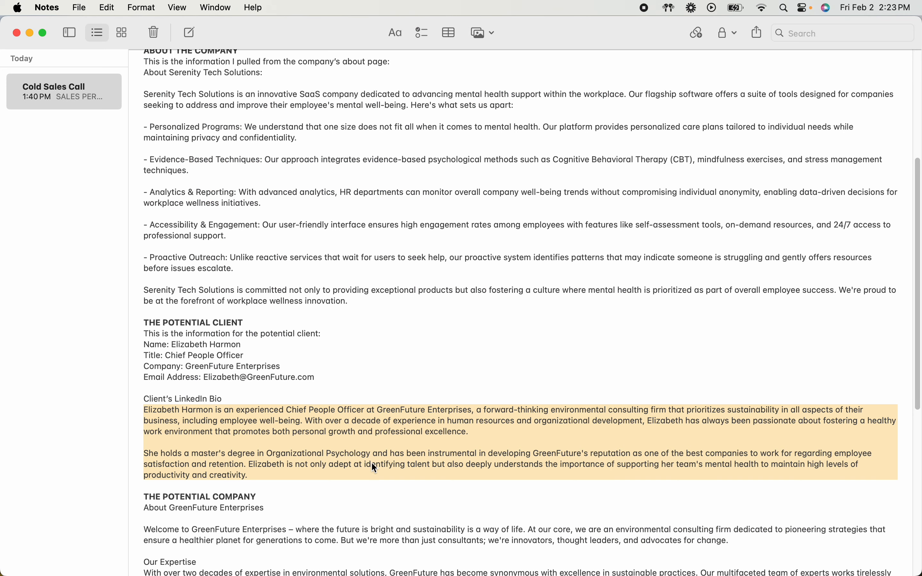
scroll(343, 425, down, 5)
scroll(340, 426, down, 5)
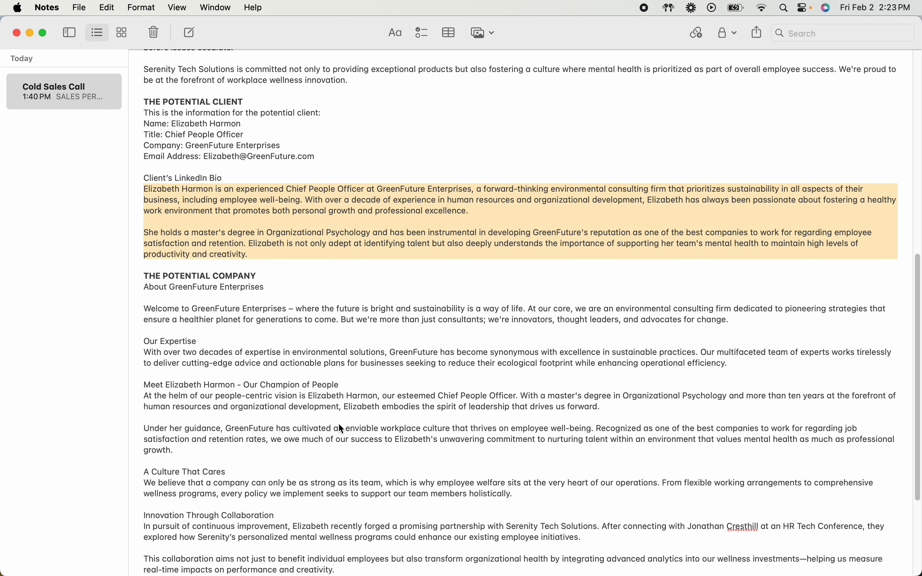
scroll(299, 388, down, 2)
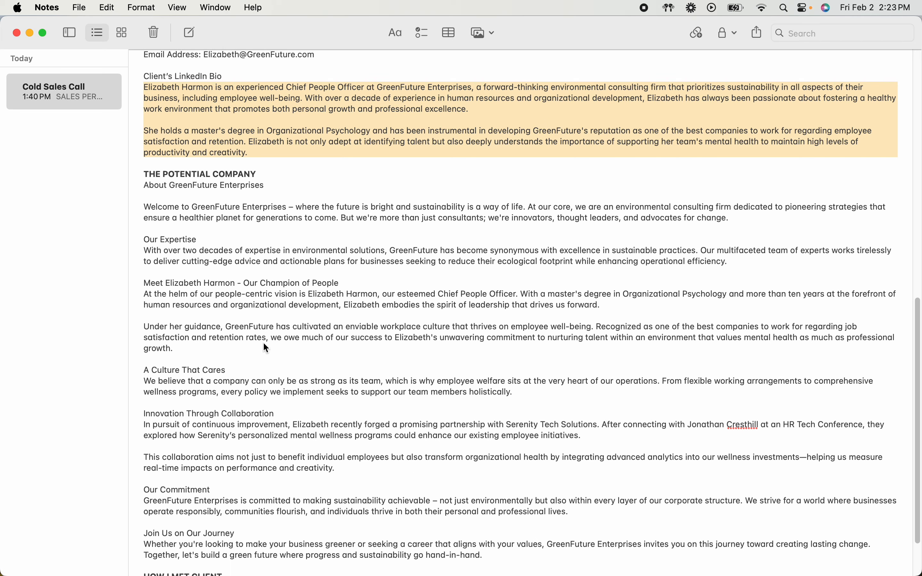
click(145, 154)
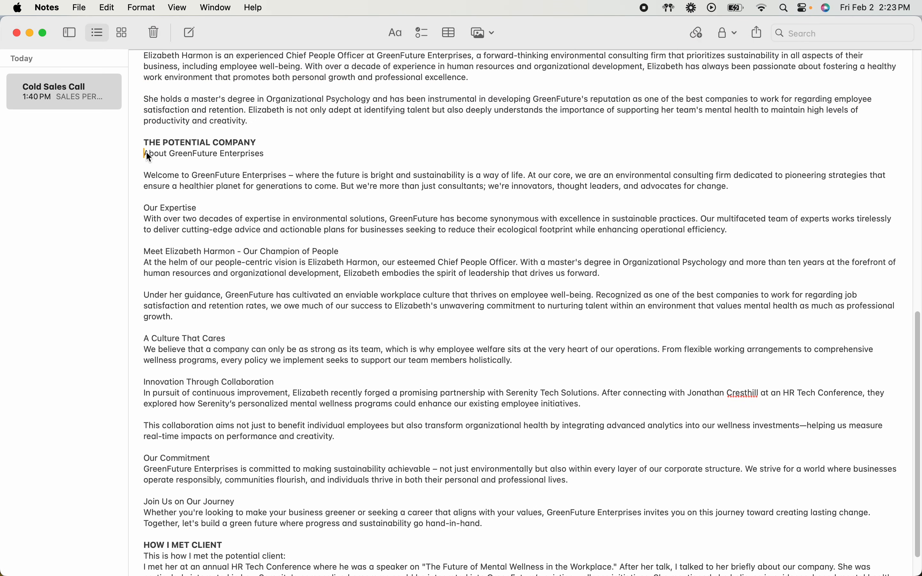
drag(145, 153, 278, 389)
drag(355, 473, 491, 523)
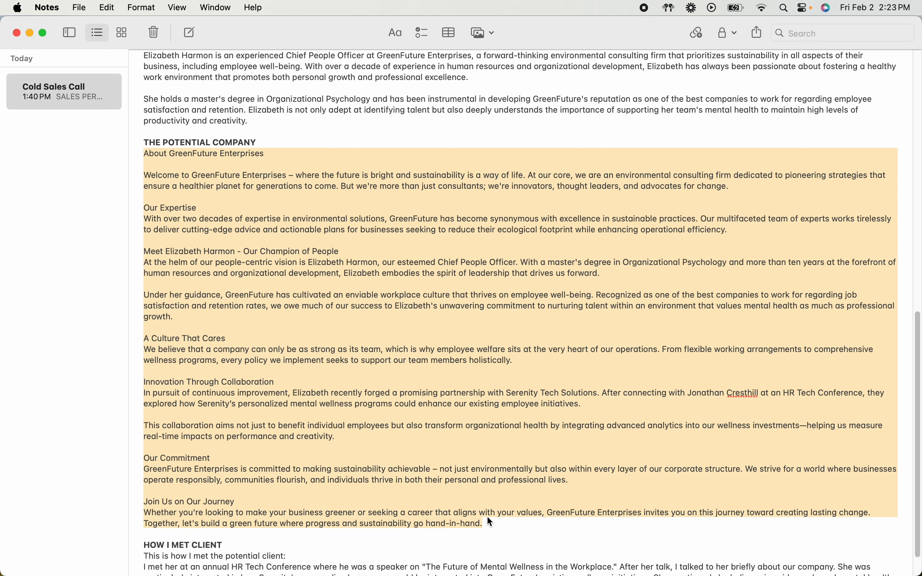
key(super+Tab)
click(466, 383)
key(super+v)
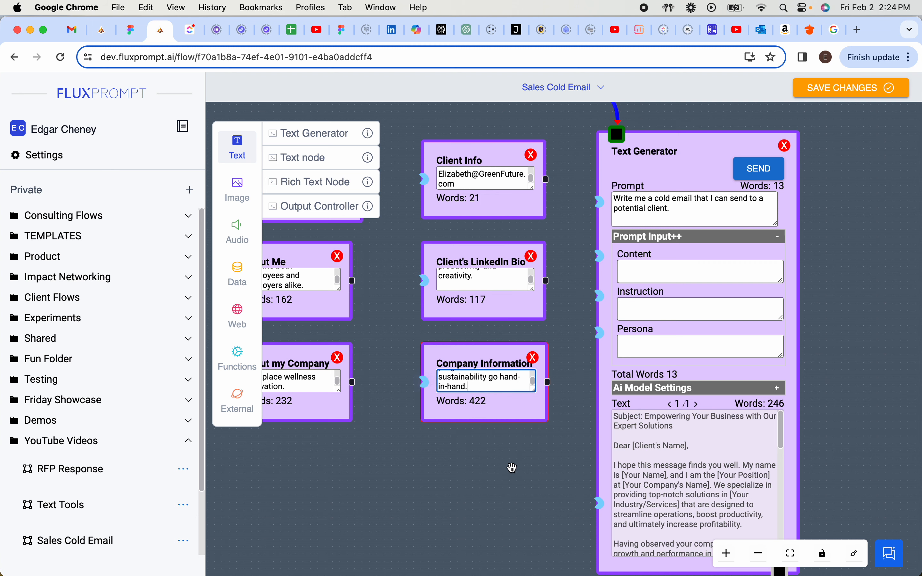
Check the remaining HOW I MET CLIENT section in Notes, and add a Text node named "Relevant Information" below Company Information
scroll(481, 467, right, 3)
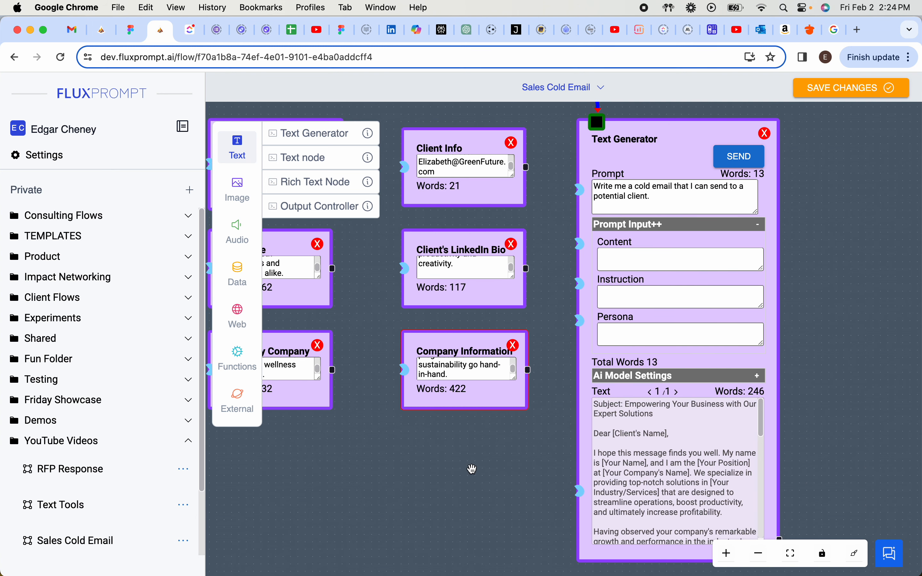
key(super+Tab)
scroll(416, 423, down, 2)
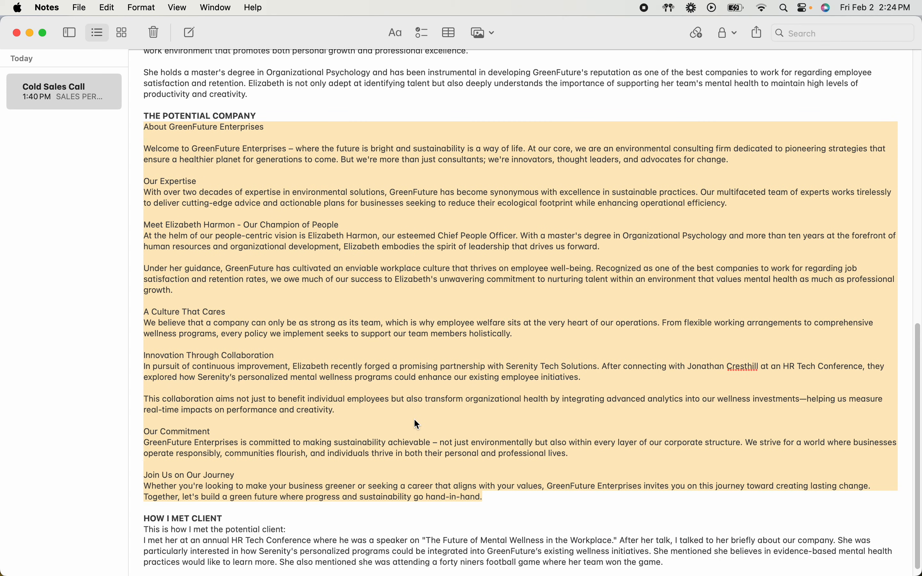
key(super+Tab)
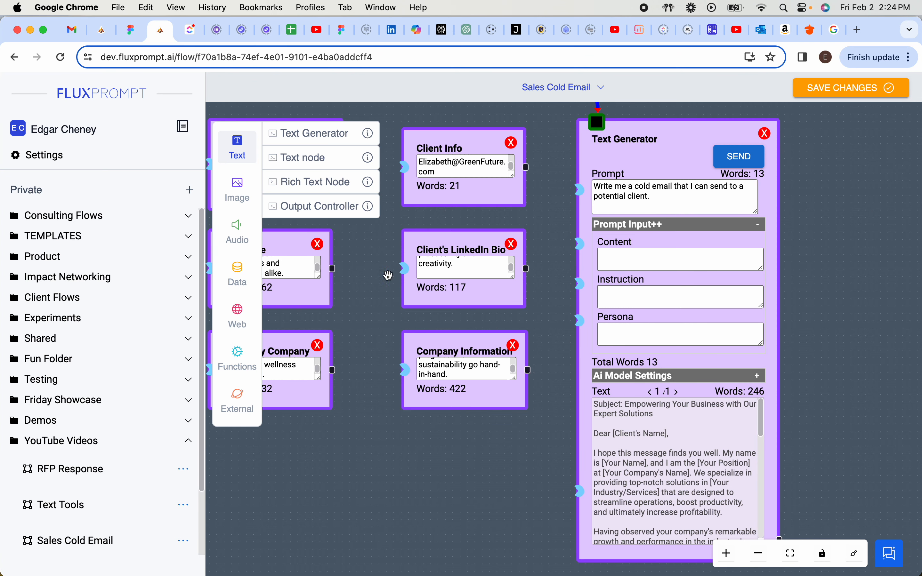
drag(296, 162, 437, 451)
drag(498, 470, 460, 461)
double_click(461, 461)
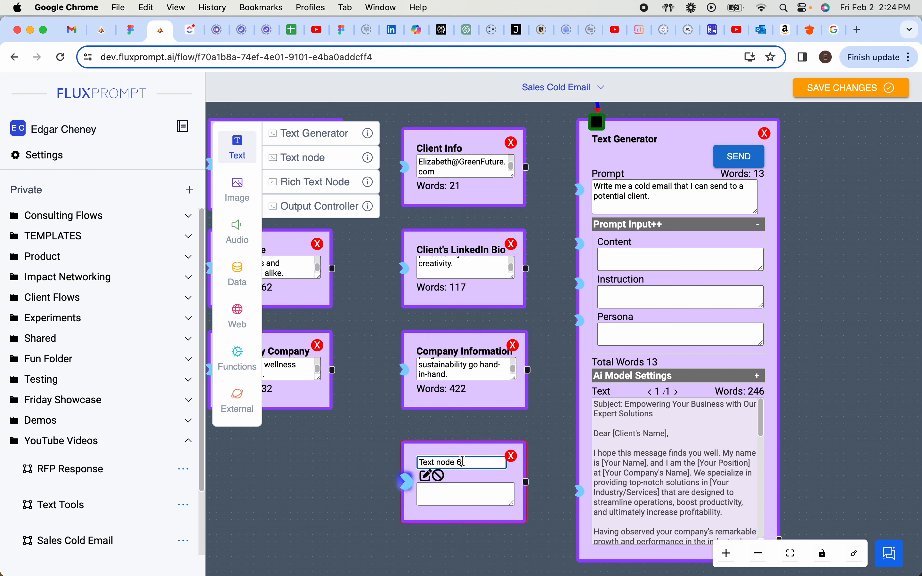
key(super+a)
key(BackSpace)
text(Relevan)
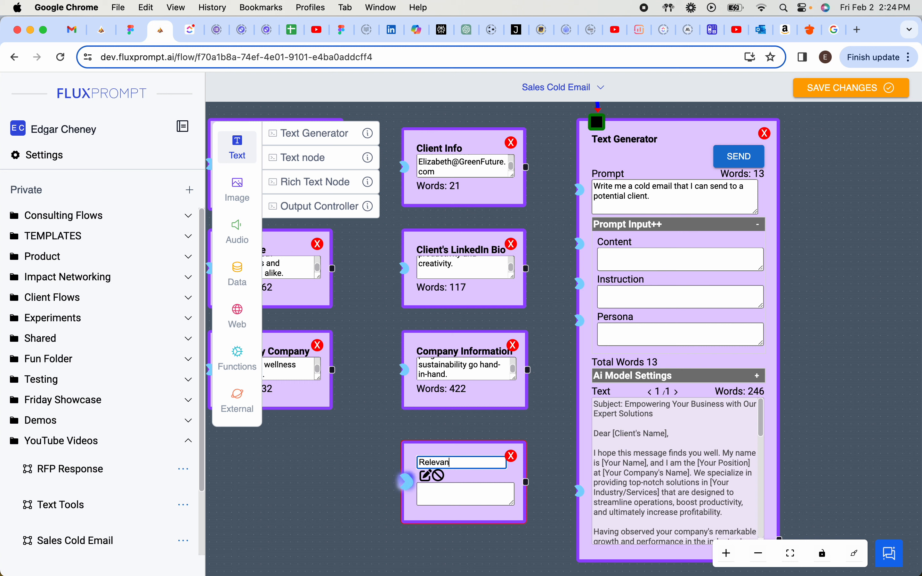
text(t information)
key(Return)
Copy the text under HOW I MET CLIENT from Notes into the Relevant Information node
key(super+Tab)
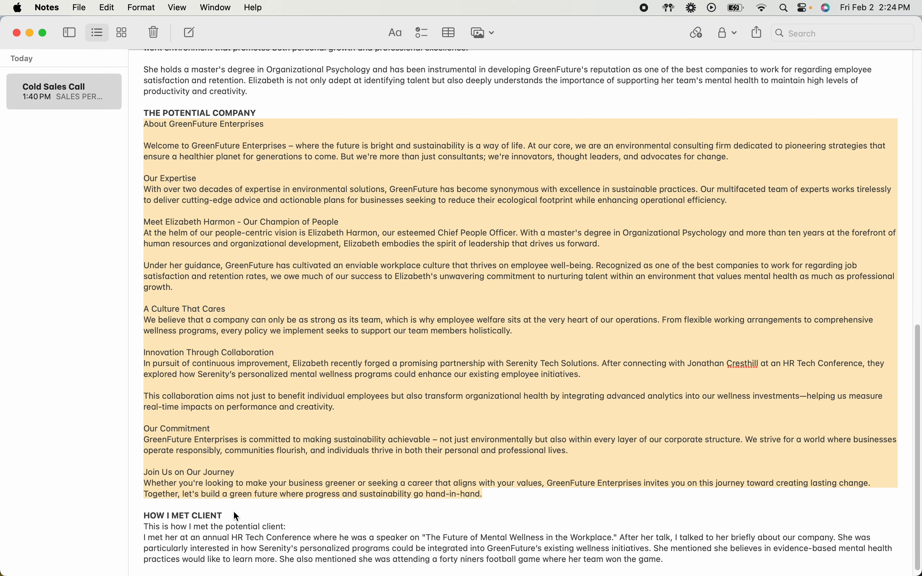
scroll(237, 511, down, 1)
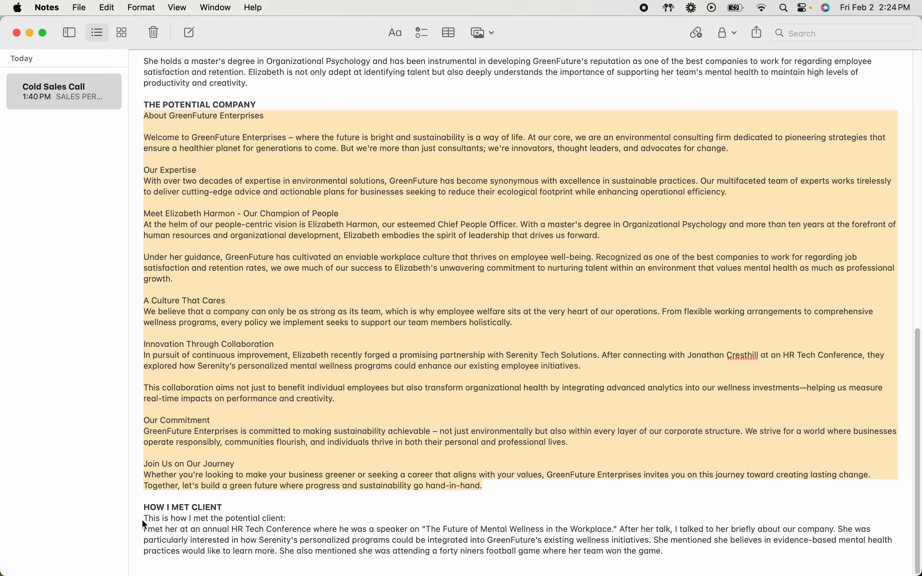
drag(143, 516, 696, 551)
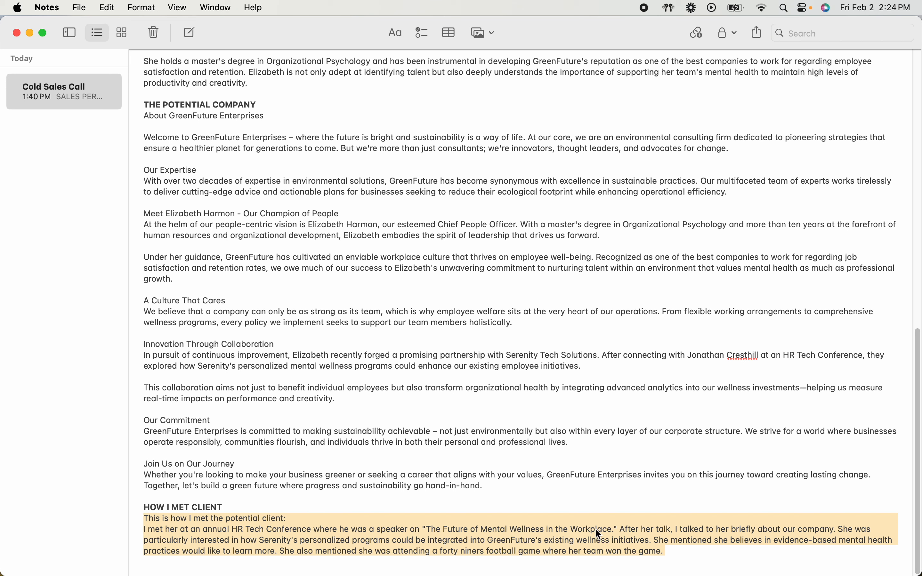
key(super+Tab)
click(447, 480)
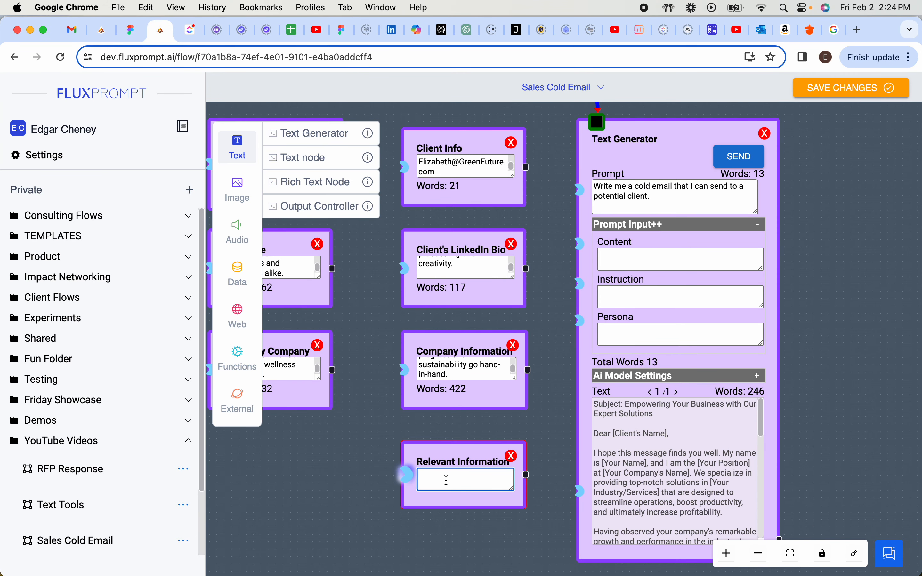
key(super+v)
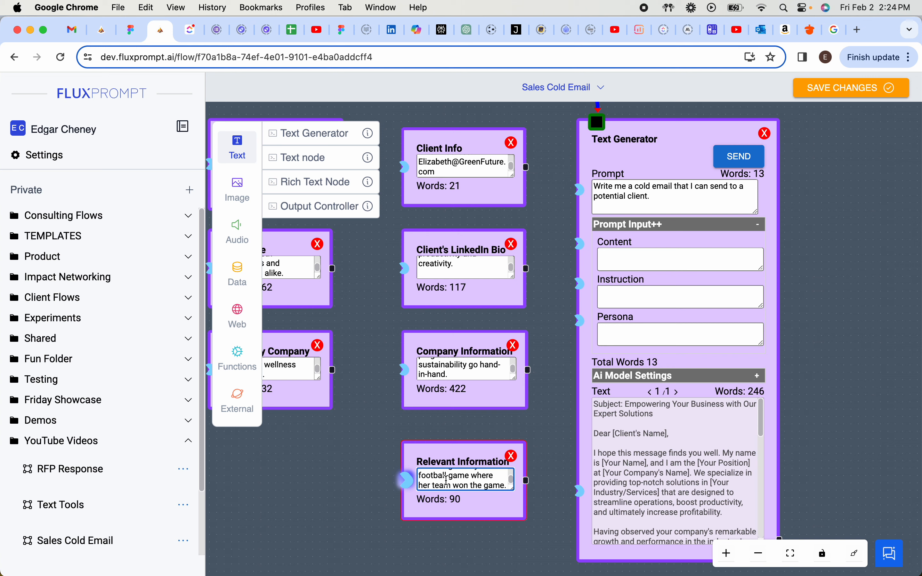
Move the Text Generator node slightly farther from the column of client nodes
scroll(468, 485, down, 1)
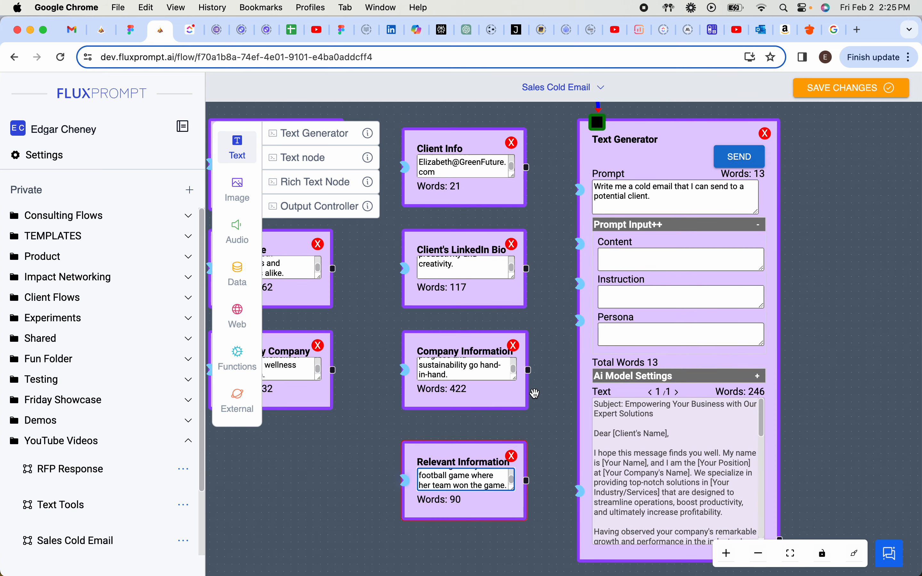
mouse_move(551, 420)
mouse_down()
mouse_move(546, 436)
mouse_move(559, 434)
mouse_up()
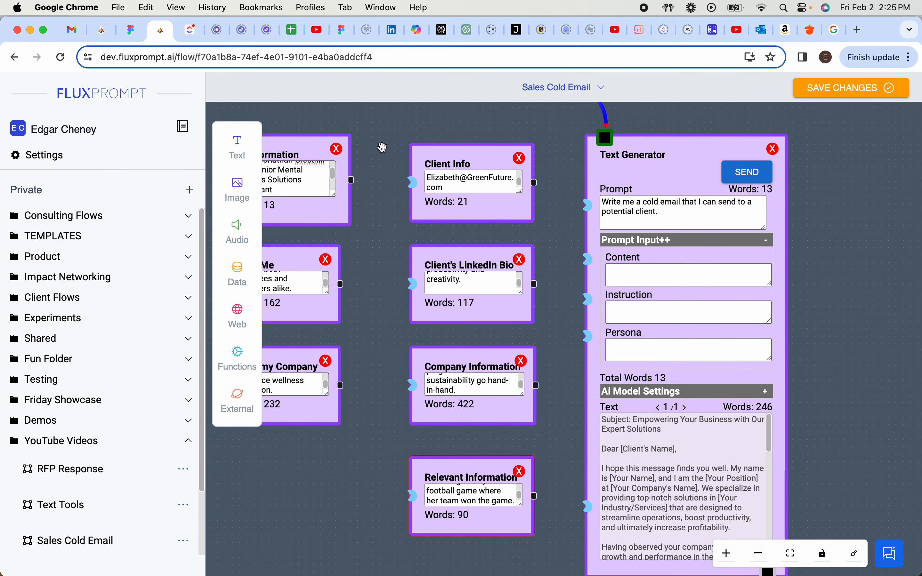
drag(381, 146, 345, 150)
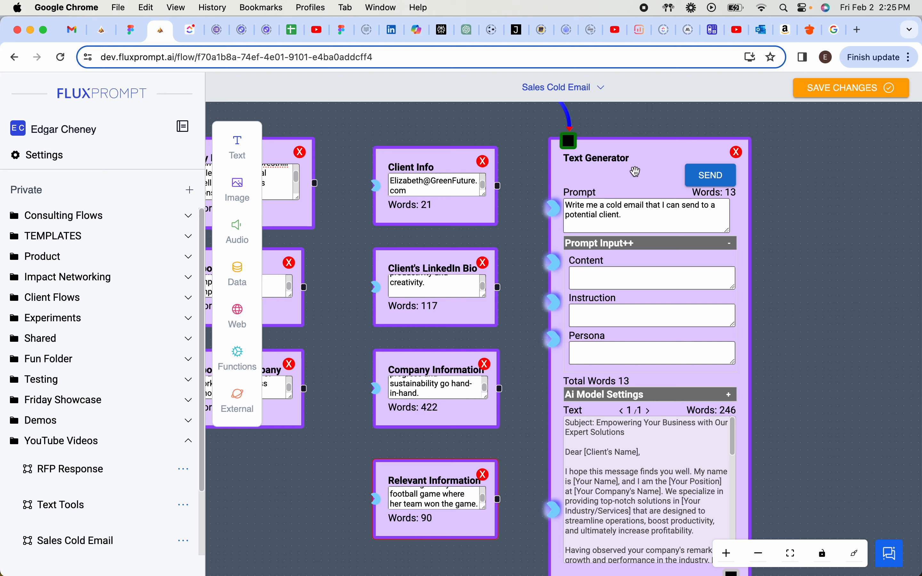
drag(633, 164, 652, 160)
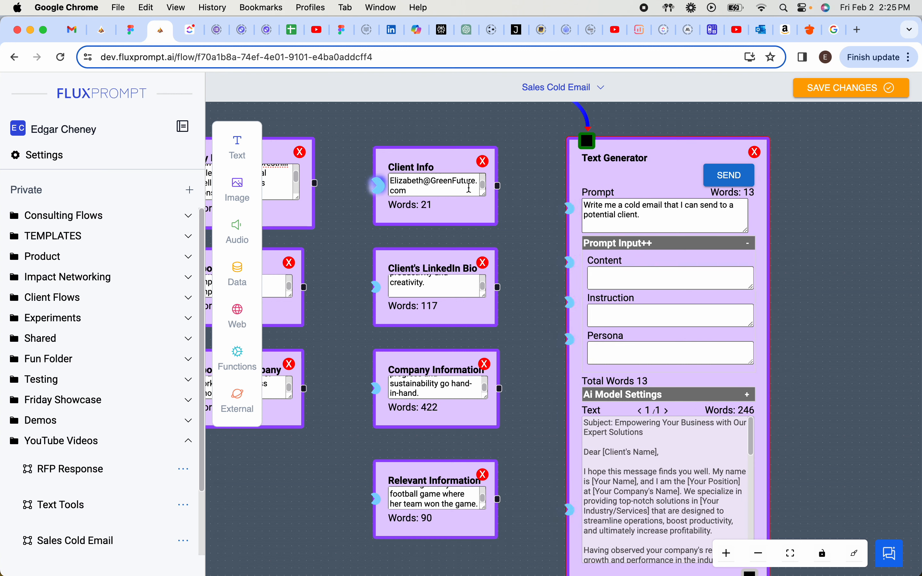
Connect the outputs of My Information, About Me and About my Company to the Text Generator's Content input
drag(324, 167, 435, 168)
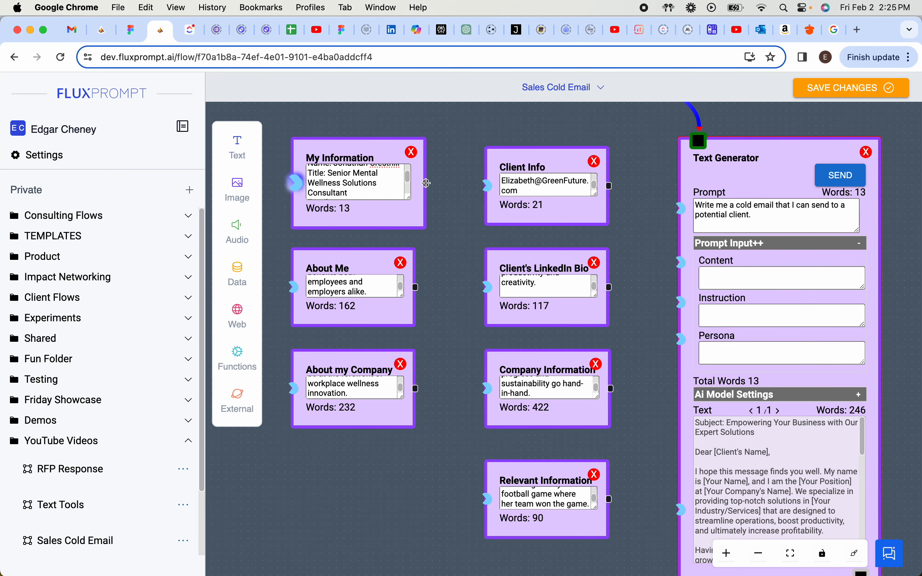
drag(427, 183, 684, 264)
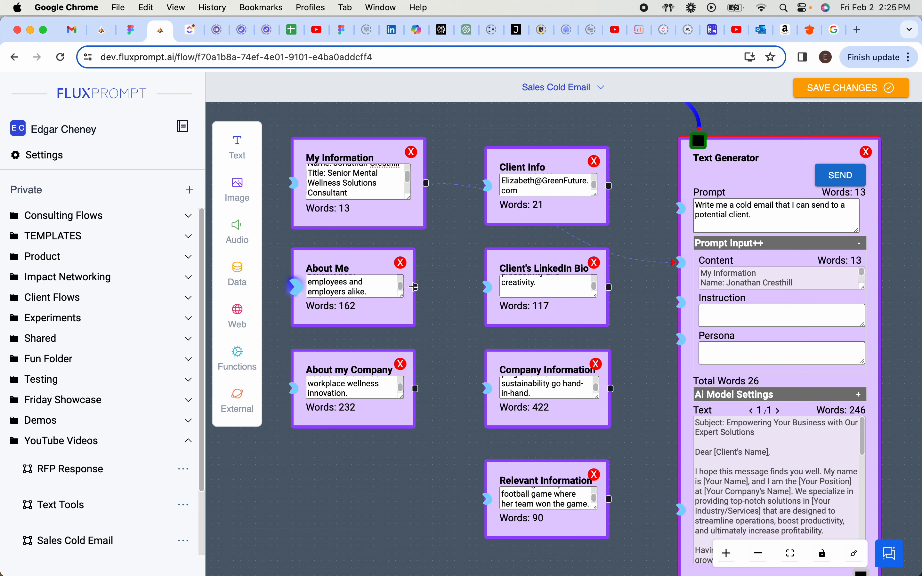
drag(418, 287, 489, 287)
drag(610, 288, 681, 263)
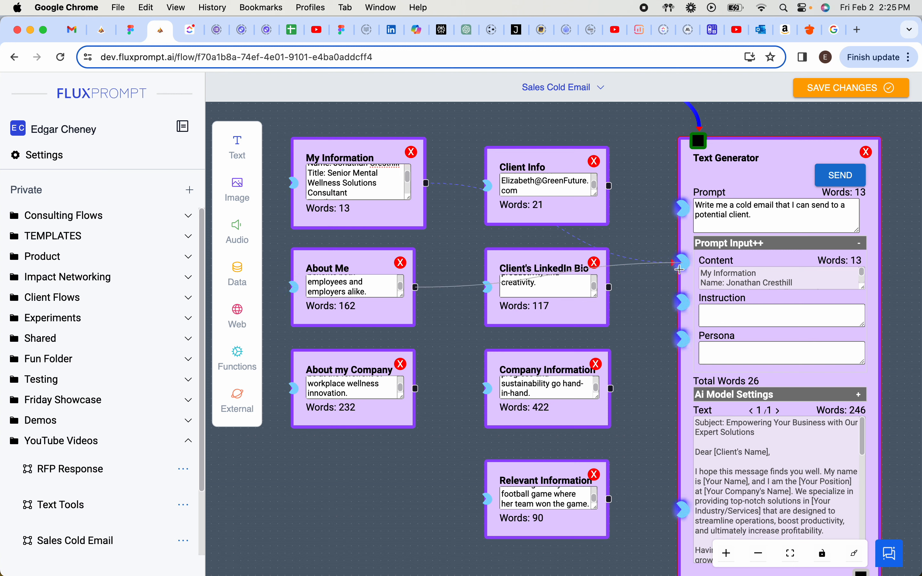
drag(417, 389, 681, 263)
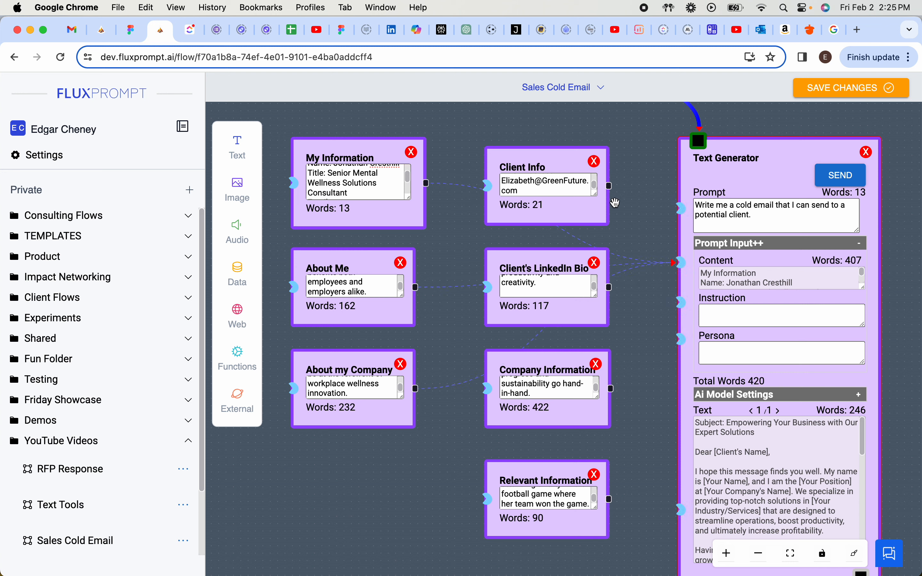
Connect the outputs of Client Info, Client's LinkedIn Bio, Company Information and Relevant Information to the Text Generator's Content input
drag(609, 186, 681, 263)
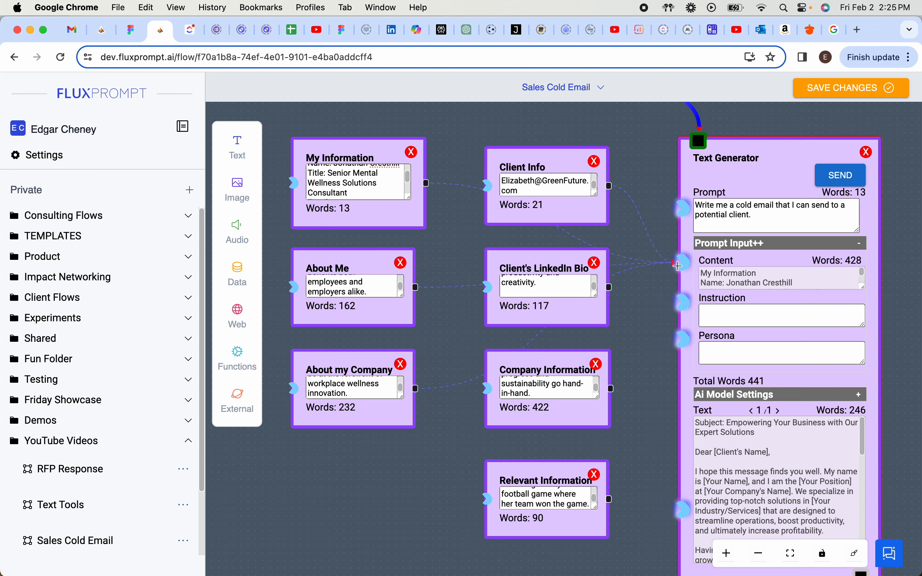
drag(610, 286, 681, 263)
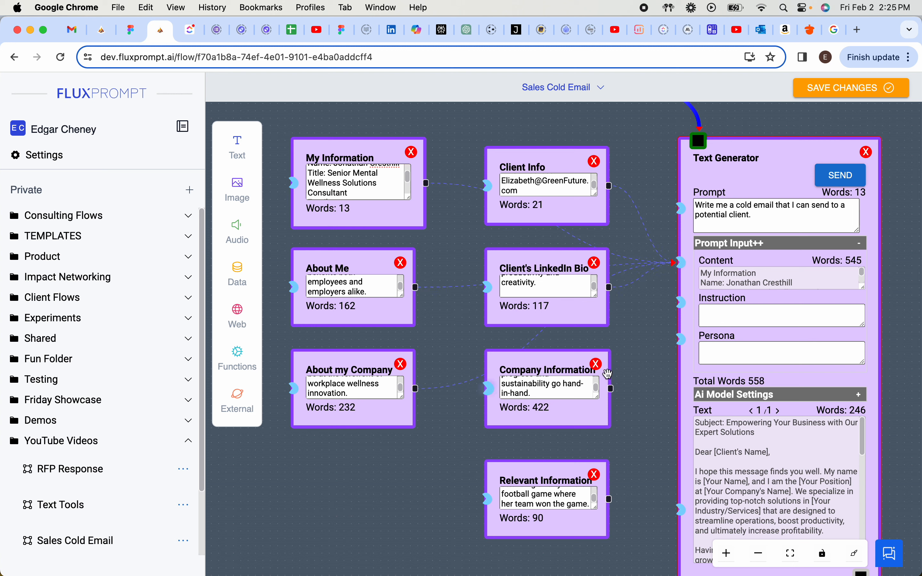
drag(612, 389, 676, 264)
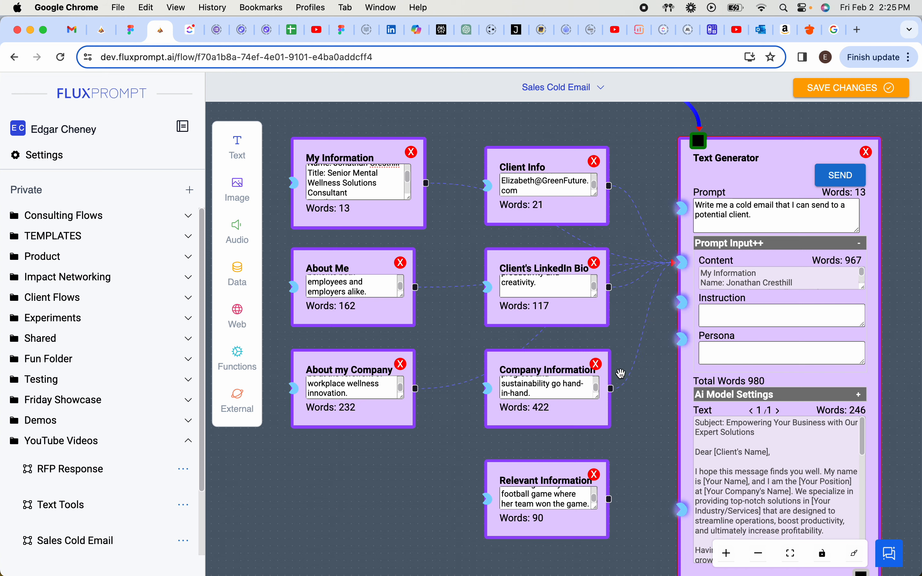
drag(612, 500, 677, 264)
Set the Text Generator's Instruction to "Make the email no longer than 200 words. Add a subject. Keep the tone friendly but not too casual."
drag(892, 279, 647, 178)
drag(720, 190, 718, 264)
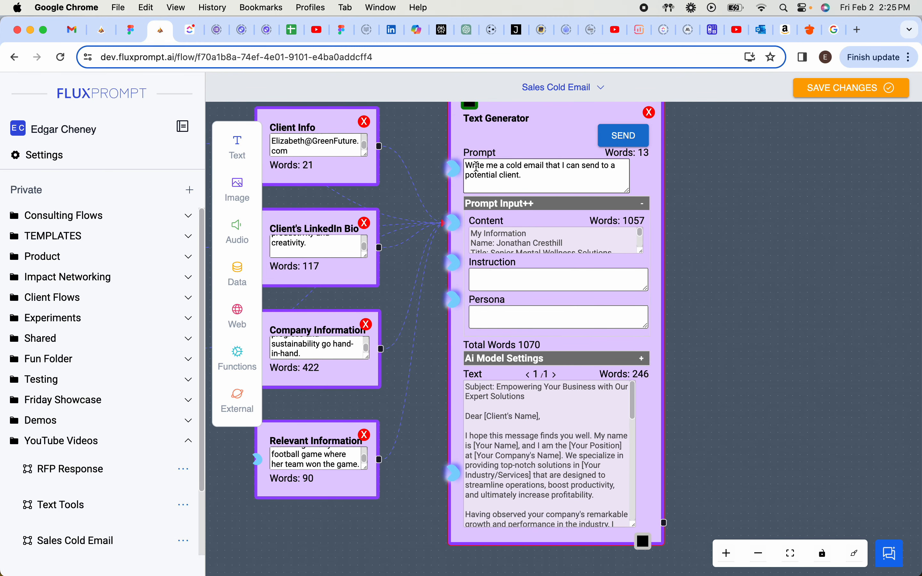
click(495, 281)
text(Mak)
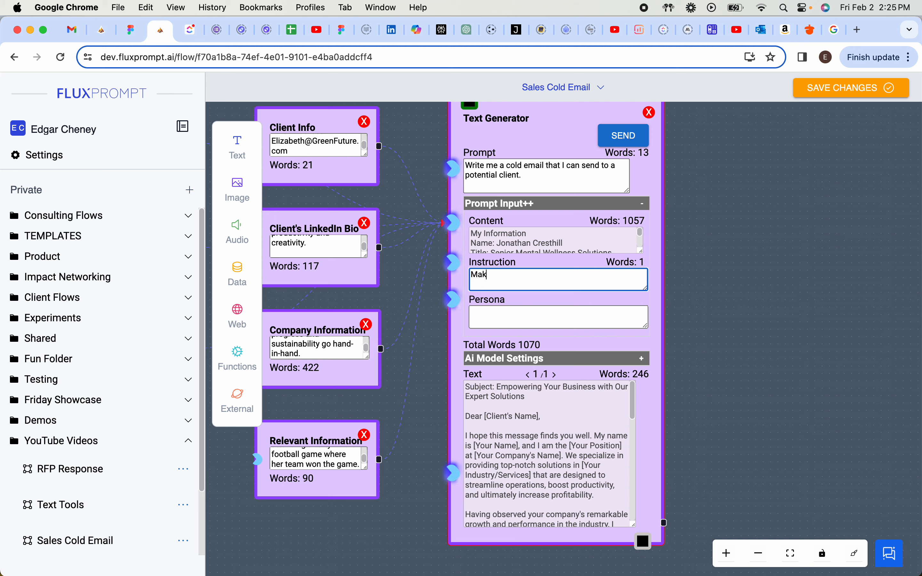
text(e the )
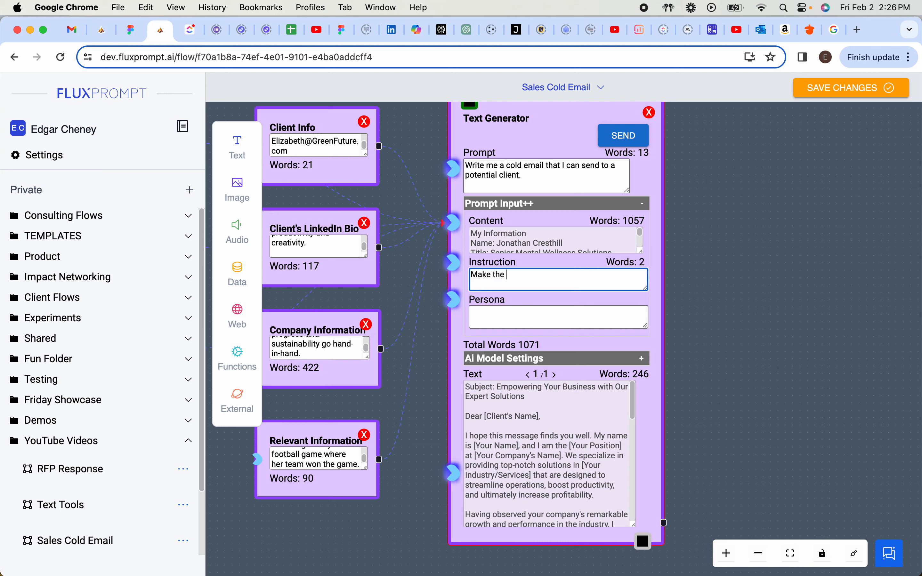
text(email no lon)
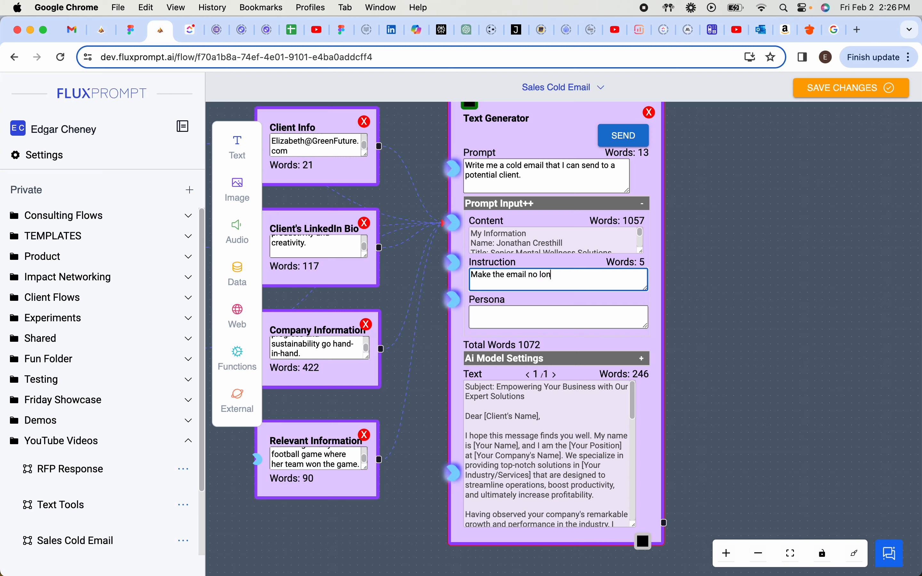
text(ger than)
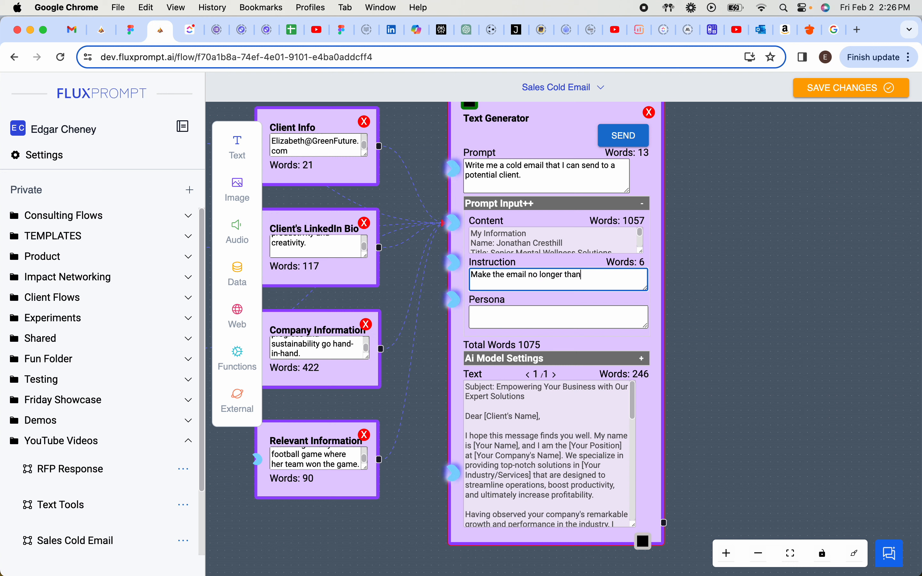
text( 200)
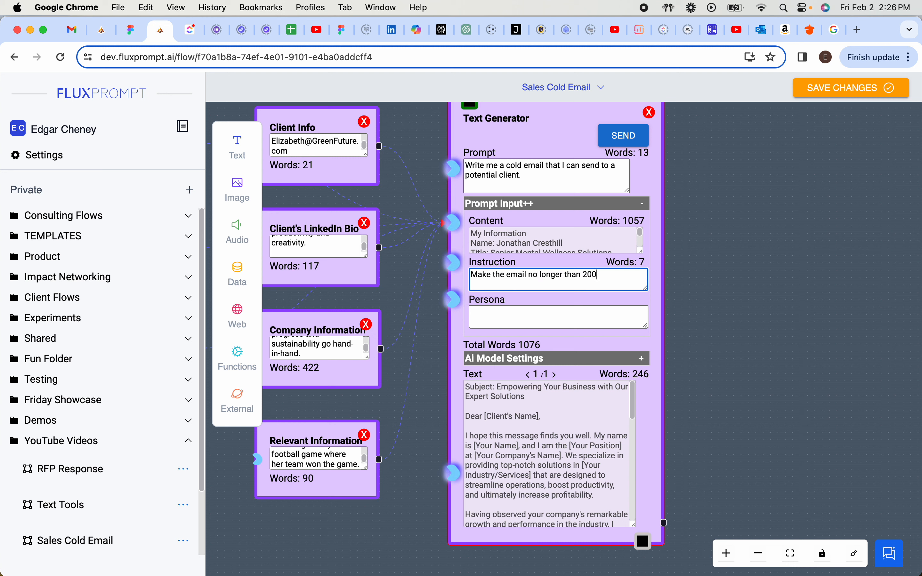
text( words.)
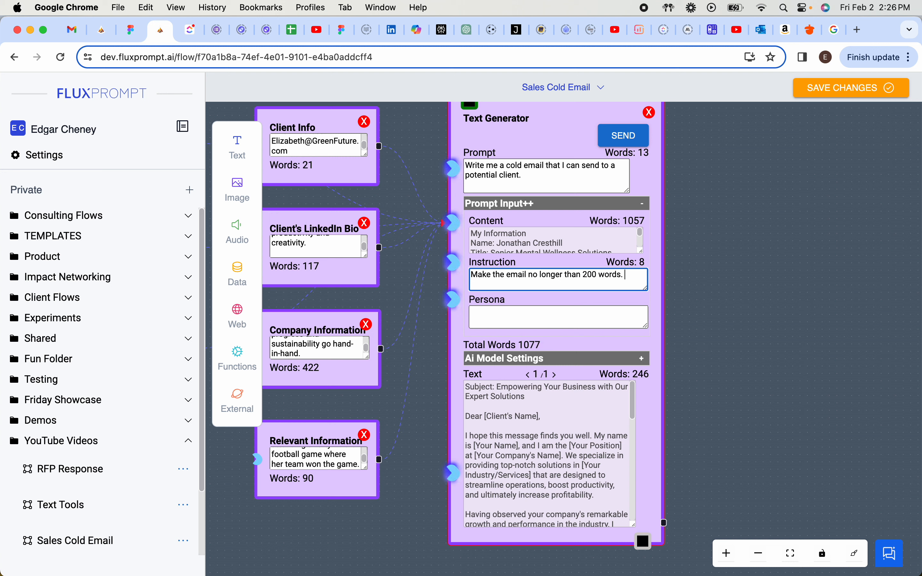
text( Add a su)
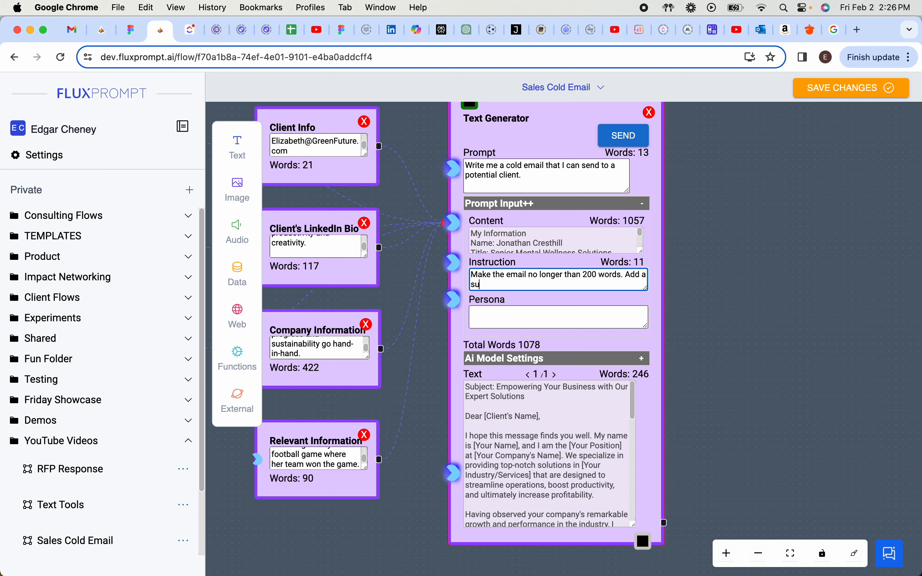
text(bject. Ke)
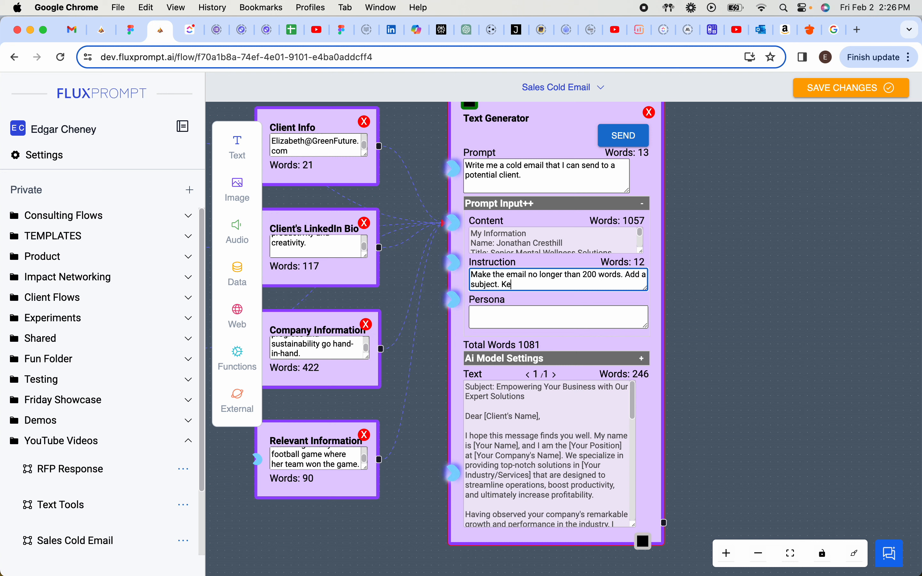
text(ep the)
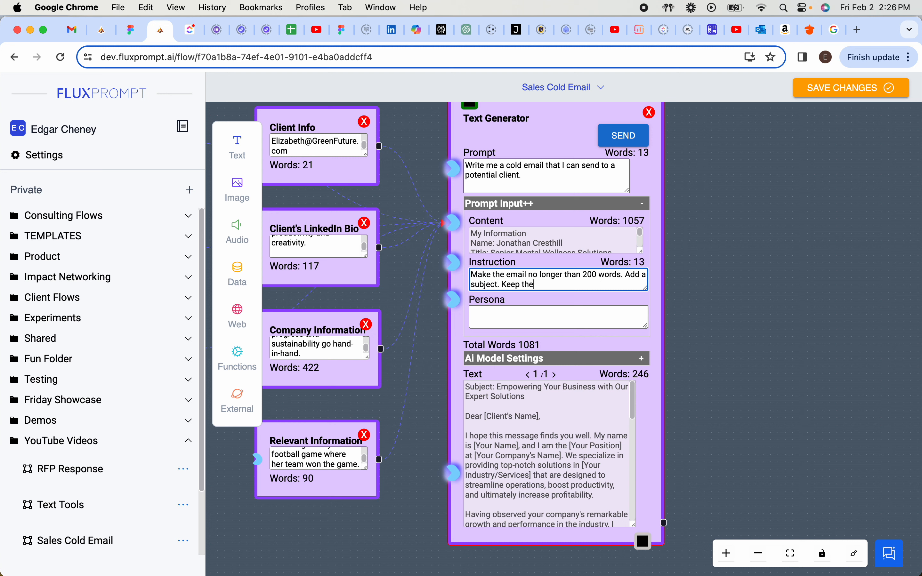
text( tone fri)
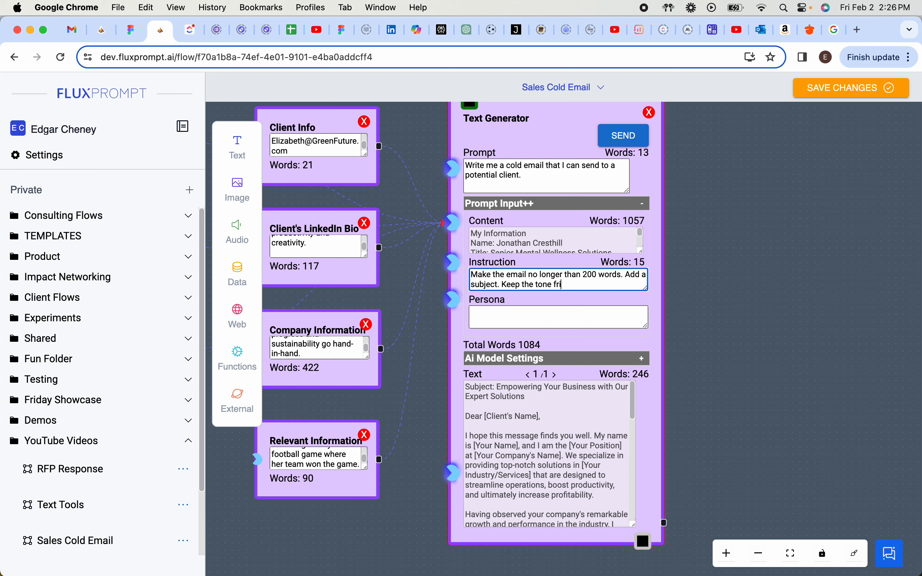
text(endly but not too ca)
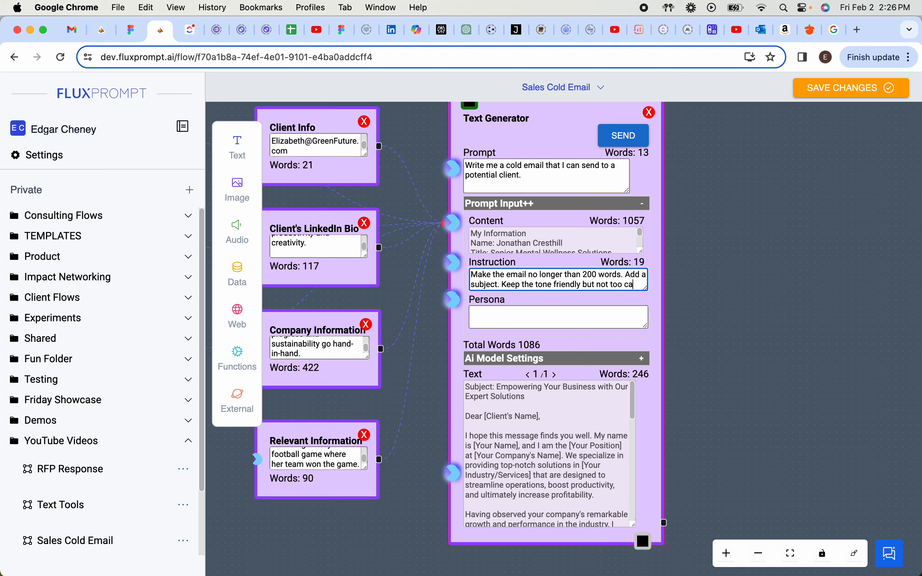
text(sual.)
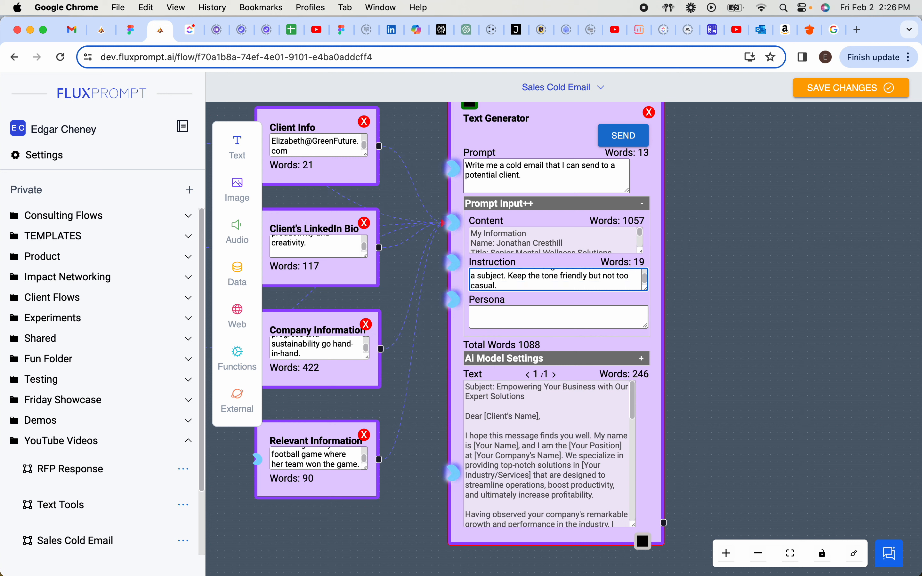
Set the Text Generator's Persona to "You are a sales expert with 20 years of experience working at tech companies."
click(493, 322)
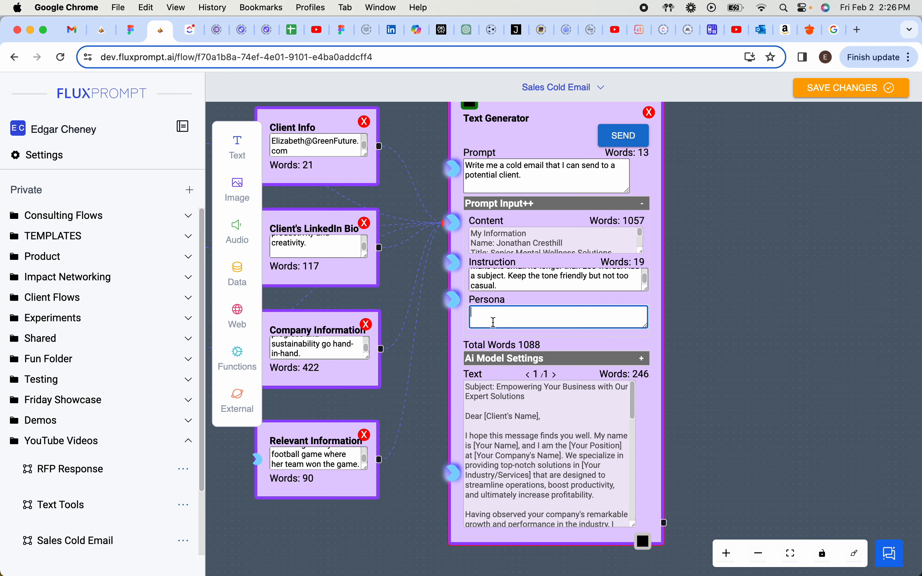
text(You are a )
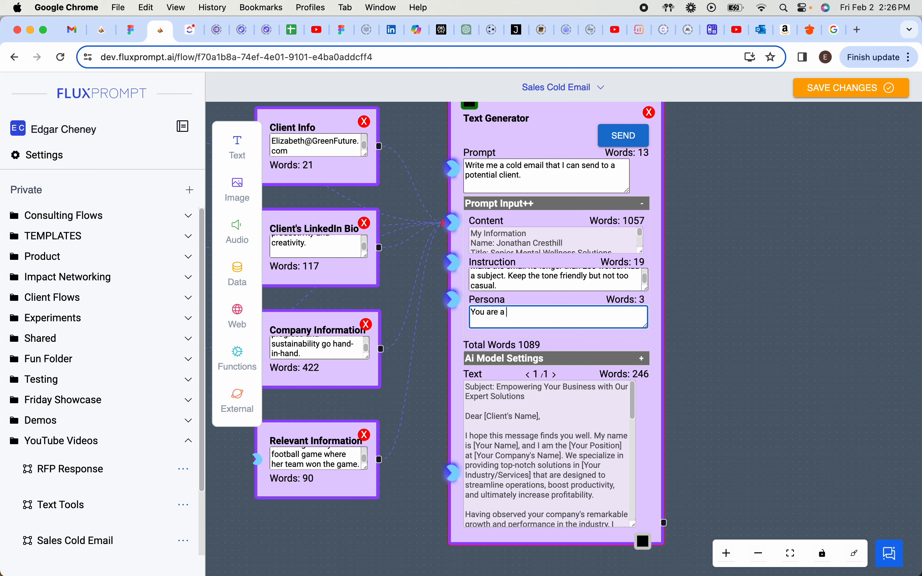
text(sales)
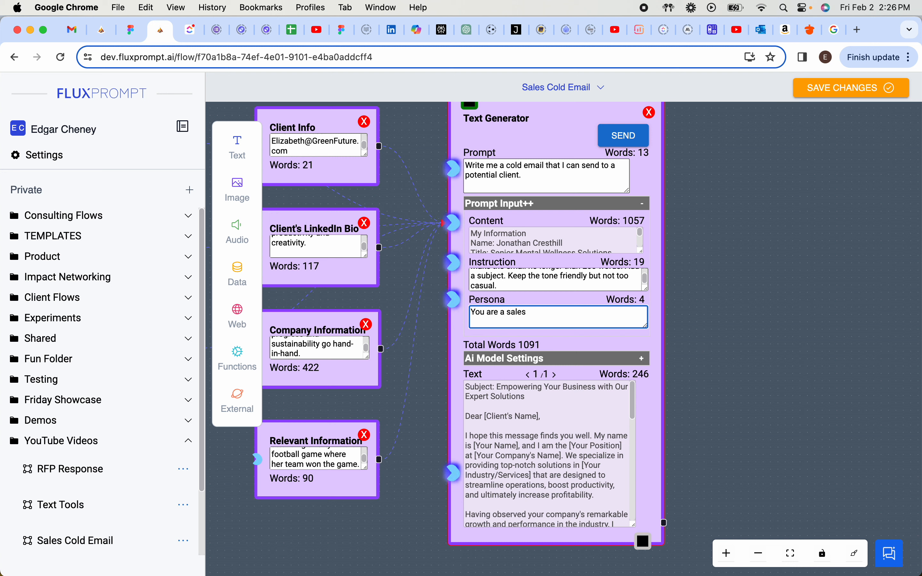
text( expert w)
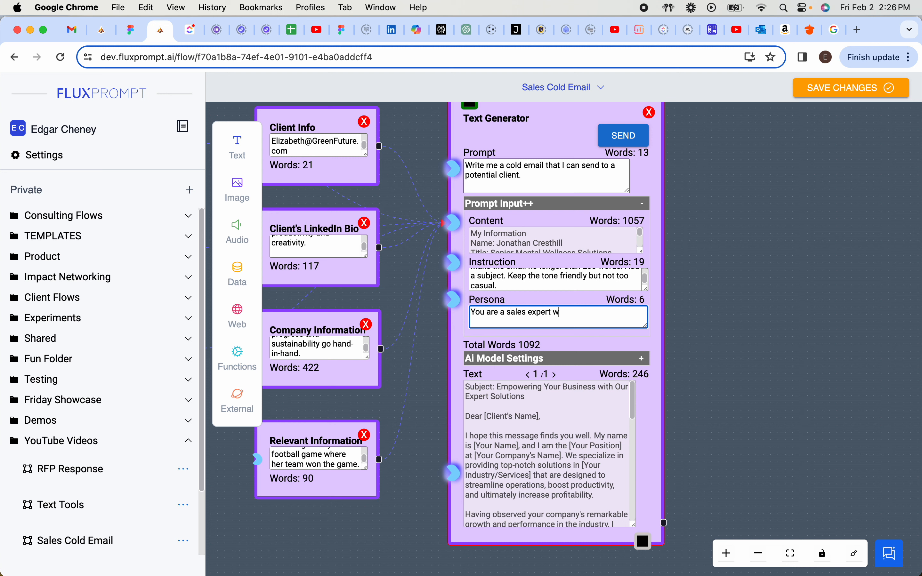
text(ith 20 yea)
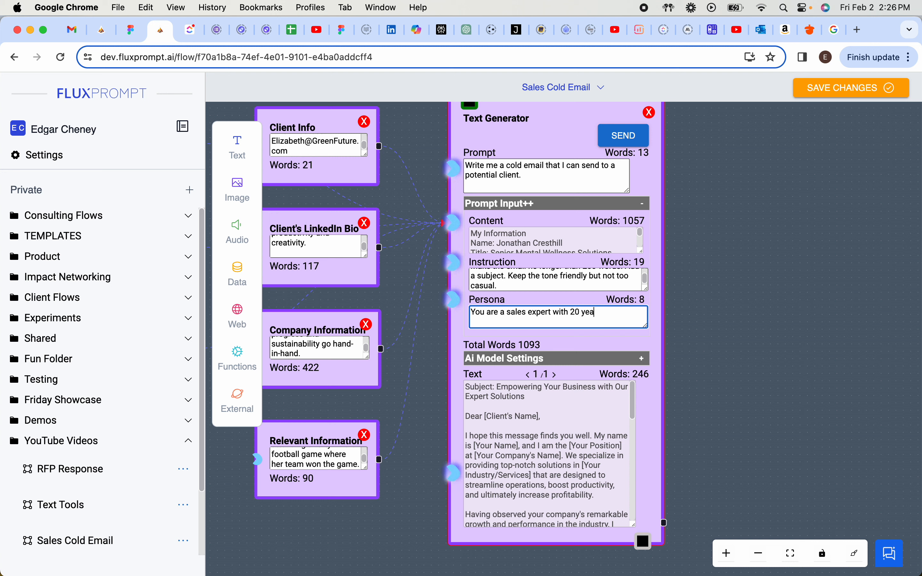
text(rs of exper)
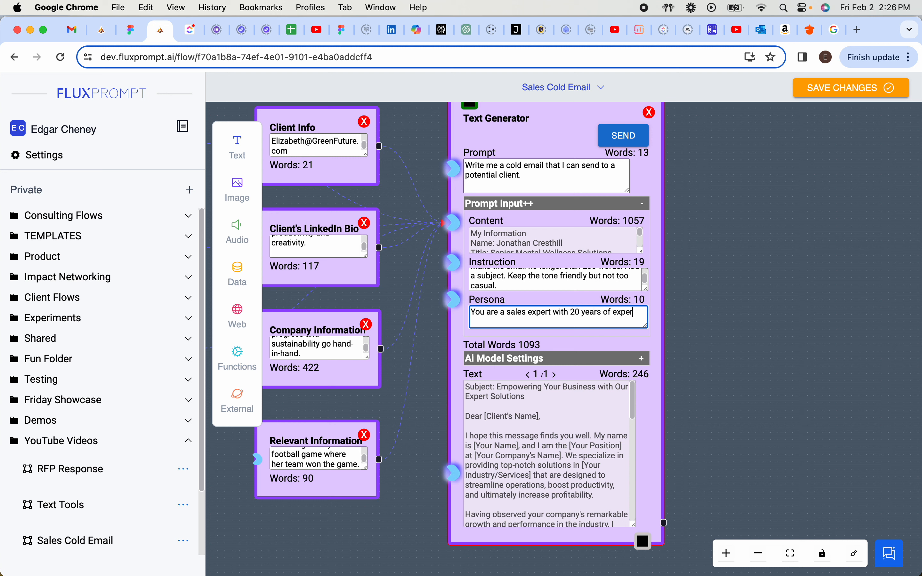
text(ience wor)
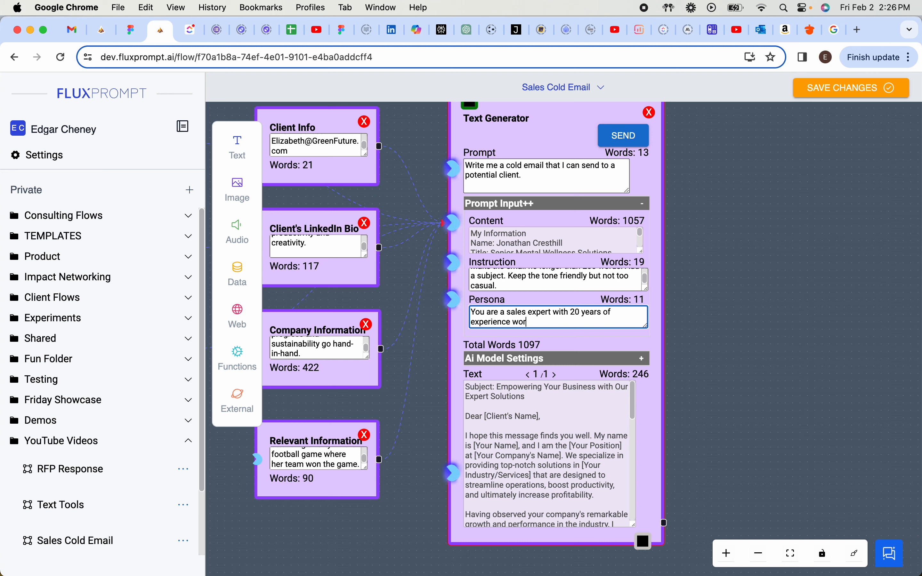
text(king at tech )
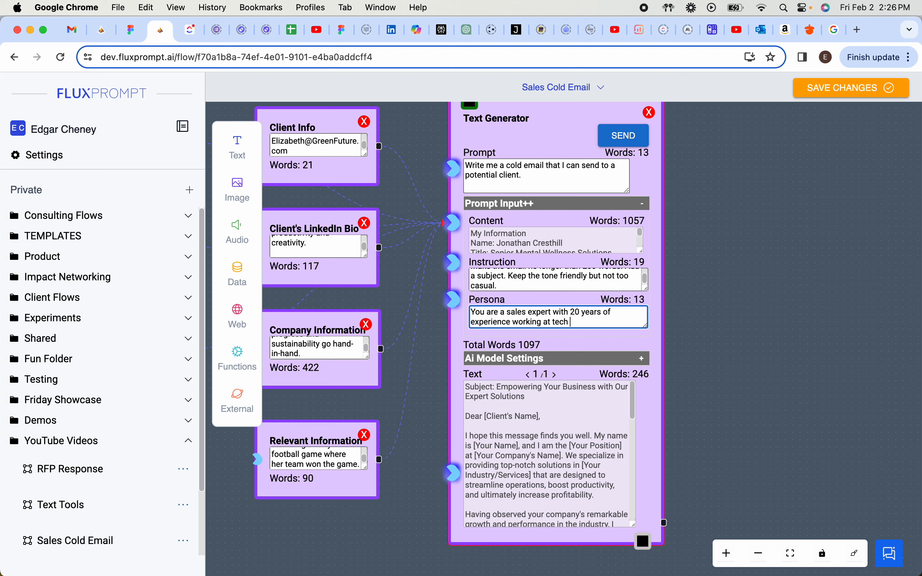
text(companie)
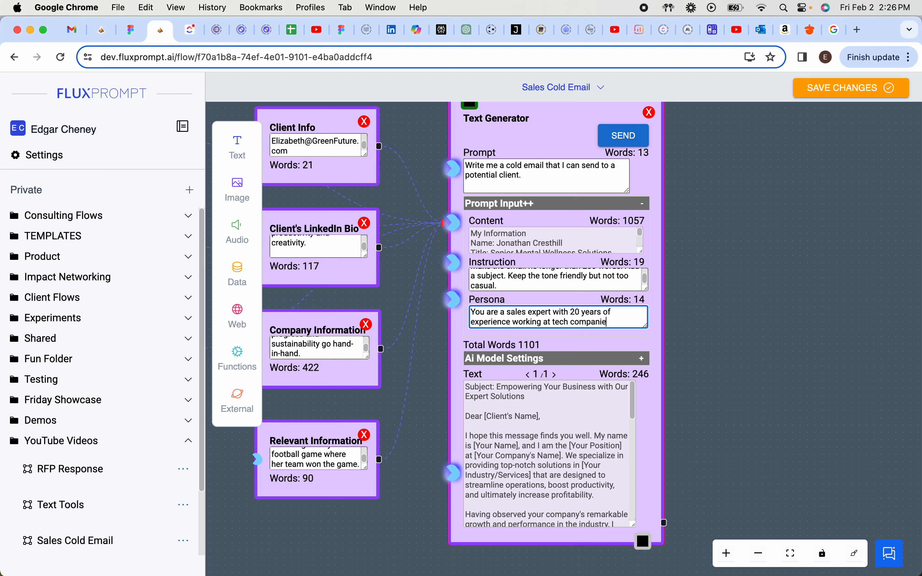
text(s.)
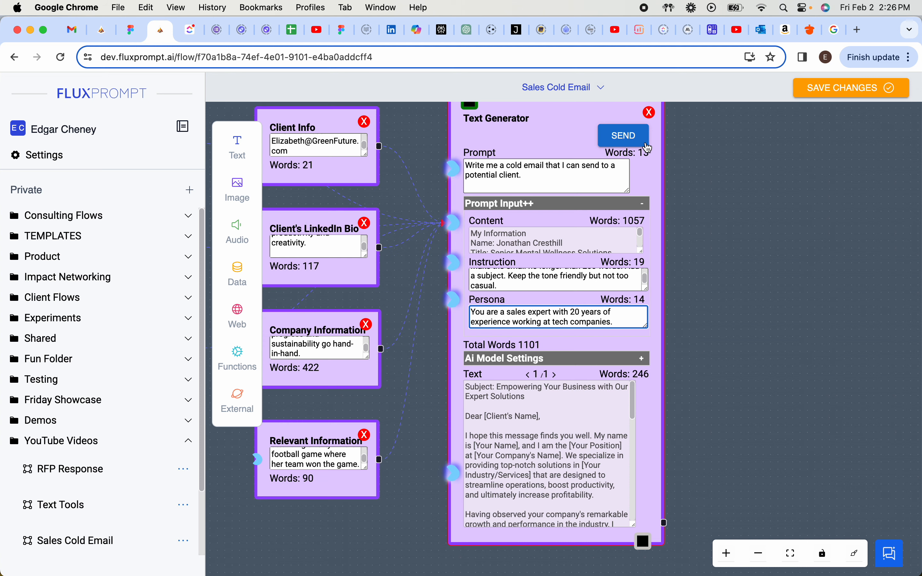
Run the Text Generator with the connected content and enlarge its Text output box to fit more of the email
click(624, 136)
drag(752, 280, 716, 242)
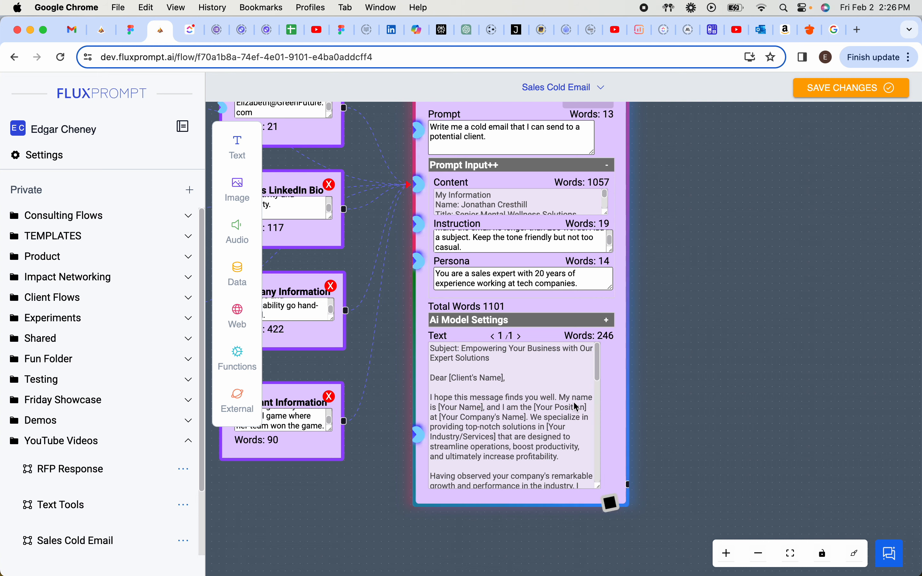
drag(599, 489, 660, 559)
drag(741, 462, 735, 292)
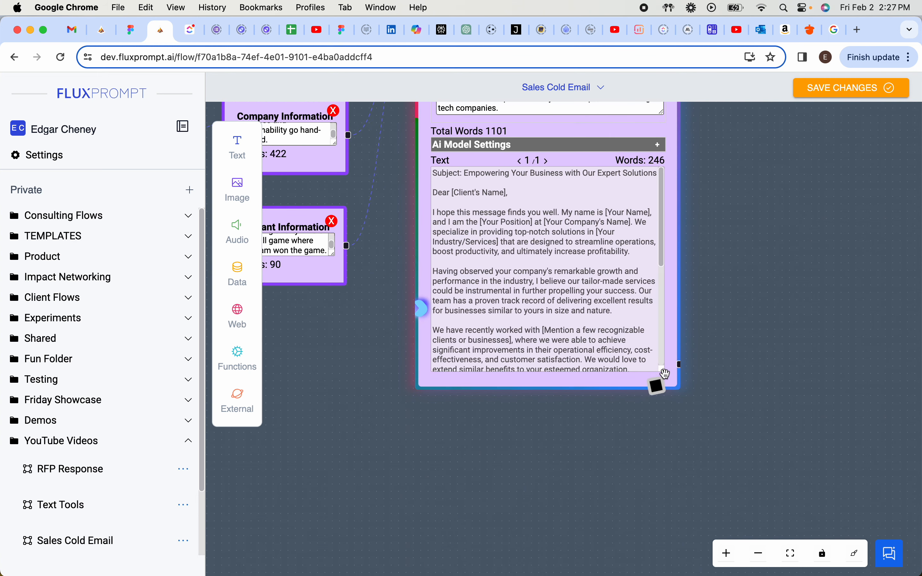
drag(663, 369, 677, 499)
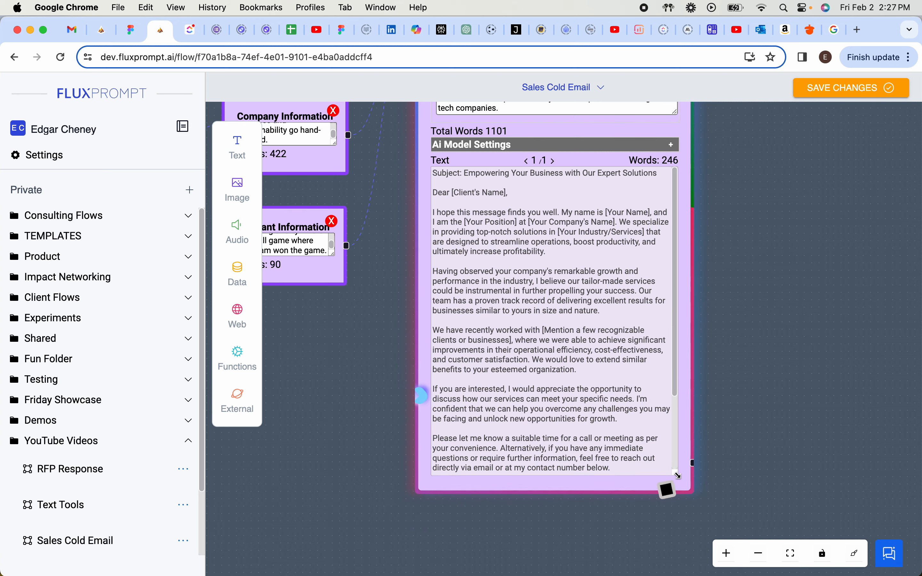
Add a second Text Generator node on the empty canvas beside the existing Text Generator
scroll(671, 438, up, 5)
drag(649, 452, 647, 435)
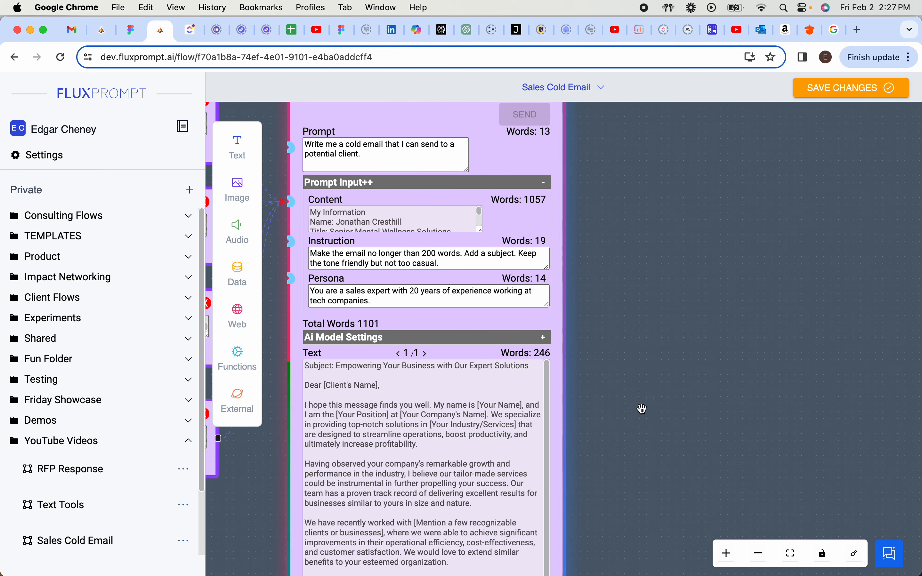
drag(680, 283, 648, 328)
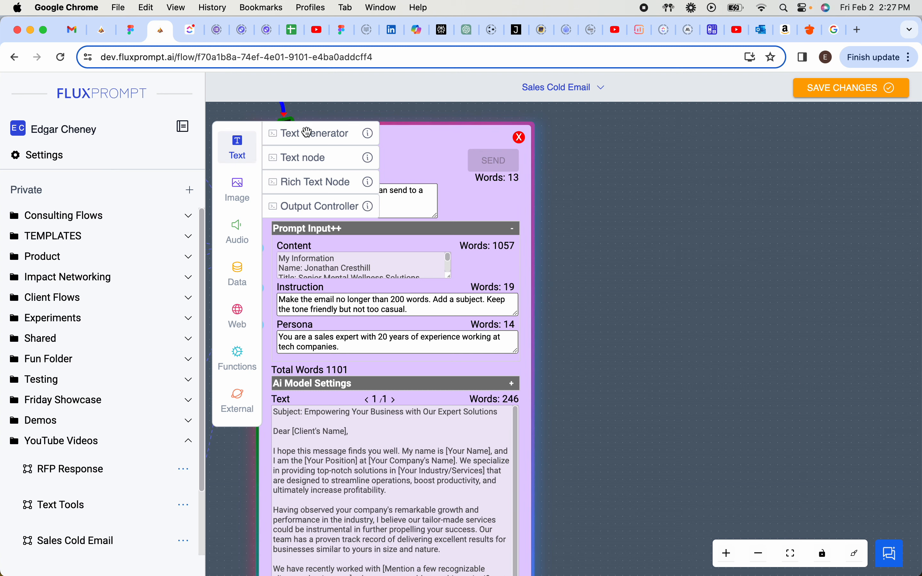
drag(308, 135, 649, 148)
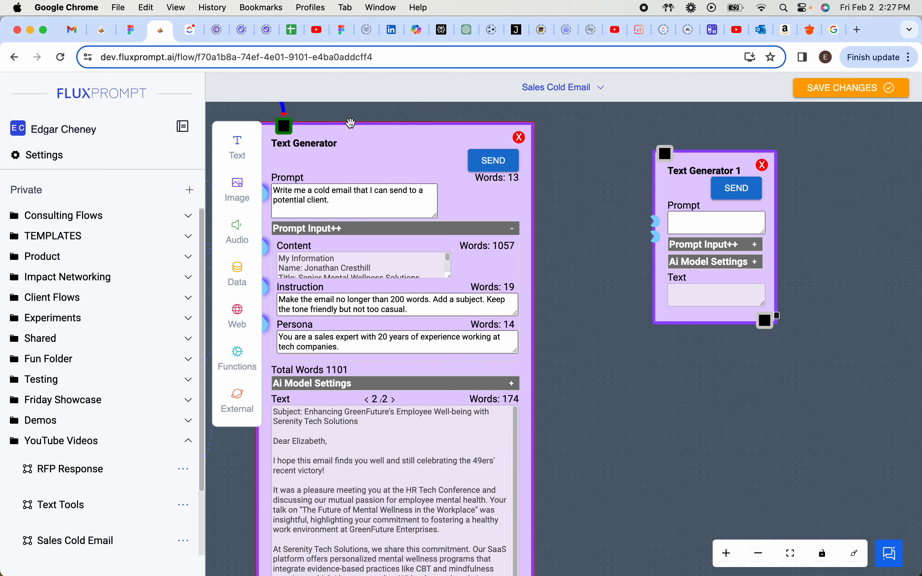
Review the newly generated email in the first Text Generator's Text output for its personalized details
drag(558, 328, 616, 141)
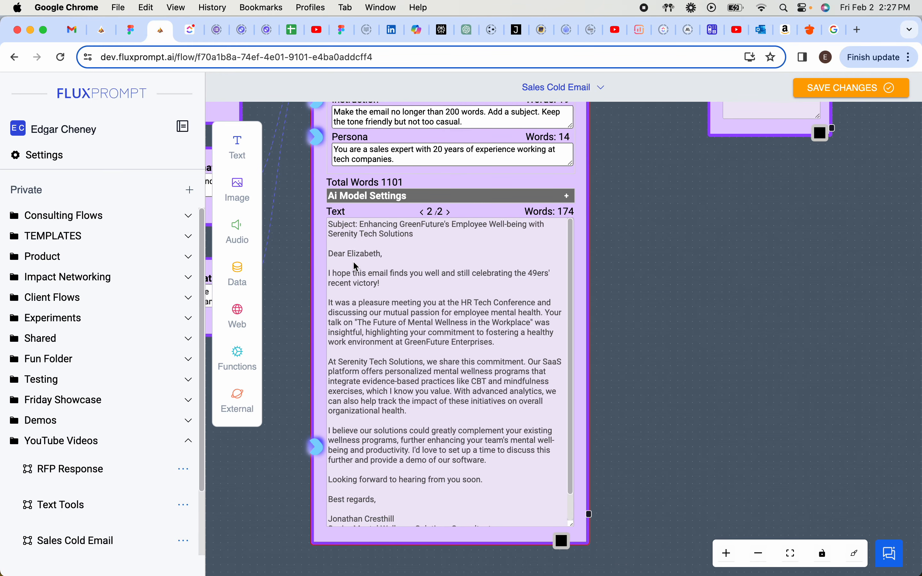
scroll(657, 298, down, 1)
scroll(657, 298, down, 1)
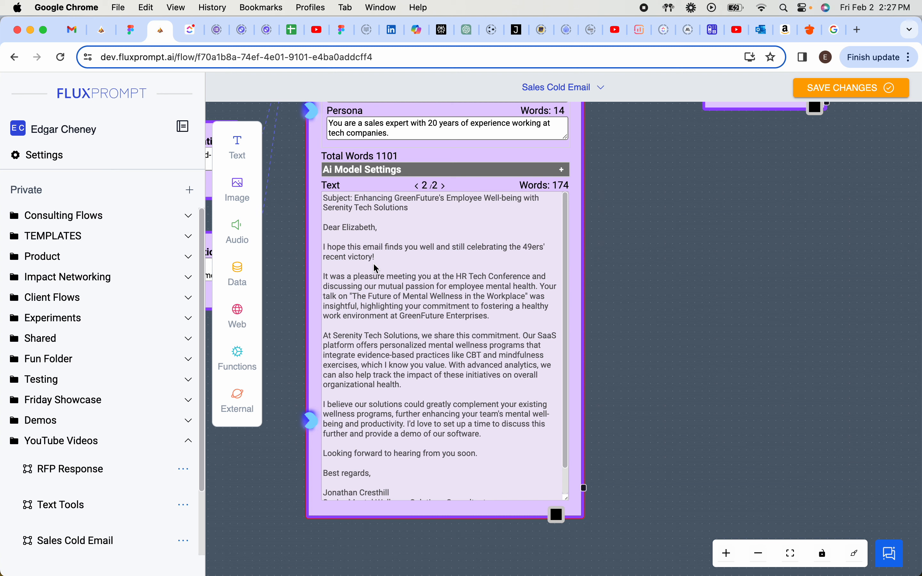
scroll(607, 317, down, 1)
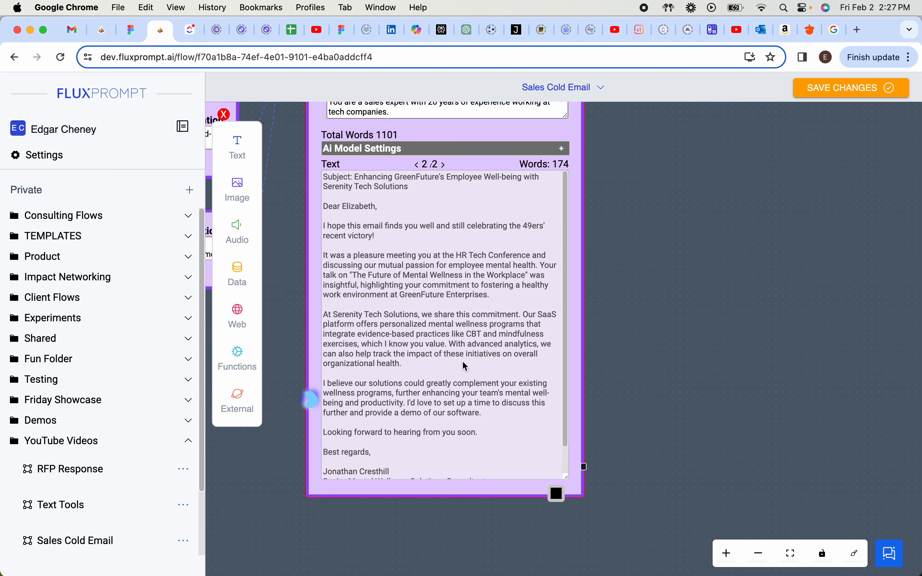
Rename the first Text Generator node, which holds the generated email, as "Cold Email 1"
scroll(648, 384, down, 2)
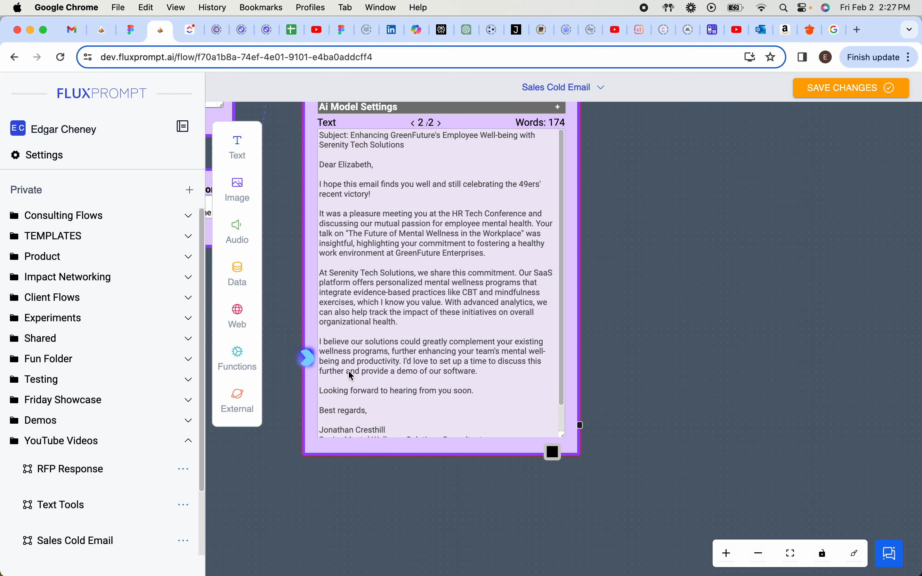
scroll(625, 325, up, 10)
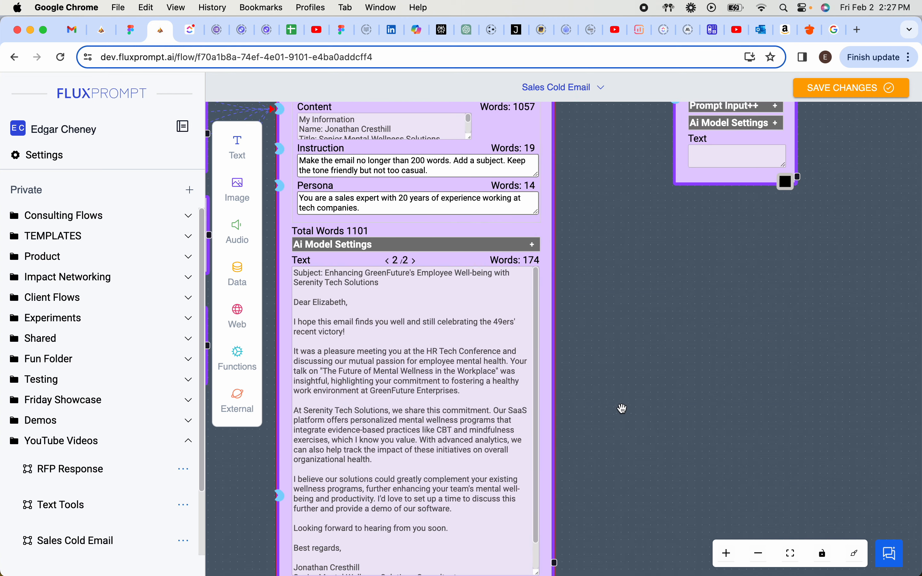
mouse_move(592, 430)
mouse_down()
mouse_move(609, 392)
mouse_move(596, 391)
mouse_move(587, 424)
mouse_up()
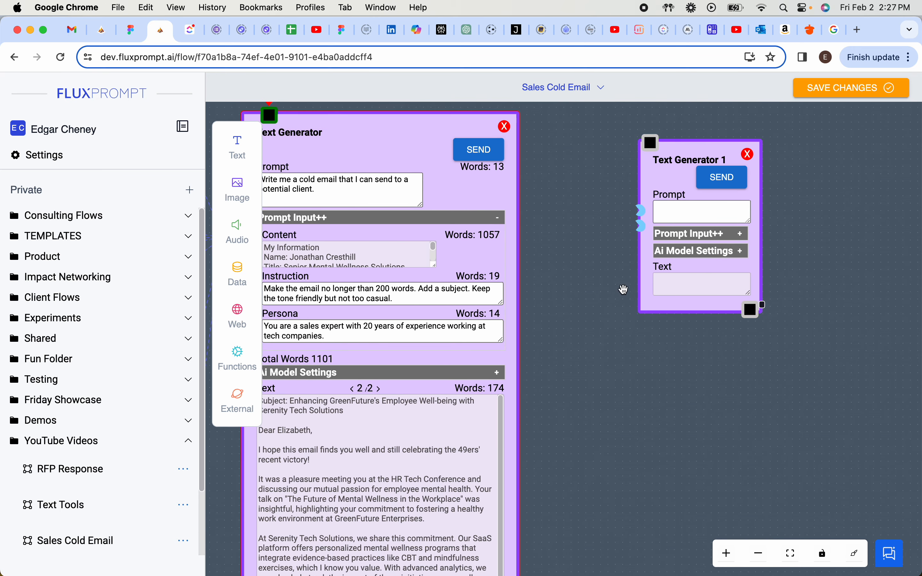
drag(581, 236, 574, 305)
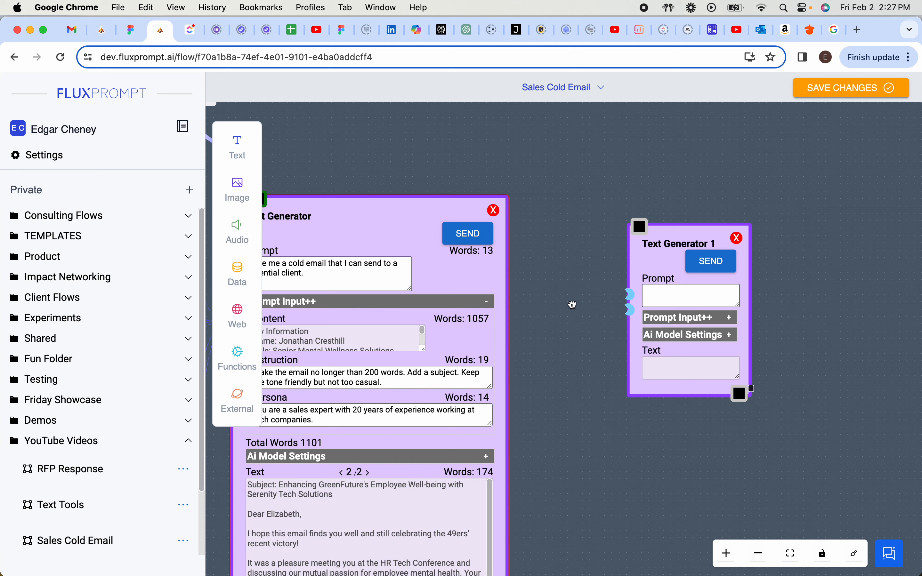
scroll(570, 269, down, 2)
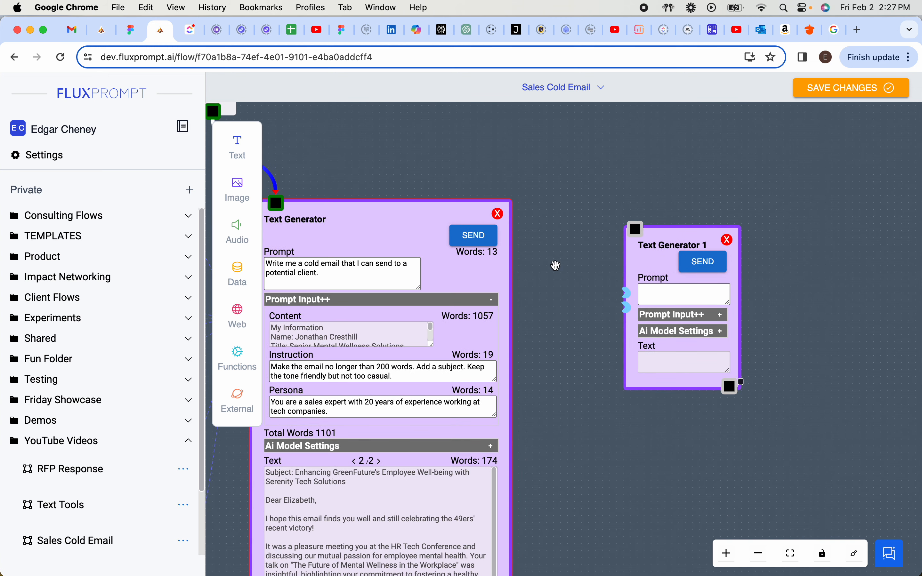
drag(555, 267, 621, 196)
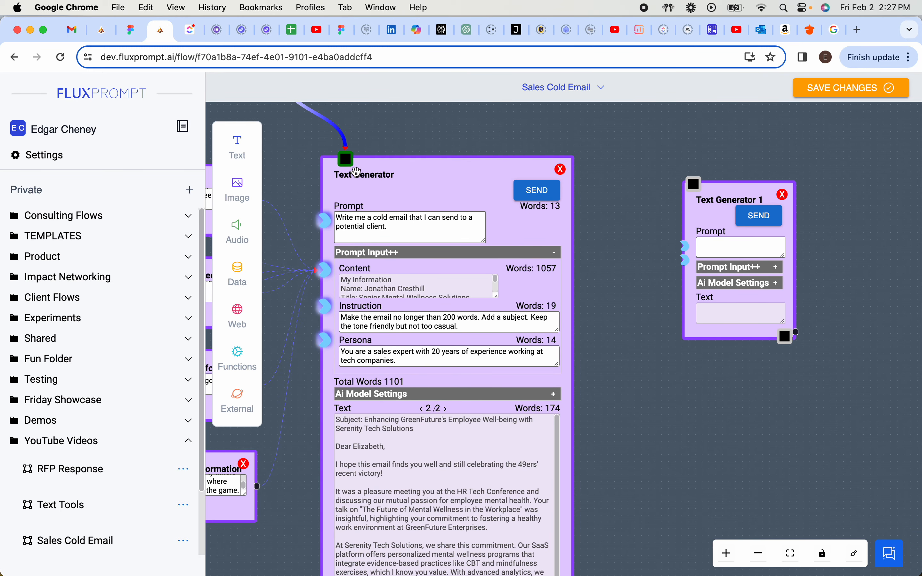
click(383, 174)
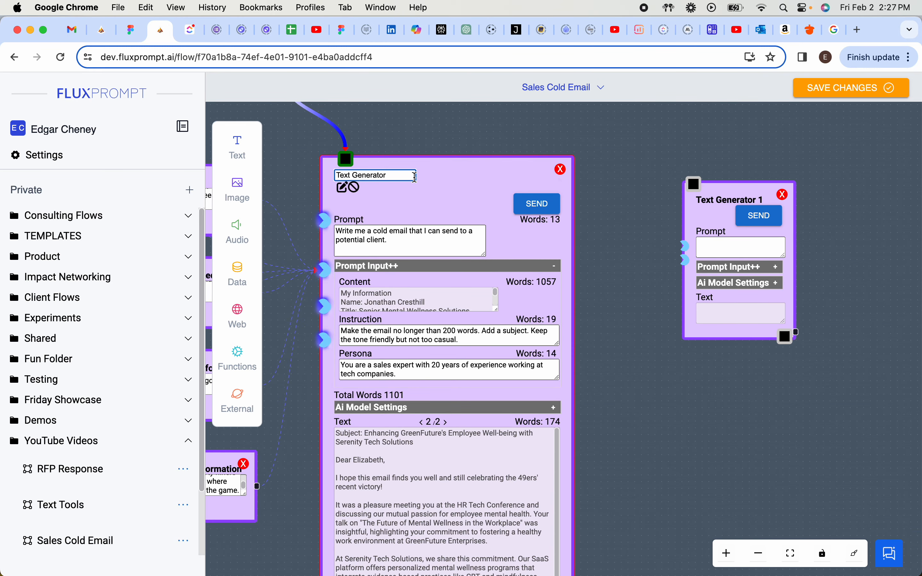
key(super+BackSpace)
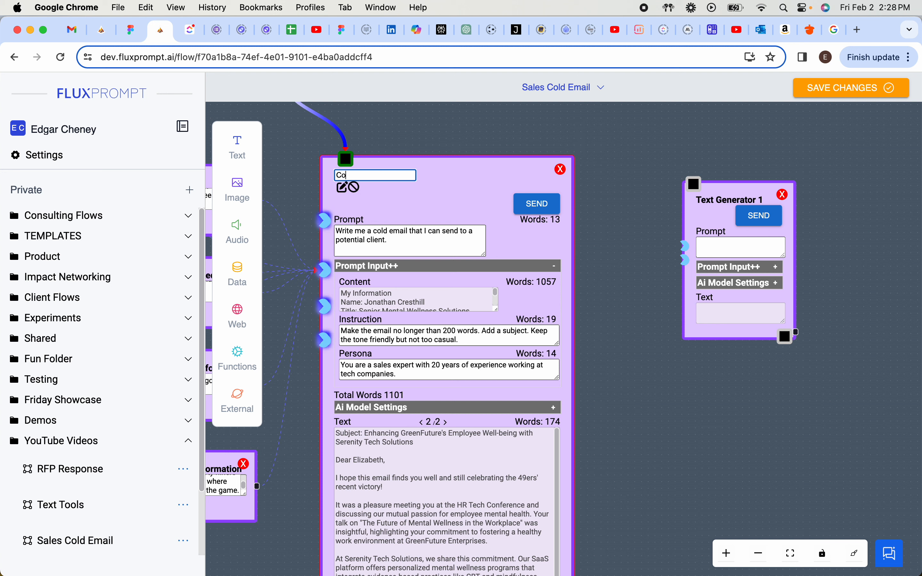
text(Cold Email 1)
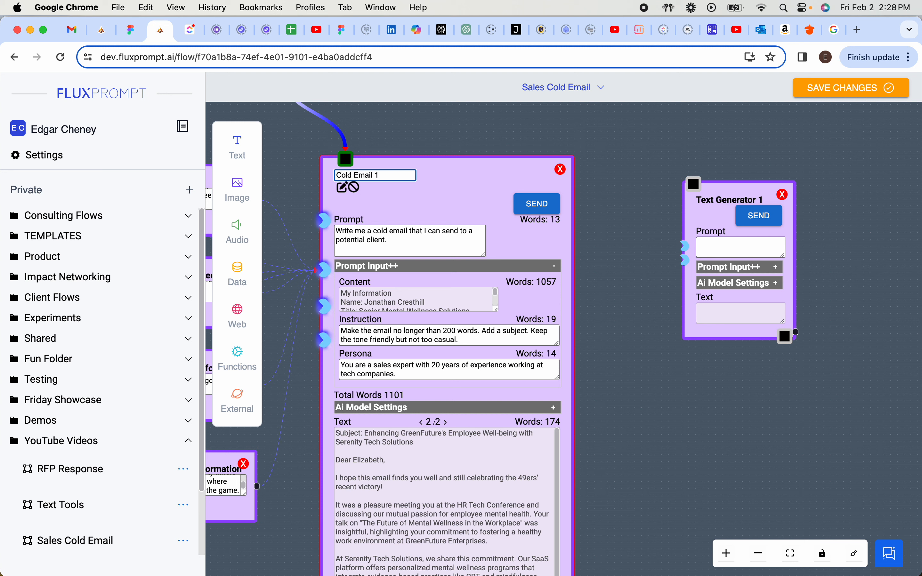
key(Return)
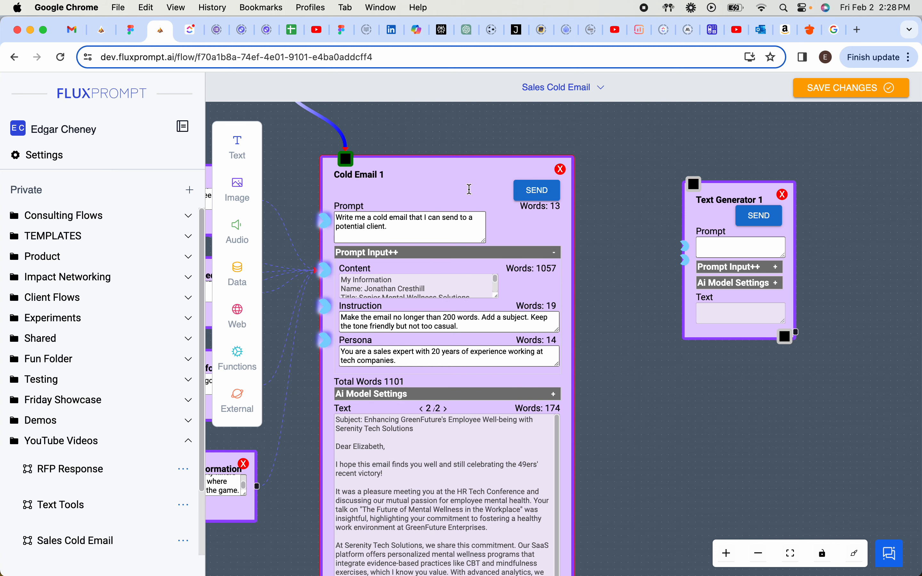
Rename the empty Text Generator 1 node as "Cold Email Follow Up"
drag(588, 238, 504, 192)
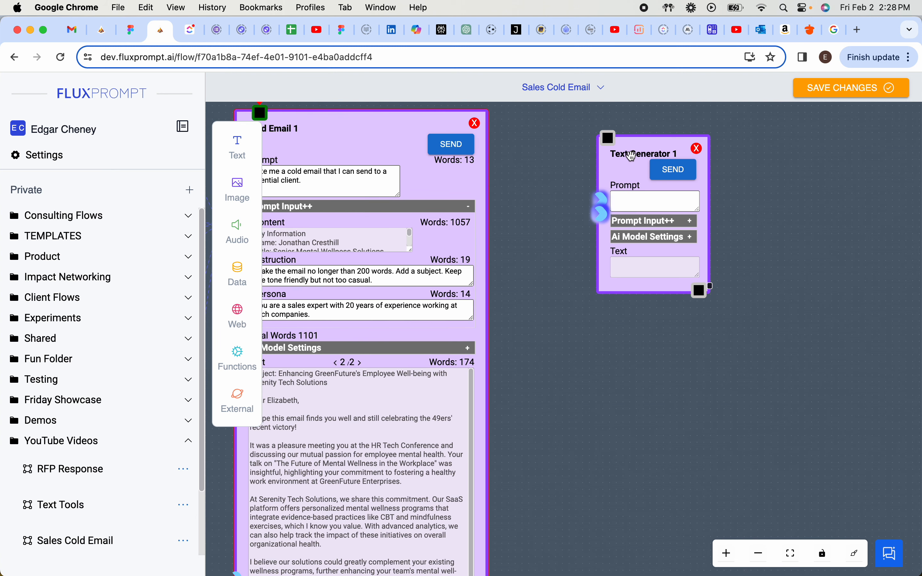
double_click(632, 154)
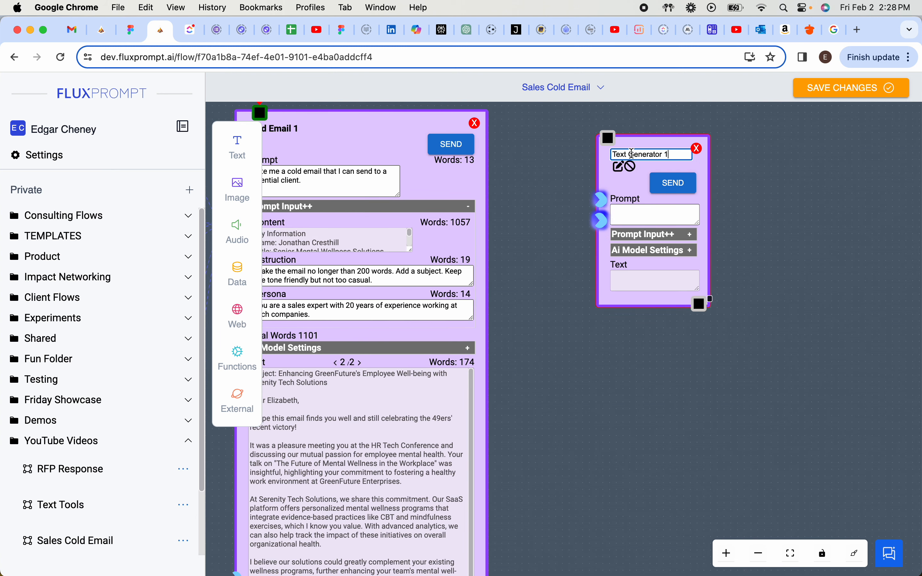
key(super+a)
key(BackSpace)
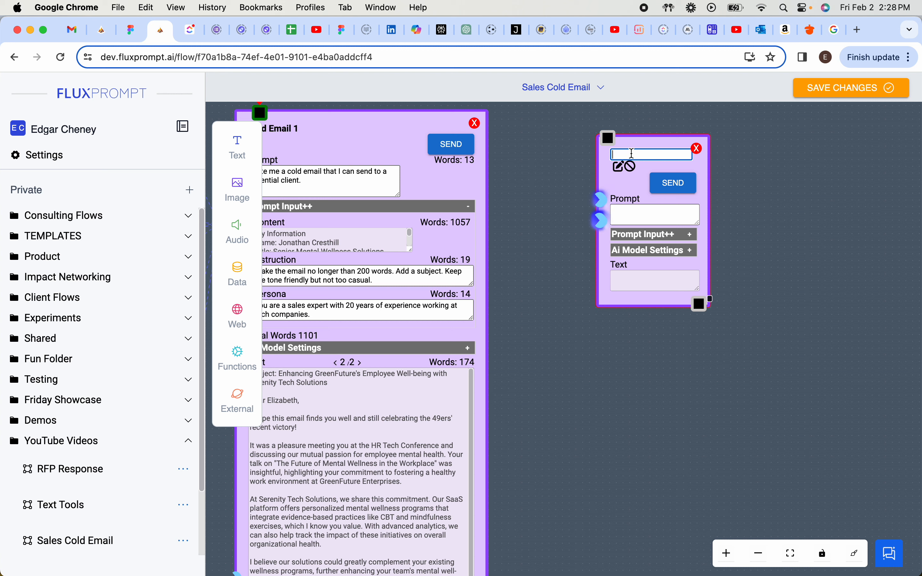
text(Cold Email )
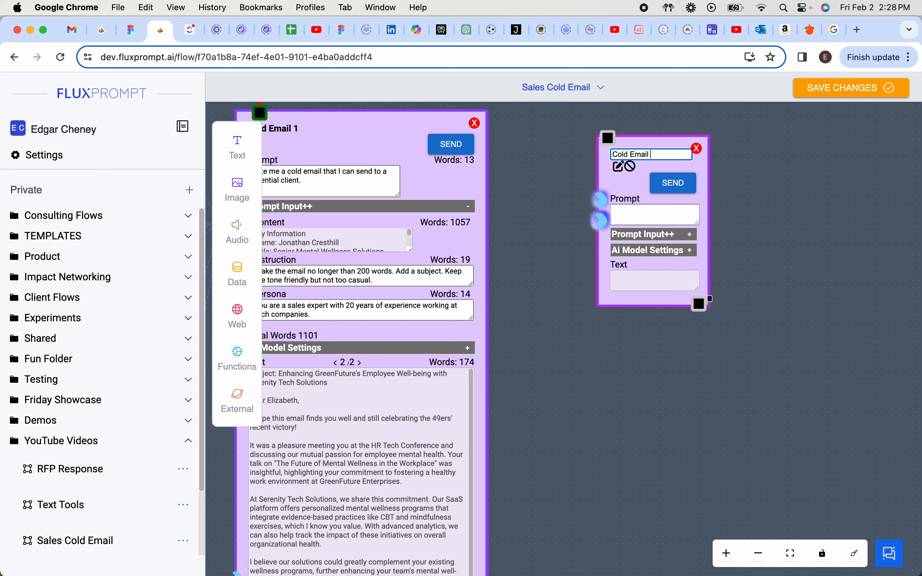
text(Follow UP)
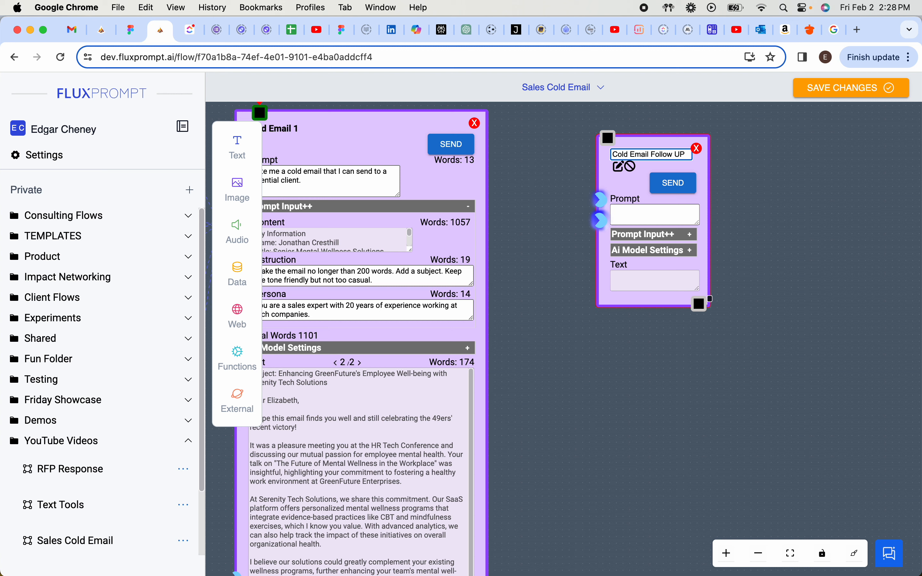
key(BackSpace)
text(p)
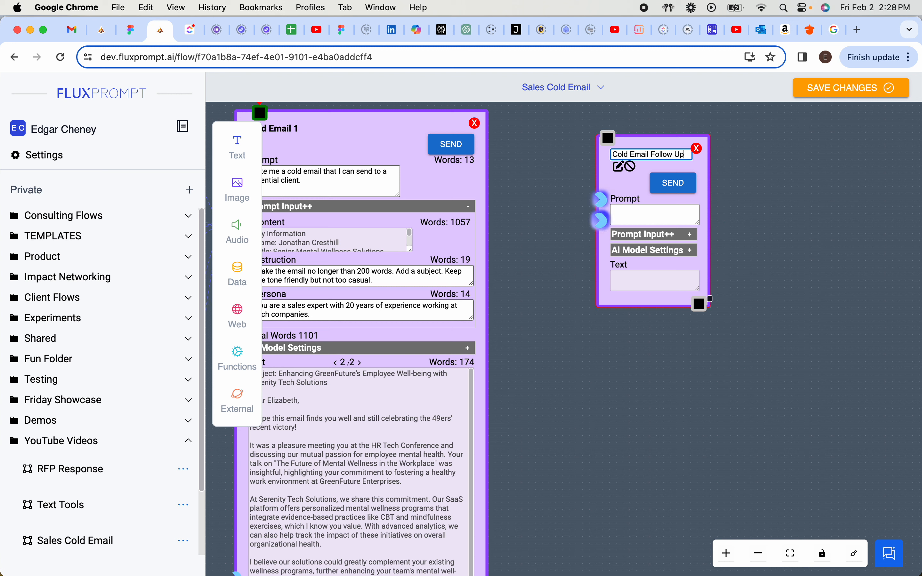
click(621, 167)
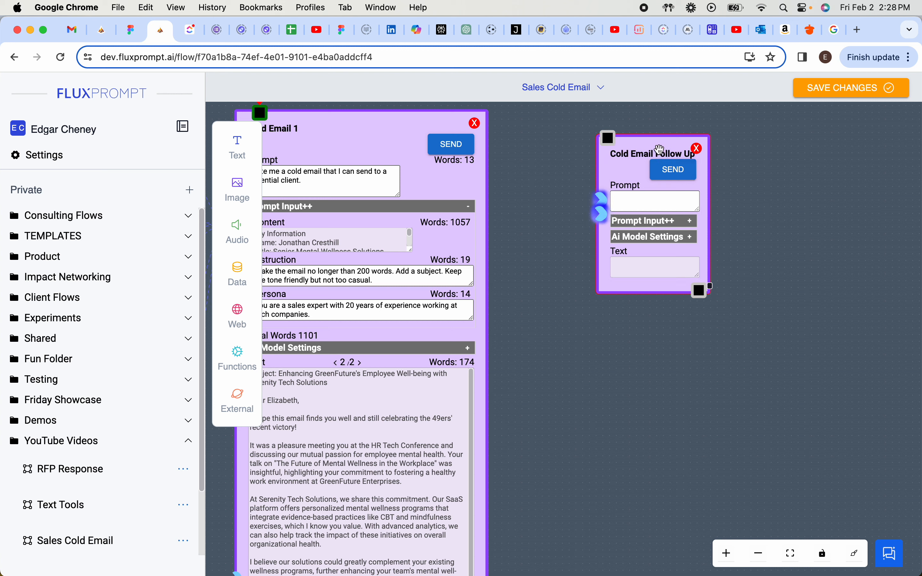
Move the Cold Email Follow Up node closer to and level with Cold Email 1, and shorten Cold Email 1's Text output box
drag(660, 146, 610, 129)
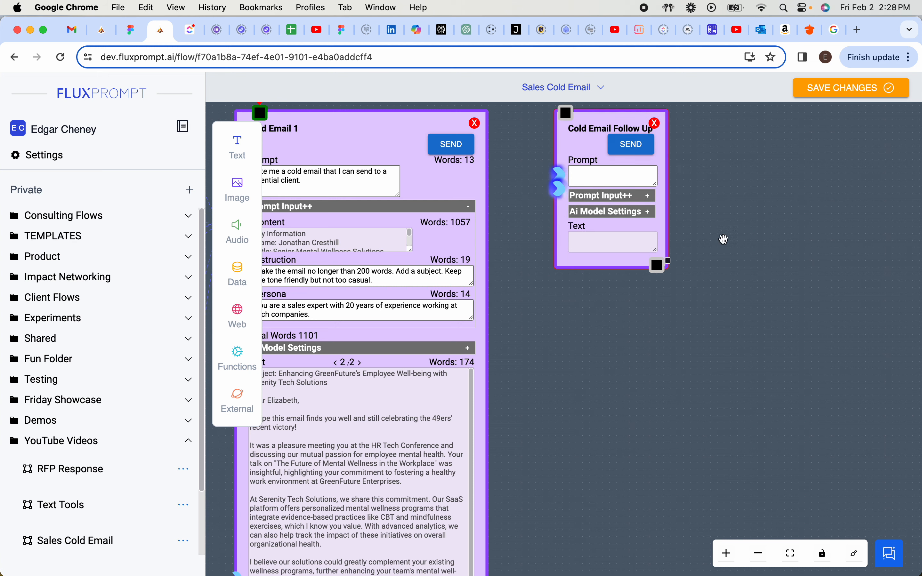
drag(721, 237, 711, 200)
drag(635, 364, 642, 334)
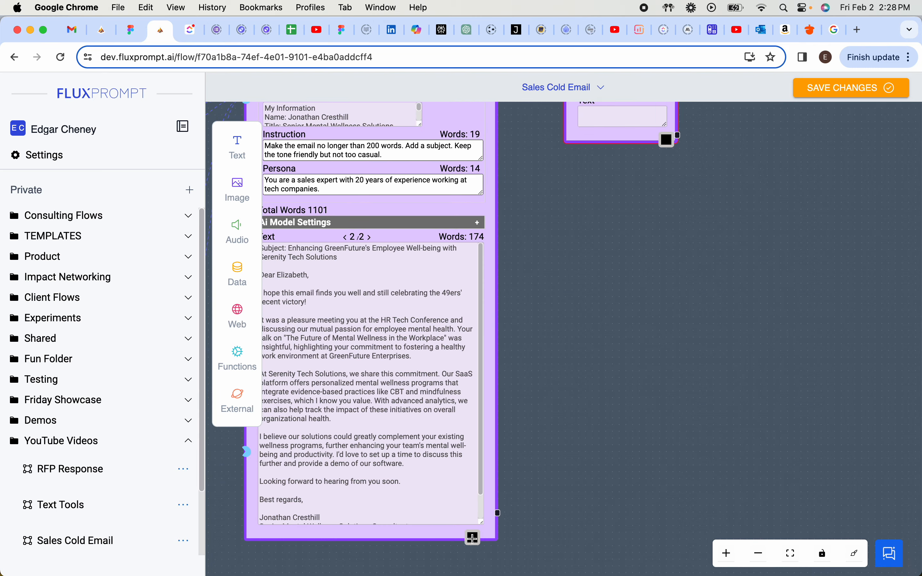
drag(482, 523, 490, 348)
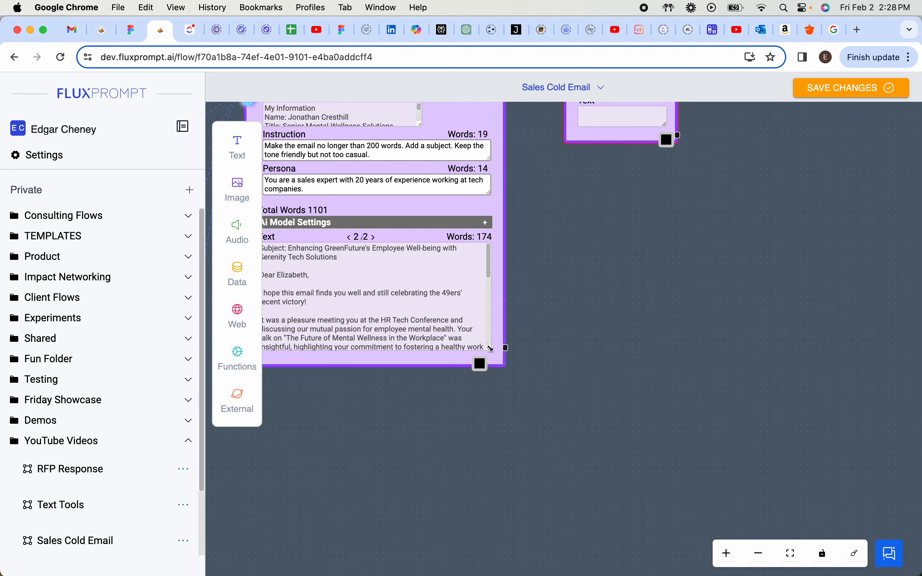
drag(586, 302, 443, 458)
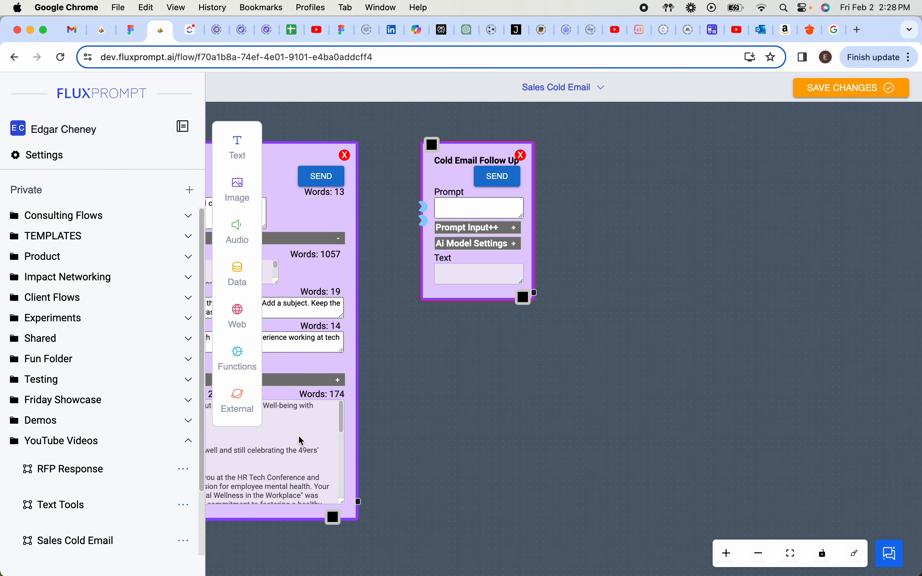
scroll(302, 441, left, 5)
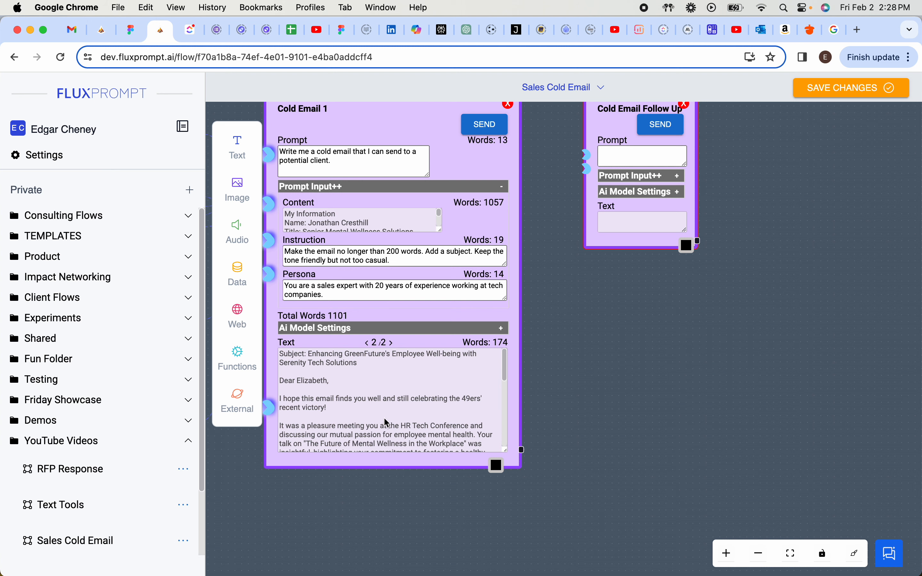
Expand Prompt Input++ on Cold Email Follow Up and connect Cold Email 1's output to its Content input
drag(631, 368, 608, 433)
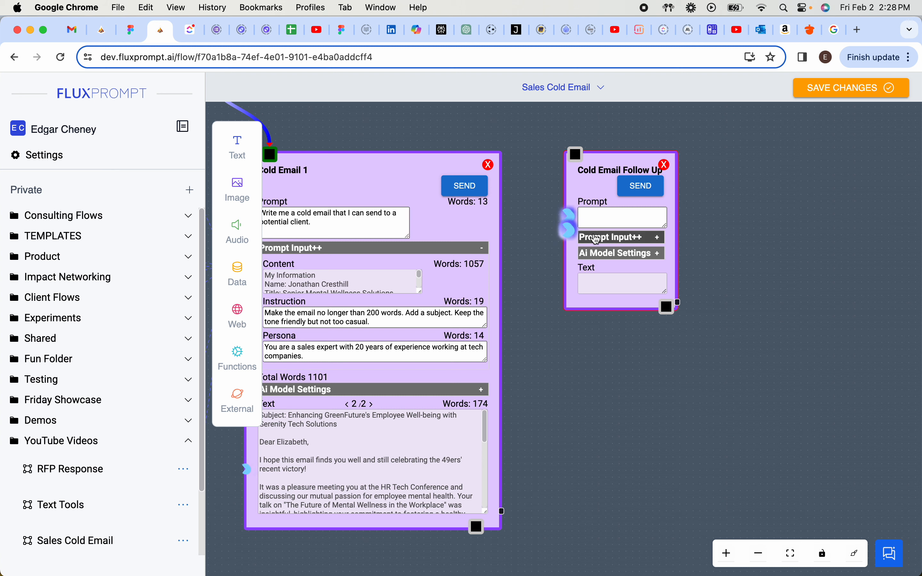
click(585, 237)
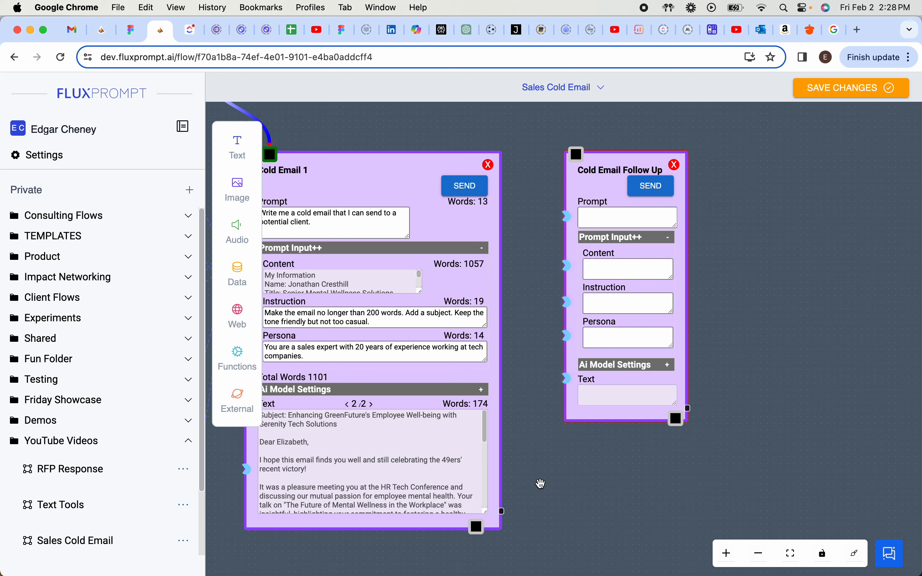
drag(503, 511, 536, 295)
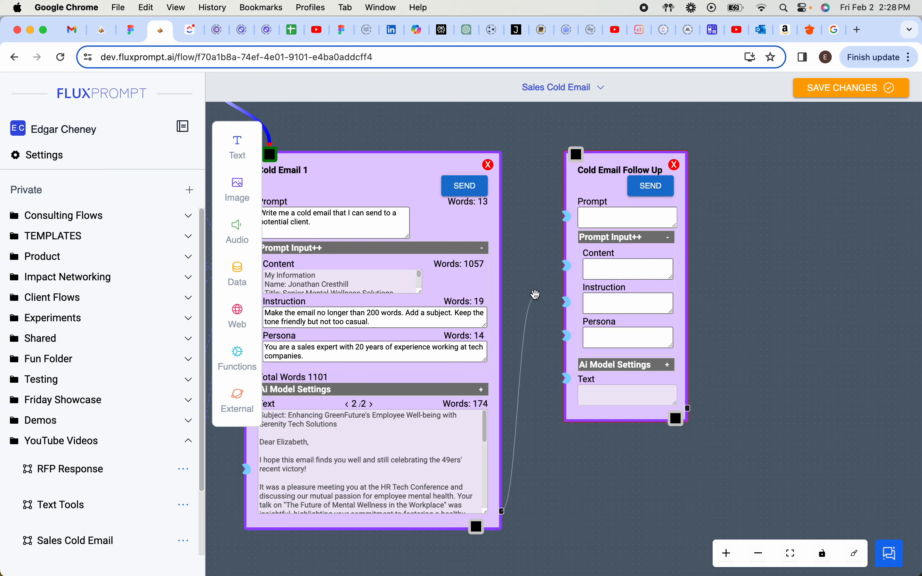
drag(566, 267, 566, 266)
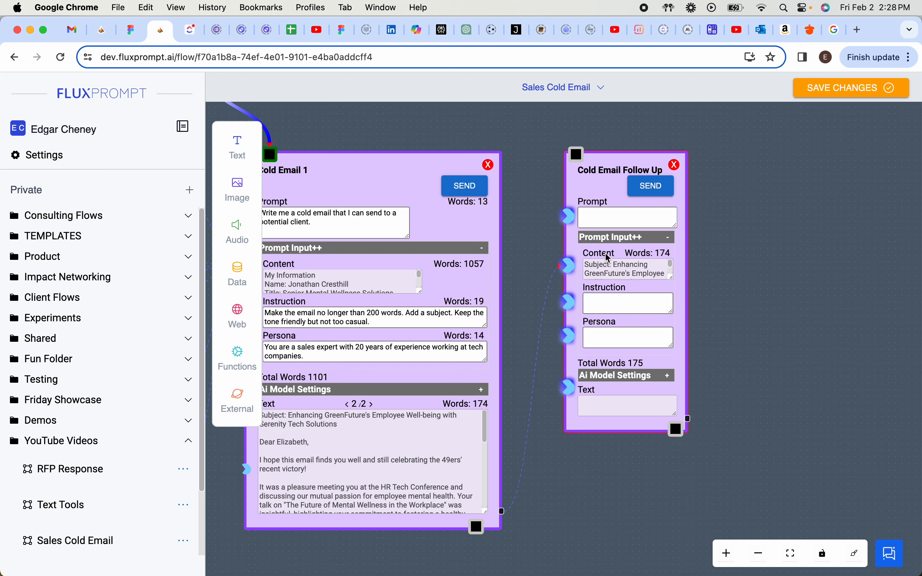
Set the follow-up node's Prompt to "Create a follow up email that I can send if I haven't heard from the potential client after three days."
click(599, 216)
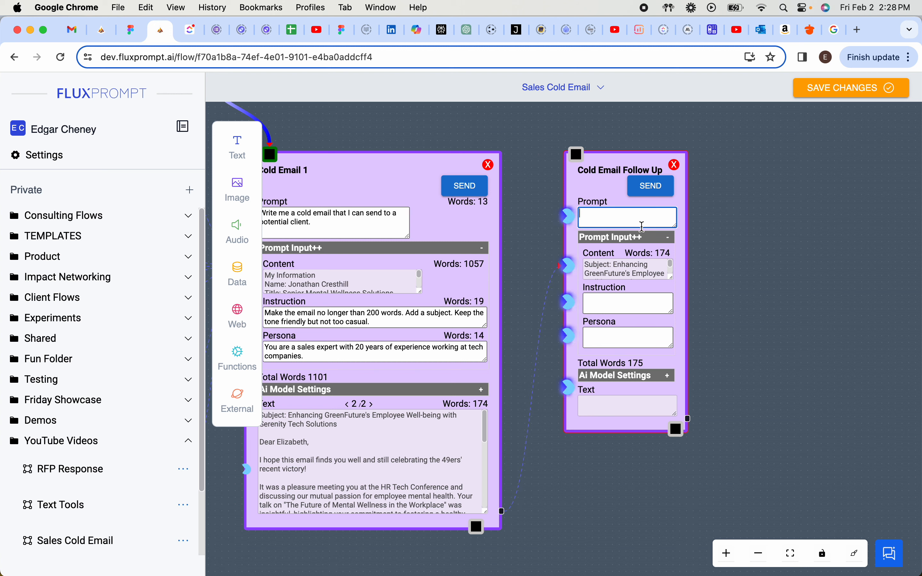
text(C)
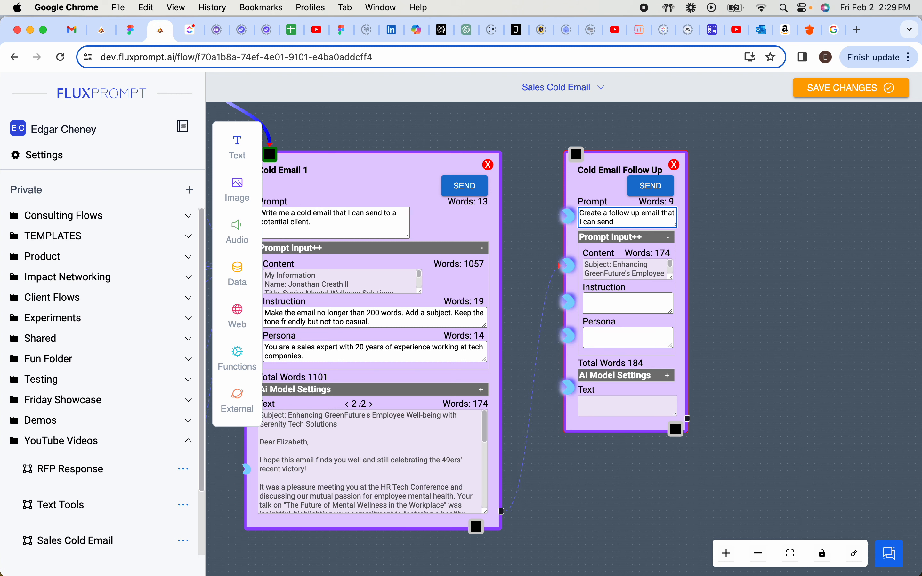
text(3)
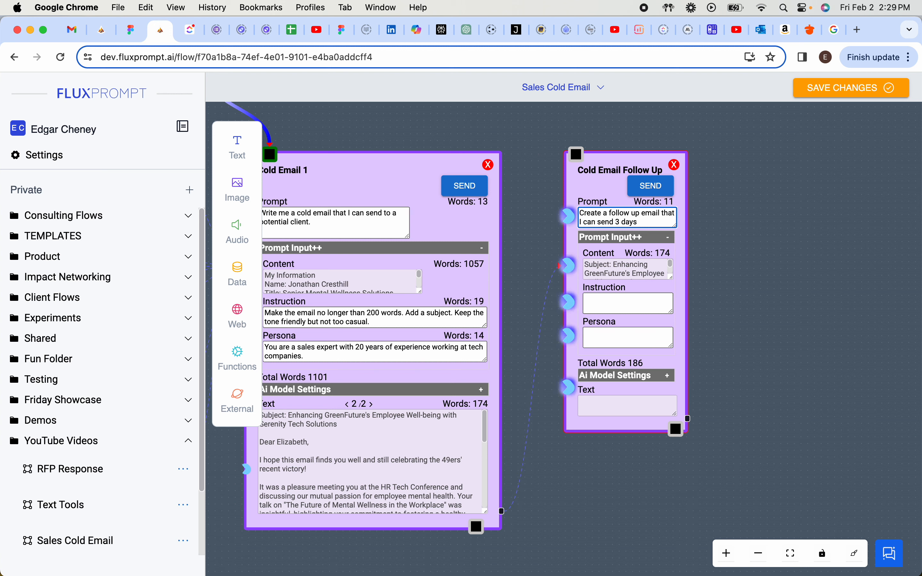
key(BackSpace)
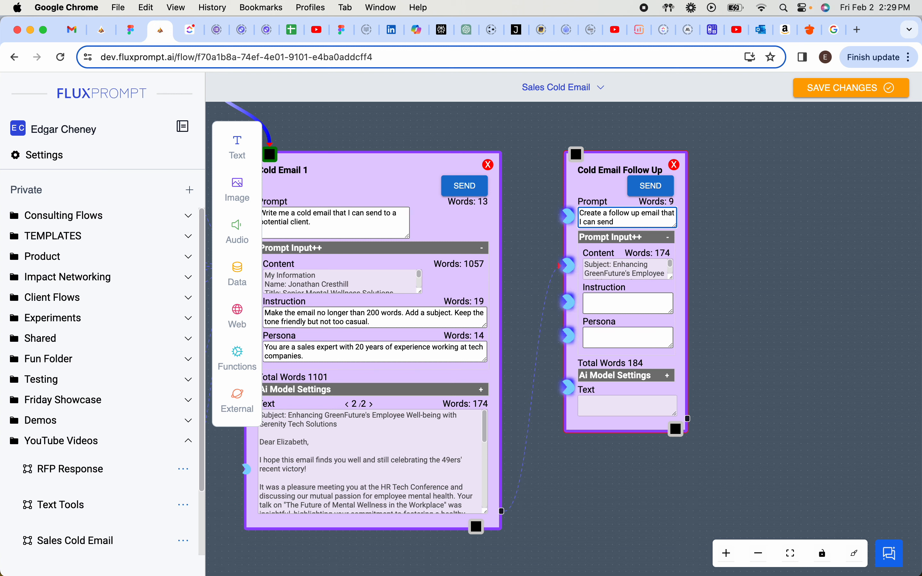
text(if I haven't)
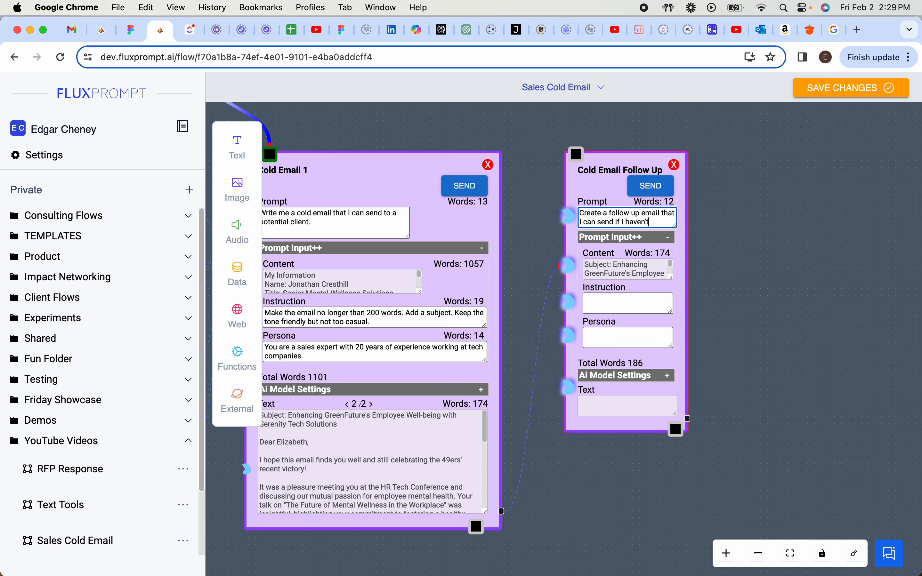
text(rom the potential)
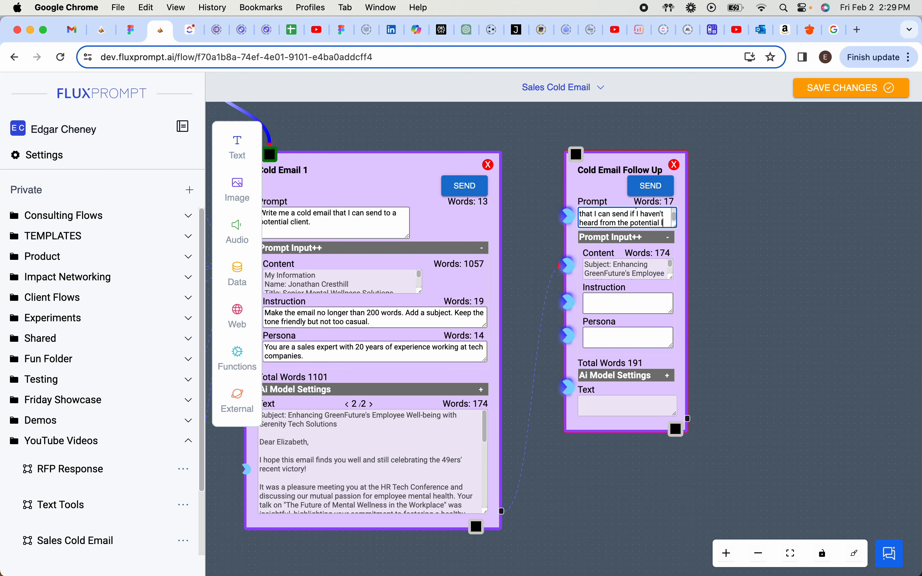
text( client)
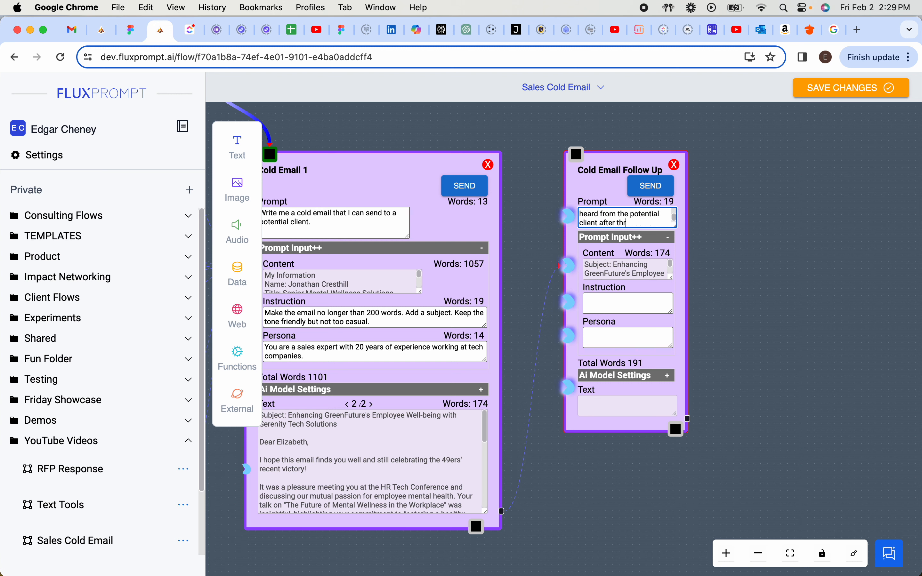
text( after three days.)
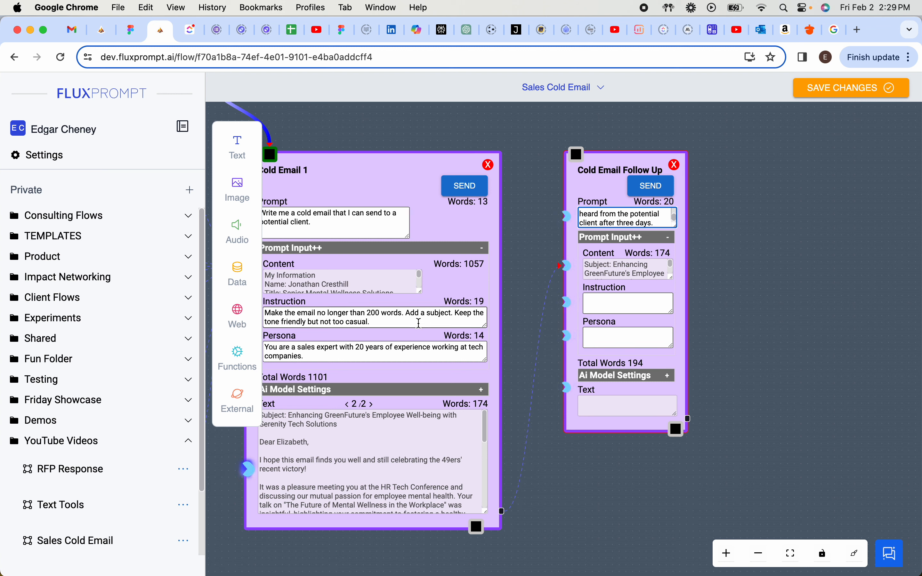
Copy Cold Email 1's Instruction text into the Instruction field of Cold Email Follow Up
click(419, 323)
key(super+a)
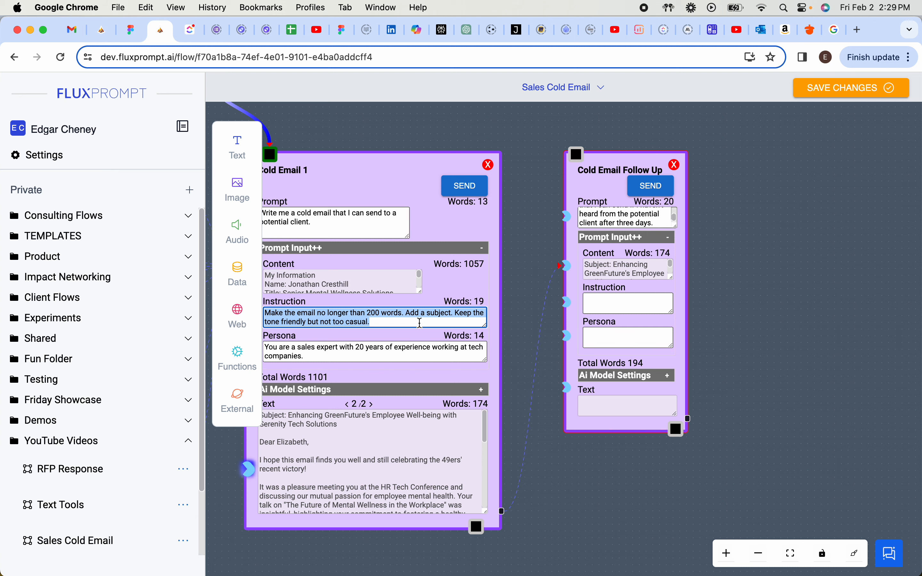
key(super+c)
click(620, 305)
key(super+v)
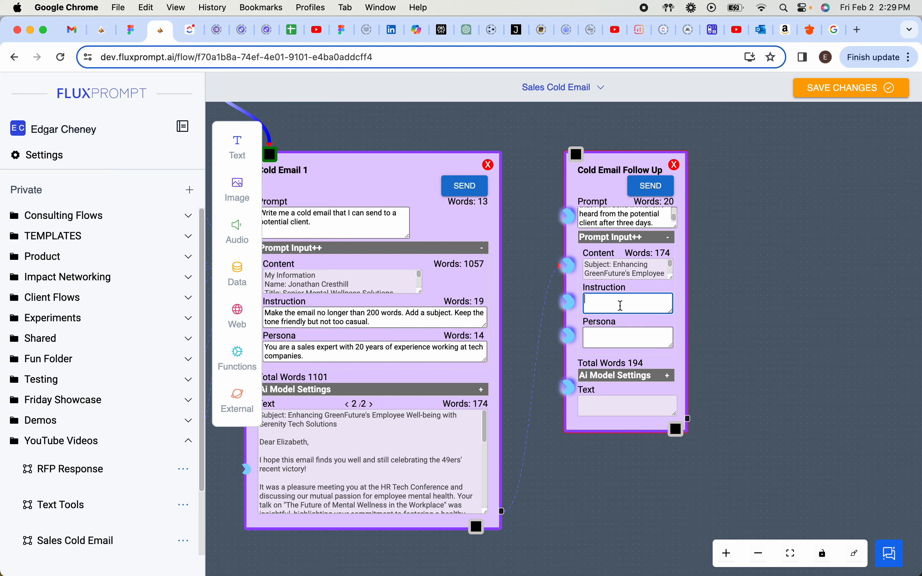
Copy Cold Email 1's Persona text into Cold Email Follow Up's Persona field and generate the follow-up email
click(449, 357)
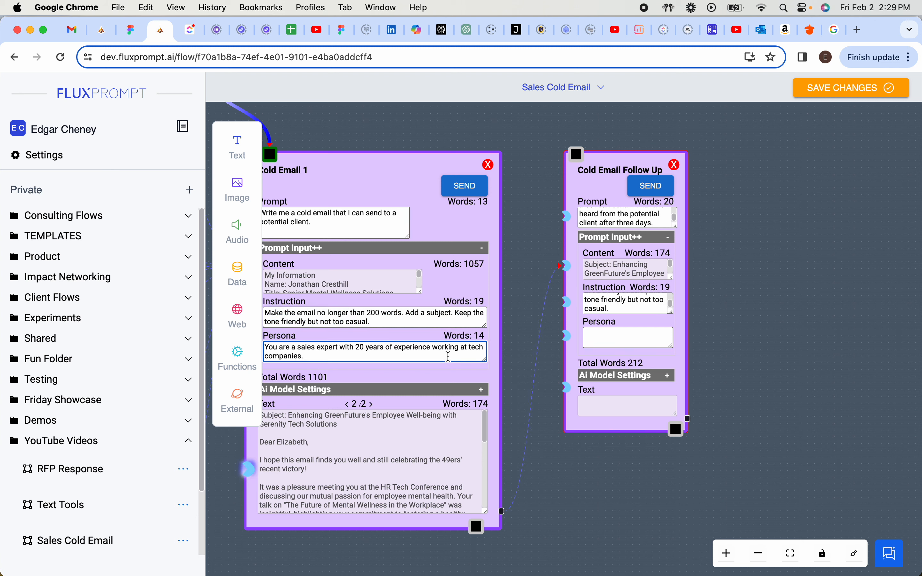
key(super+a)
key(super+c)
click(607, 340)
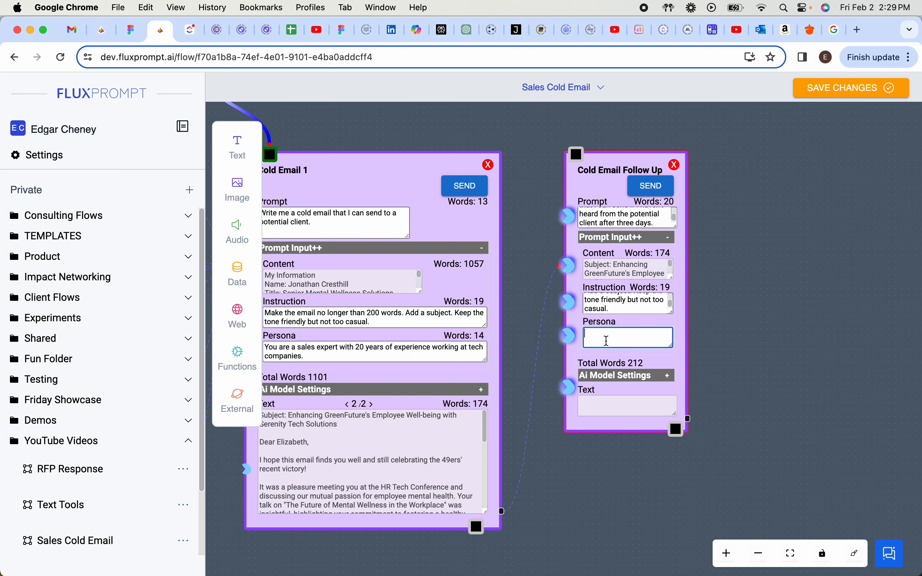
key(super+v)
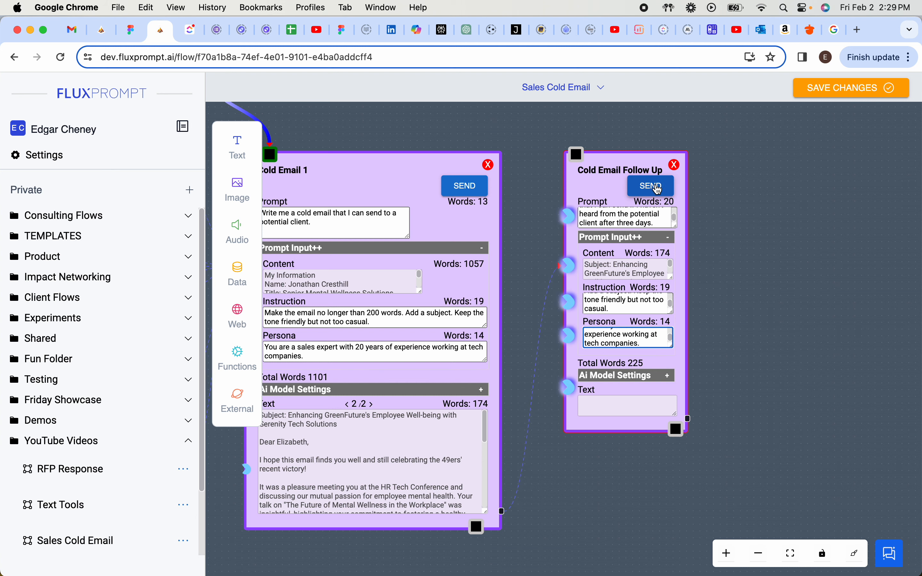
click(659, 188)
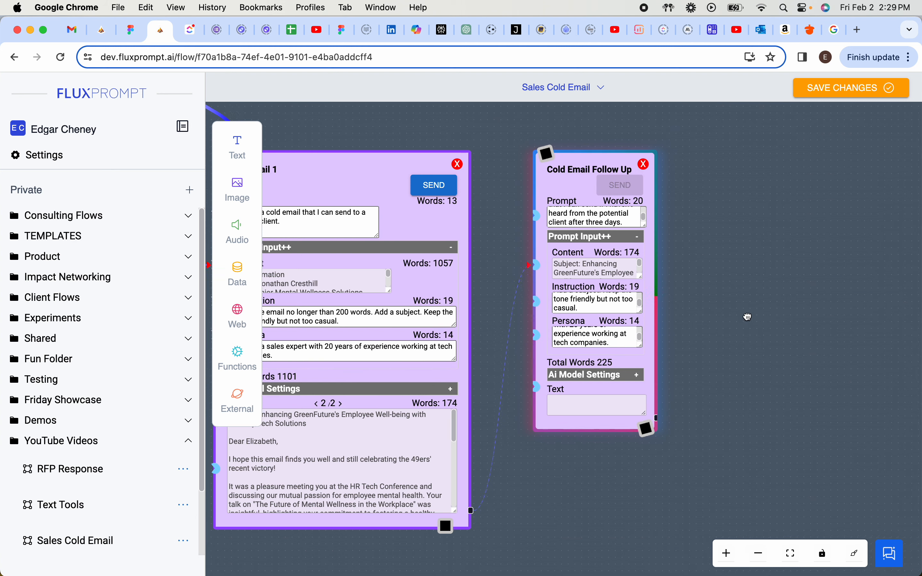
Add a Text Generator node beside and level with Cold Email Follow Up, and name it "Final Cold Email"
click(238, 147)
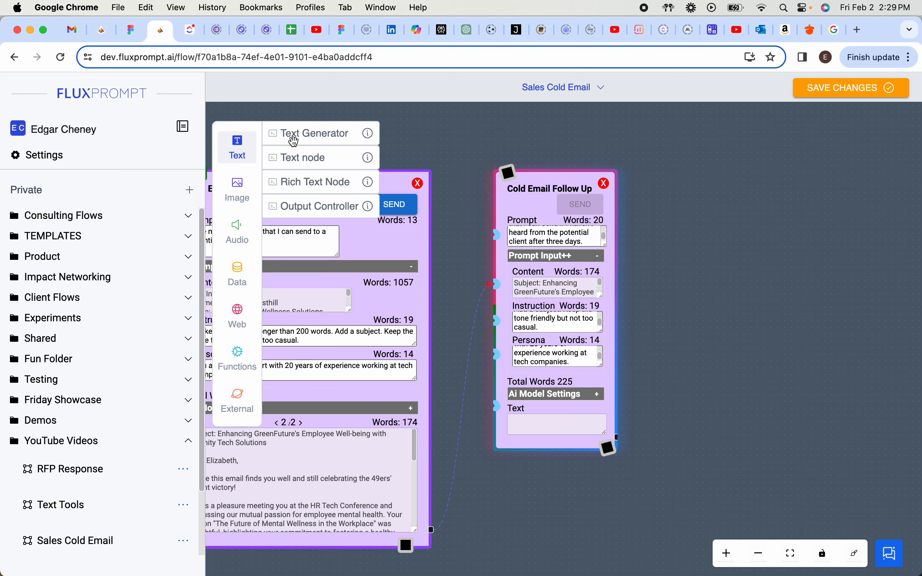
drag(289, 134, 707, 198)
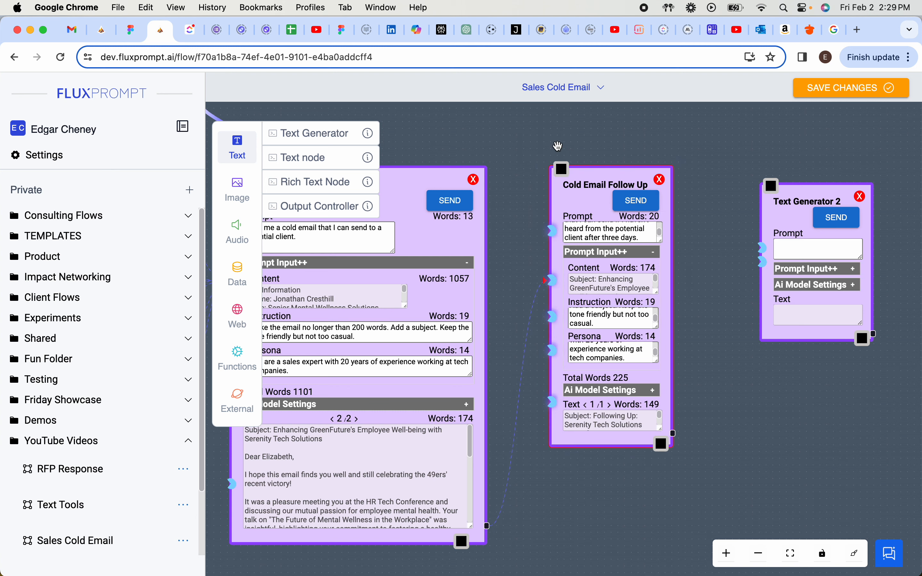
drag(721, 153, 709, 154)
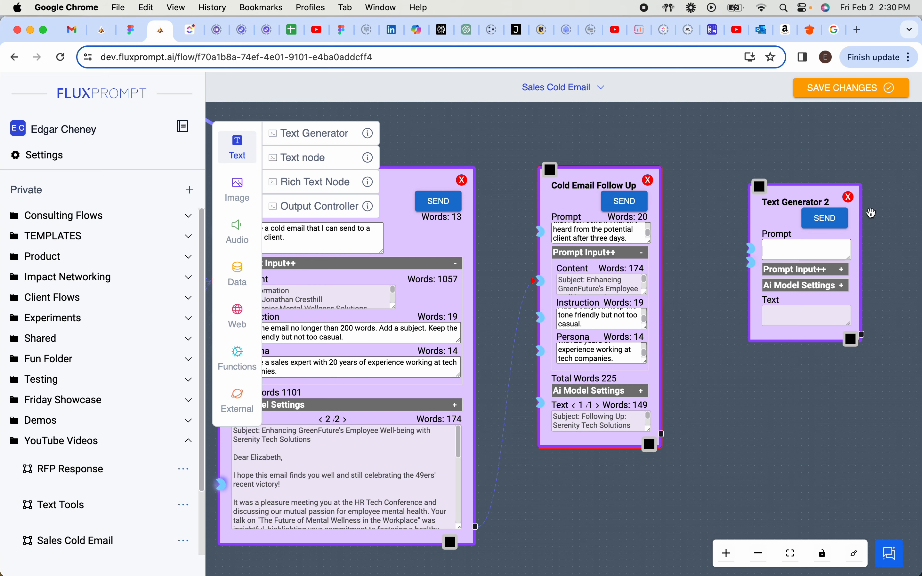
drag(718, 190, 599, 185)
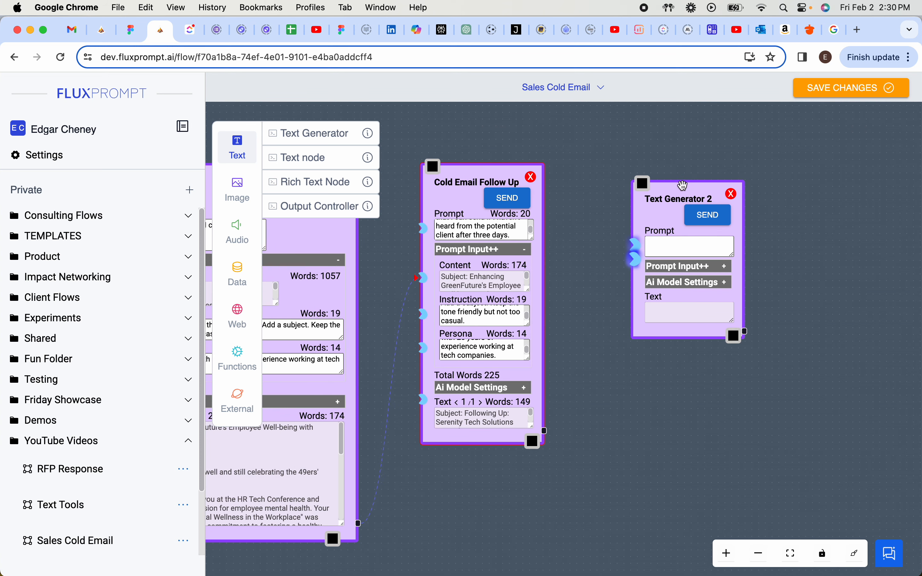
drag(680, 191, 654, 173)
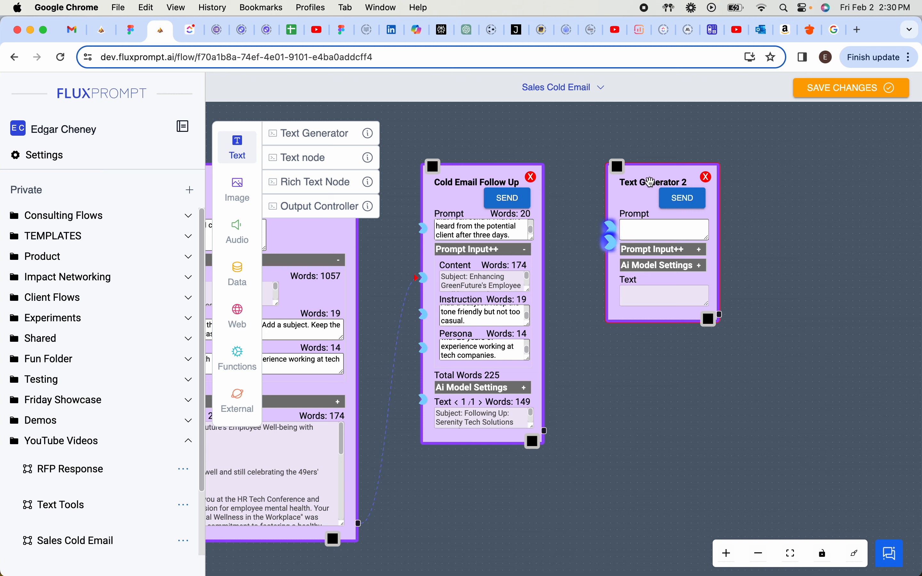
double_click(651, 182)
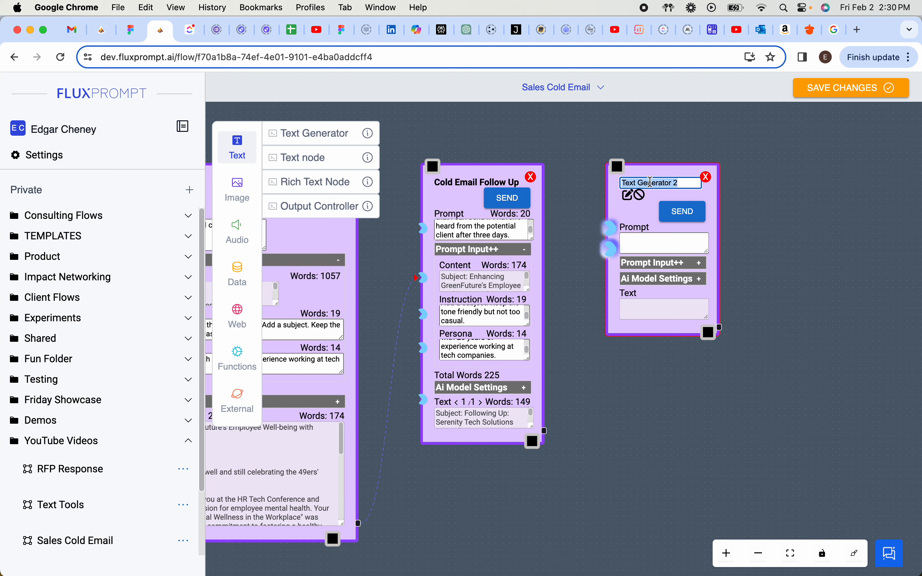
text(Cold Email)
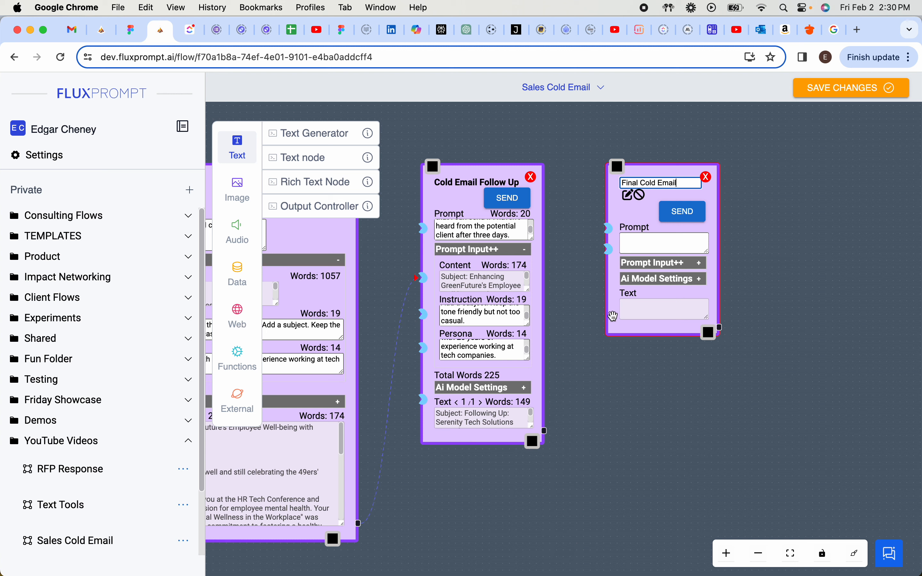
Expand Prompt Input++ on Final Cold Email and connect Cold Email Follow Up's output to its Content input
click(644, 265)
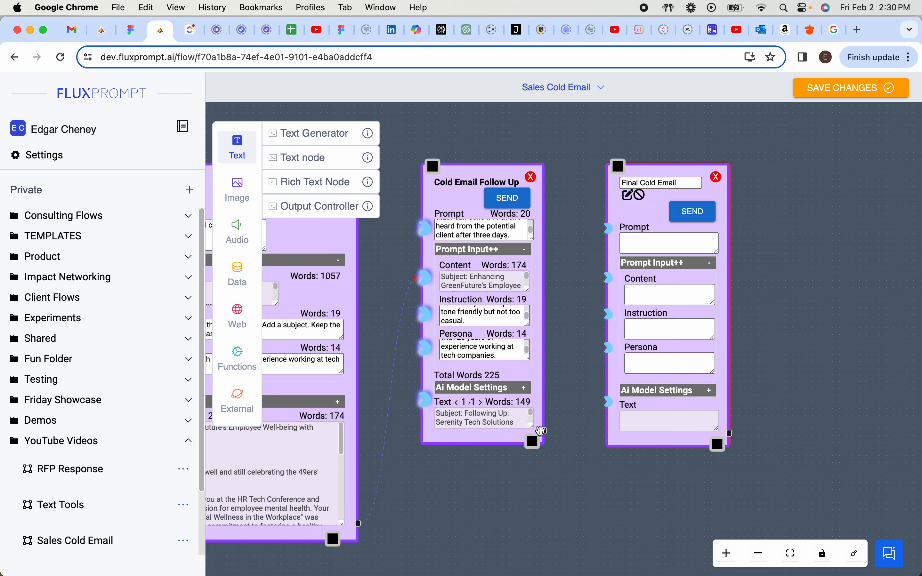
drag(545, 431, 608, 278)
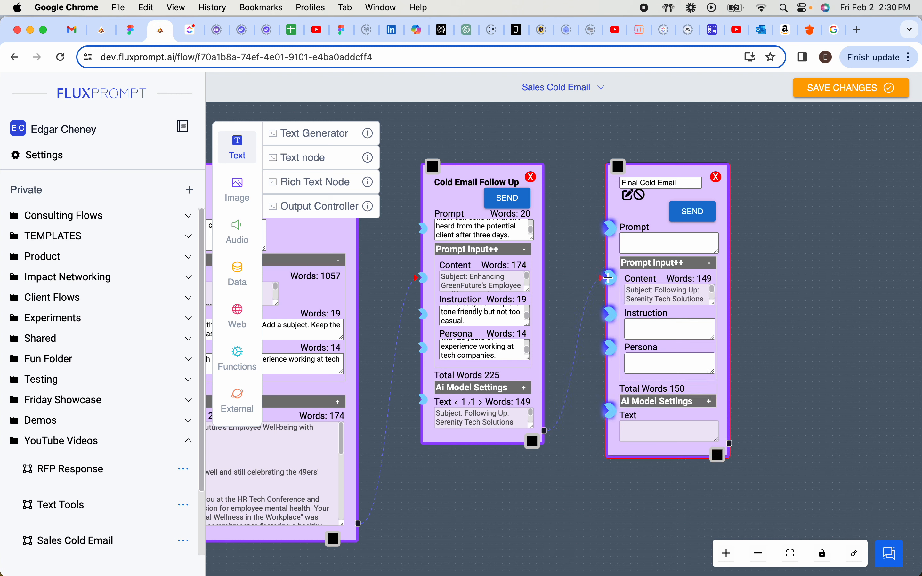
Set Final Cold Email's Prompt to "Write a final email that I can send a potential client after I have not heard from them."
click(647, 240)
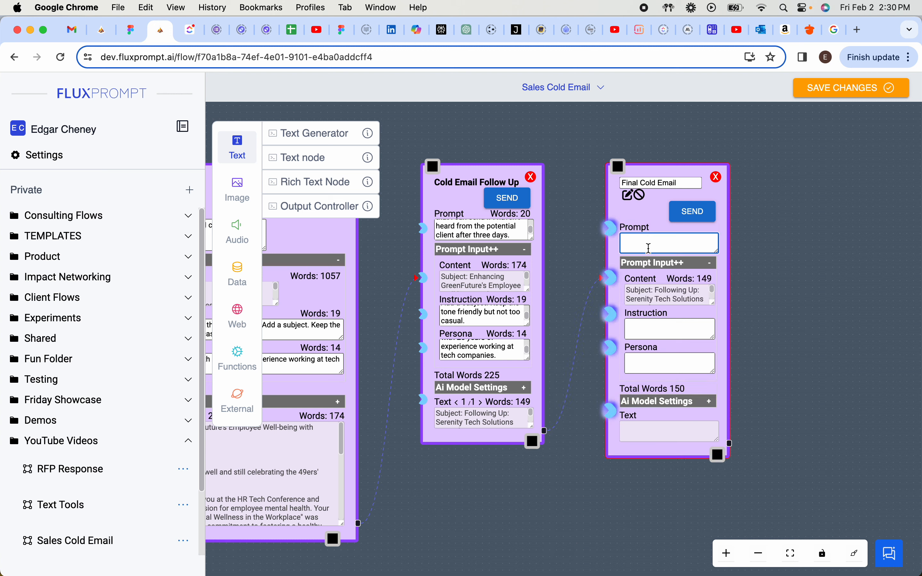
text(W)
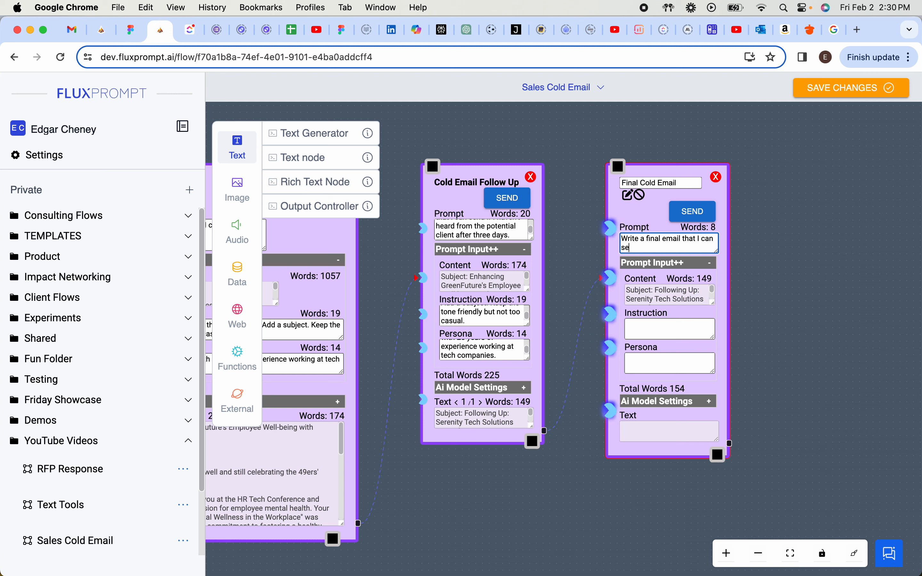
text(potential client aft)
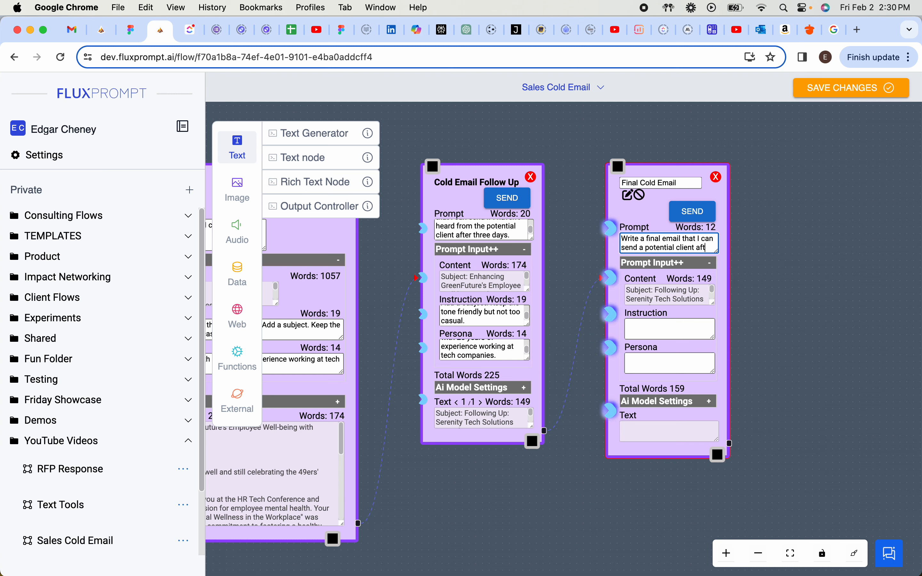
text(have)
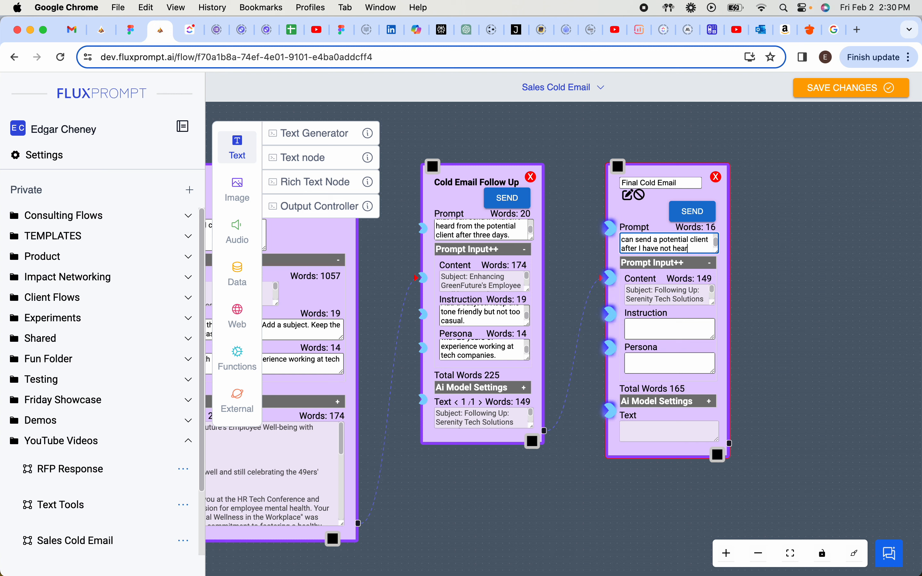
text( not he)
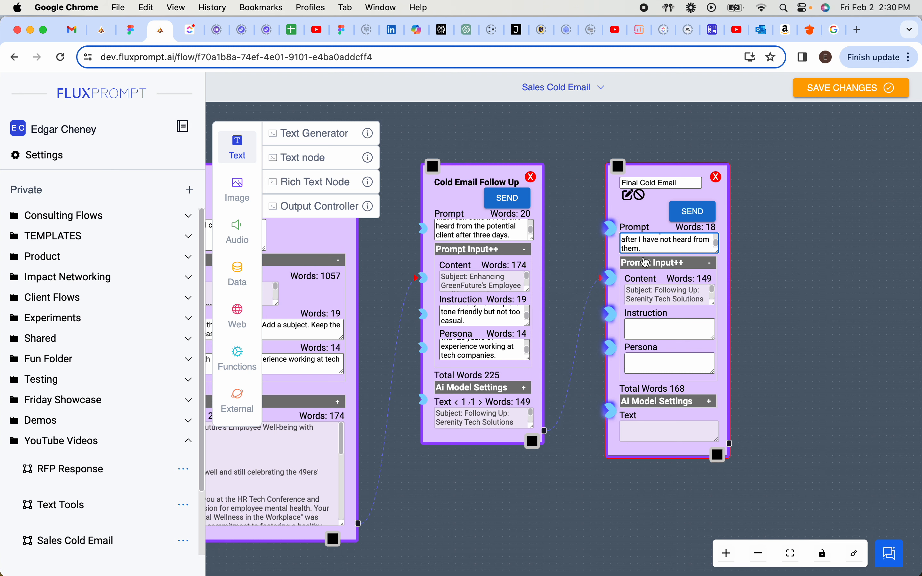
Connect both Cold Email 1's and Cold Email Follow Up's outputs to Final Cold Email's Content input, and close the node's name editing
drag(557, 492, 708, 441)
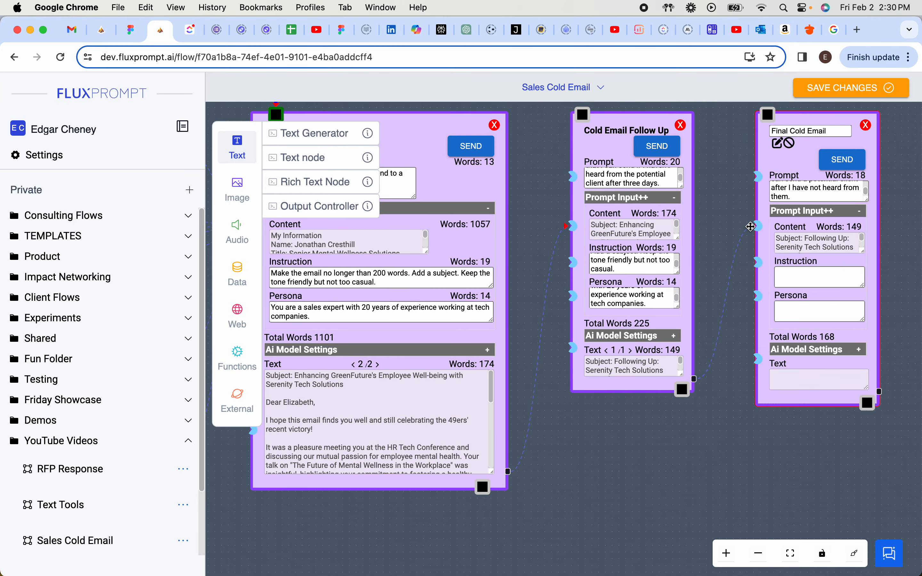
drag(576, 490, 605, 481)
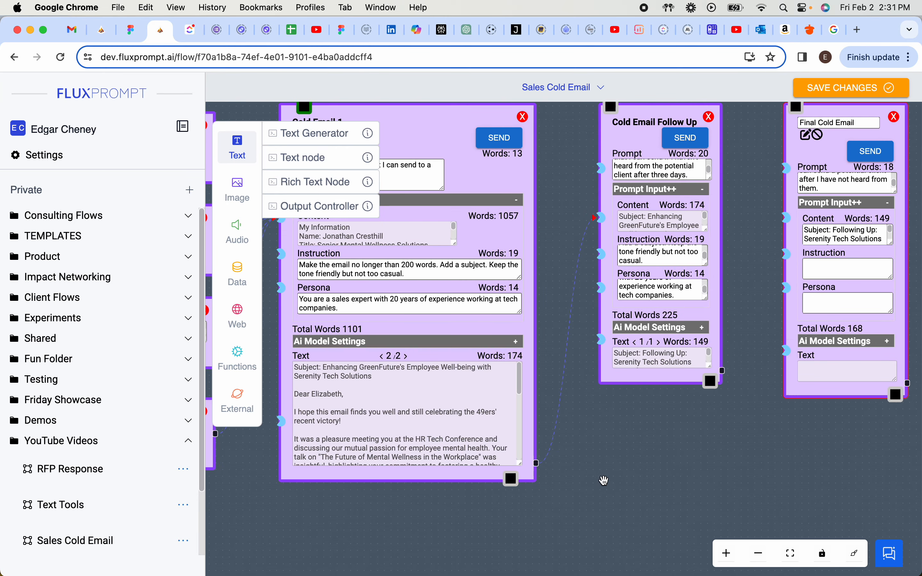
drag(537, 463, 787, 218)
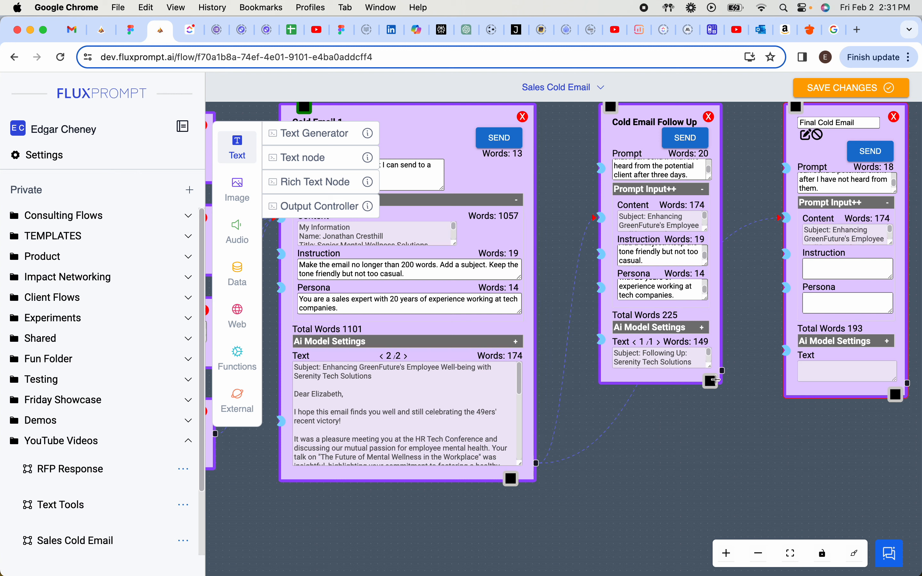
drag(723, 370, 788, 220)
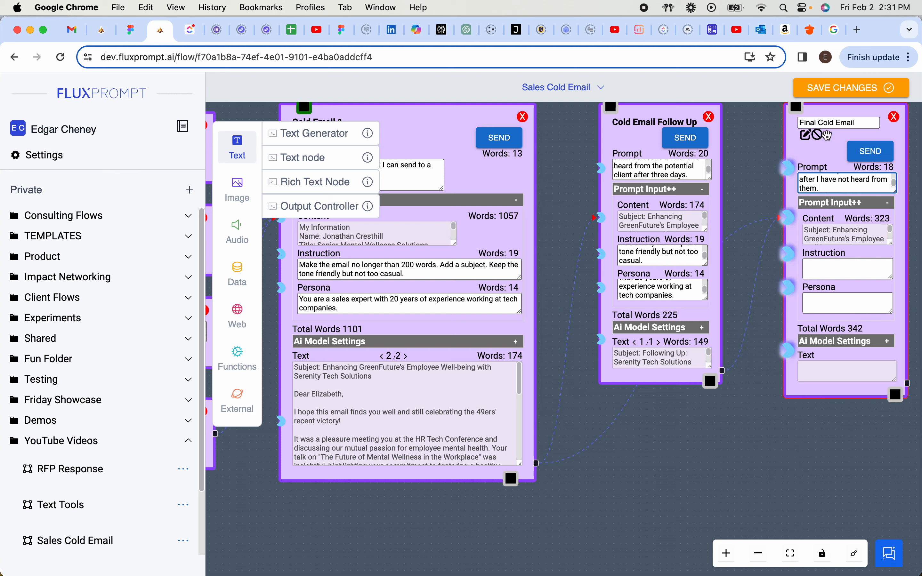
click(825, 135)
Append "I have provided the first two emails for context." to Final Cold Email's Prompt
drag(757, 167, 544, 166)
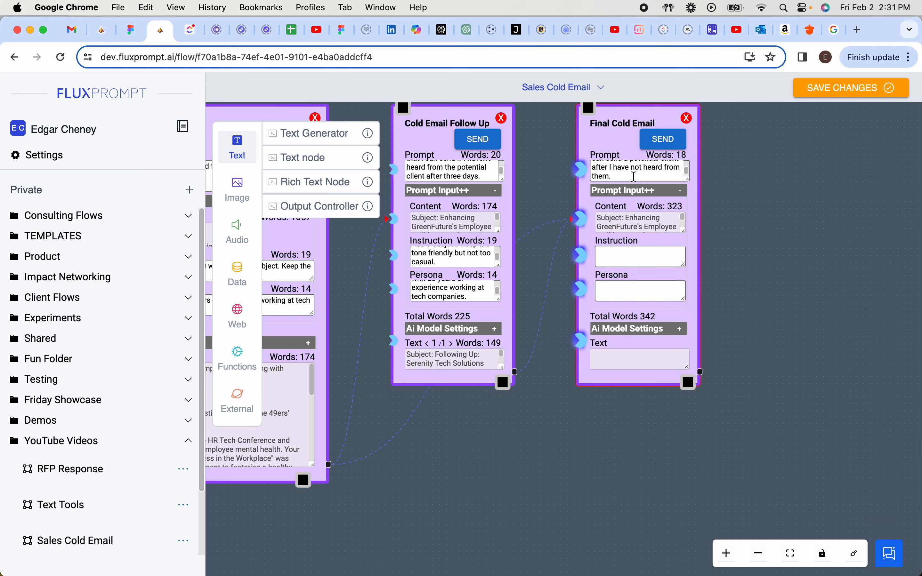
click(634, 177)
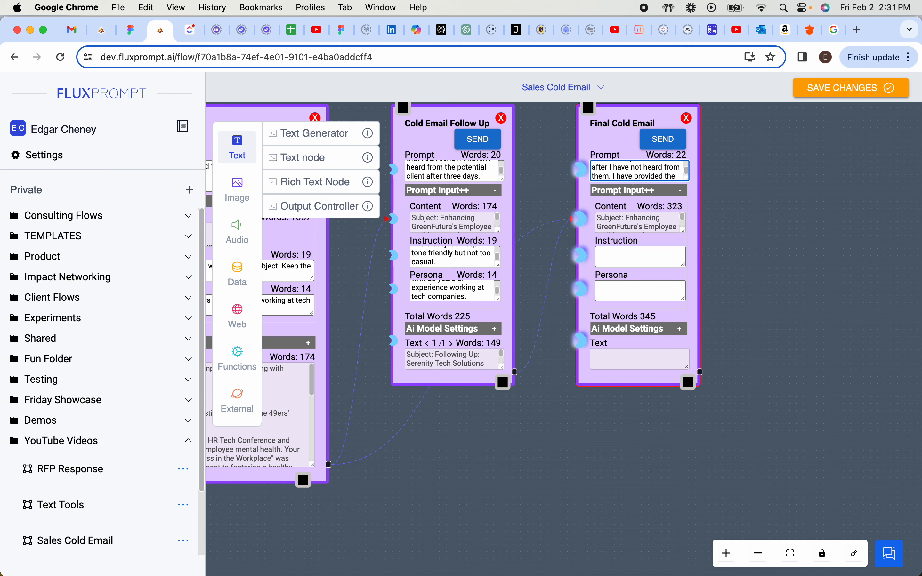
text(irst two emails for cont)
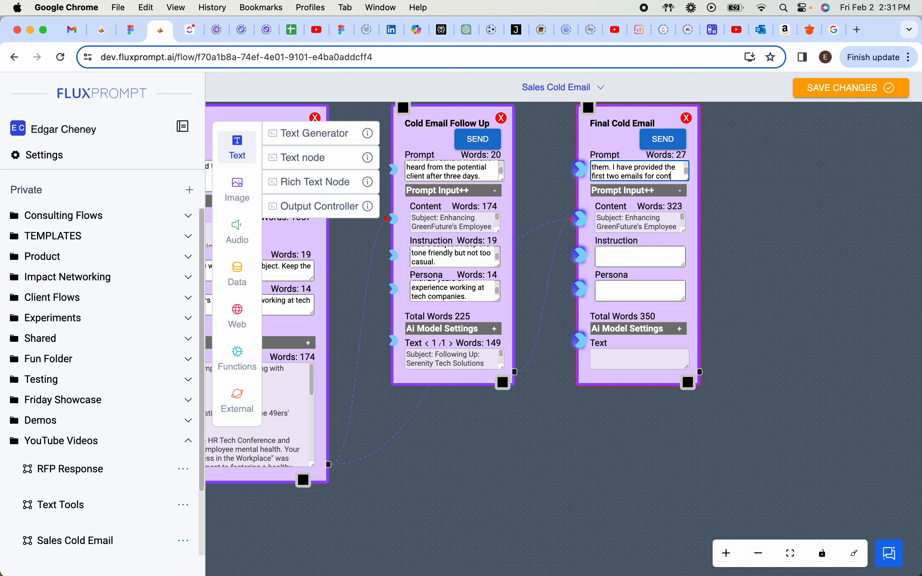
text(.)
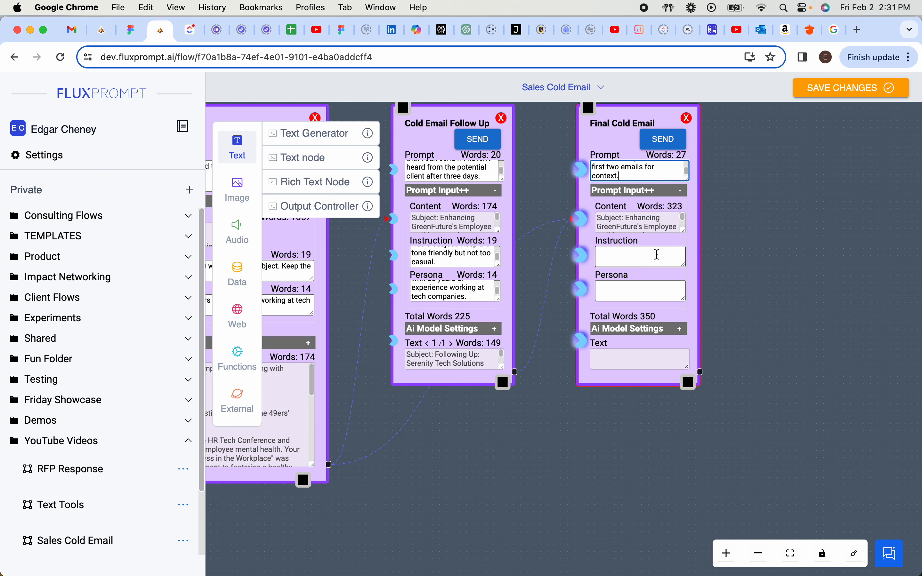
Copy Cold Email Follow Up's Instruction and Persona texts into the matching Final Cold Email fields and generate the final email
click(460, 261)
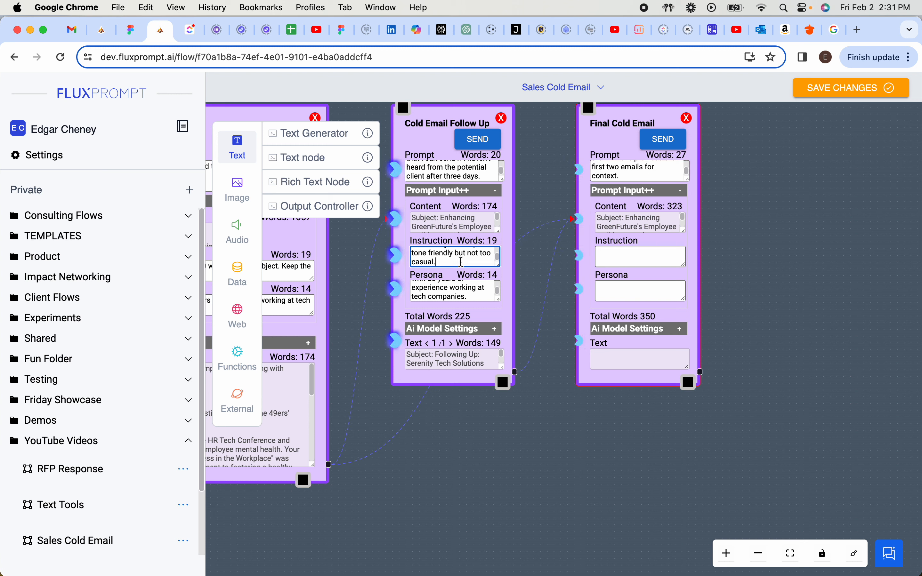
drag(461, 262, 427, 249)
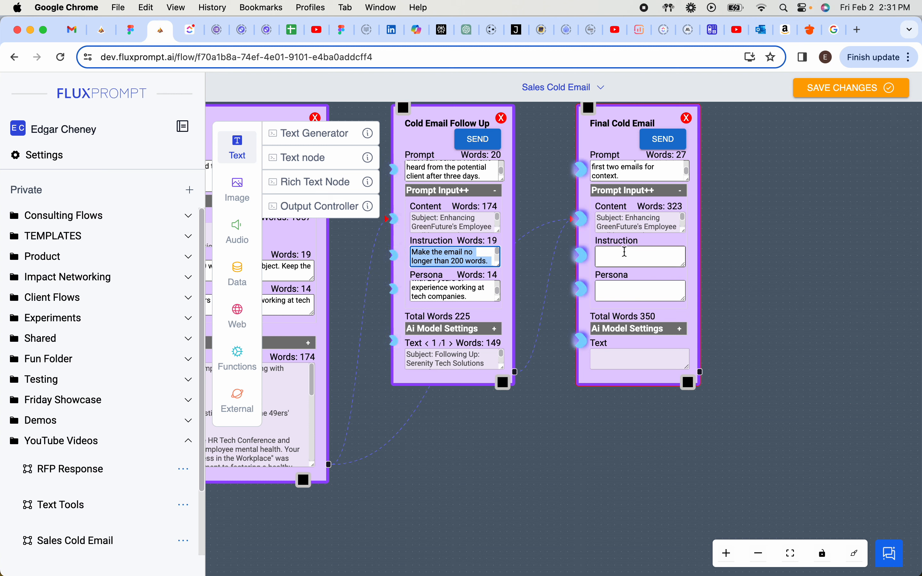
click(477, 299)
drag(478, 300, 409, 285)
key(super+c)
click(625, 292)
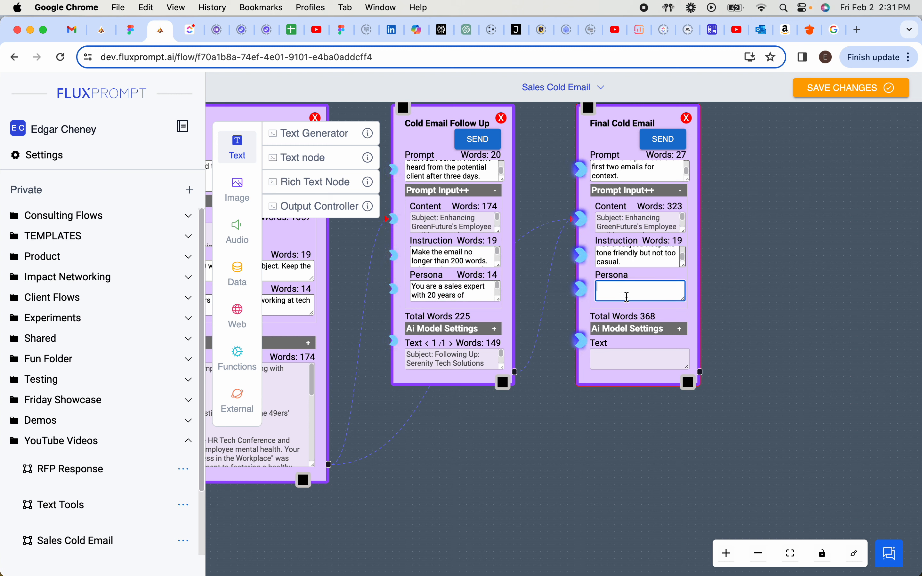
key(super+v)
click(664, 140)
Lengthen Cold Email 1's Text output box to show more of the generated email
drag(530, 396, 668, 426)
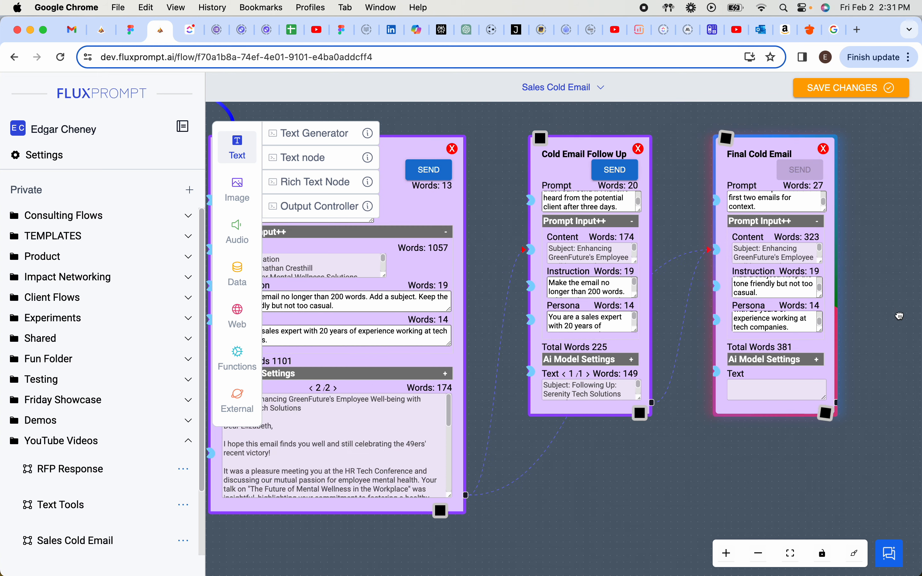
scroll(667, 427, down, 4)
scroll(667, 426, left, 2)
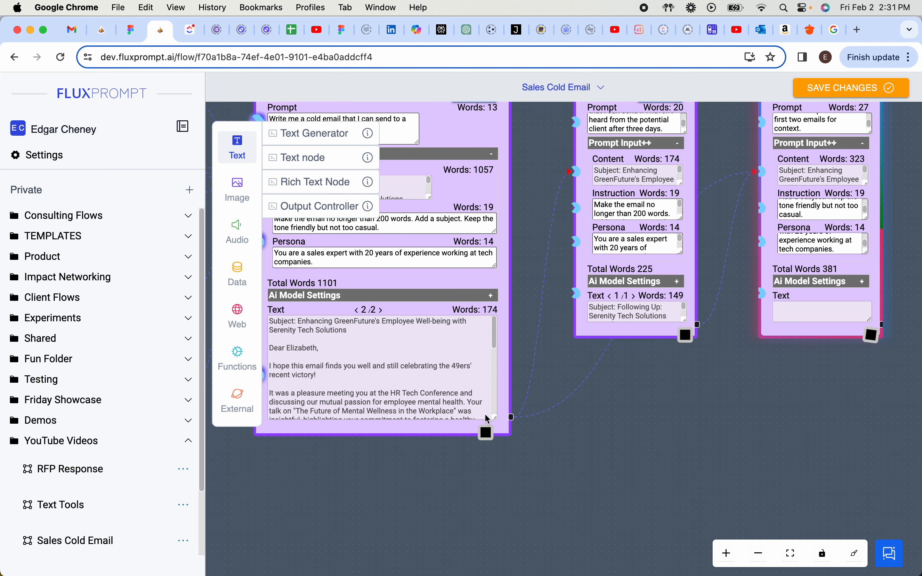
drag(497, 420, 499, 485)
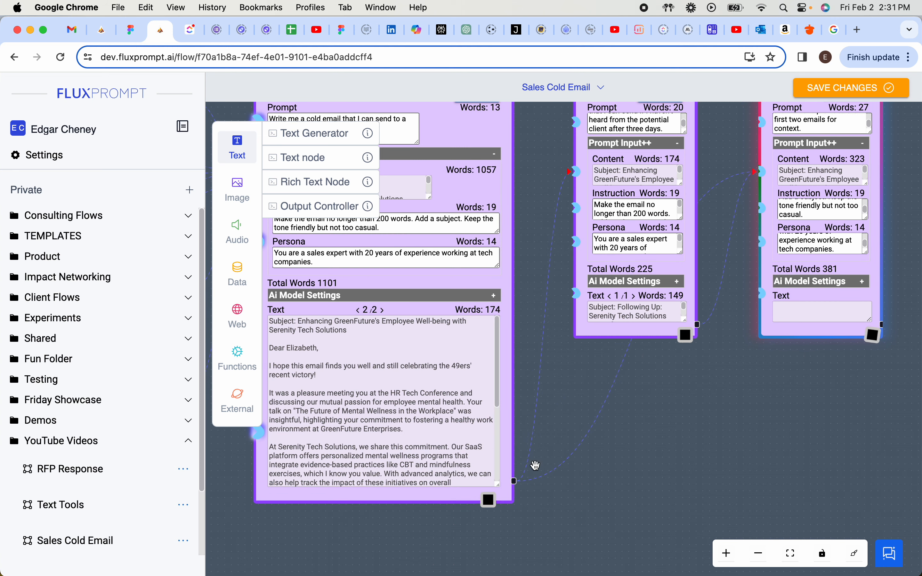
drag(666, 482, 729, 454)
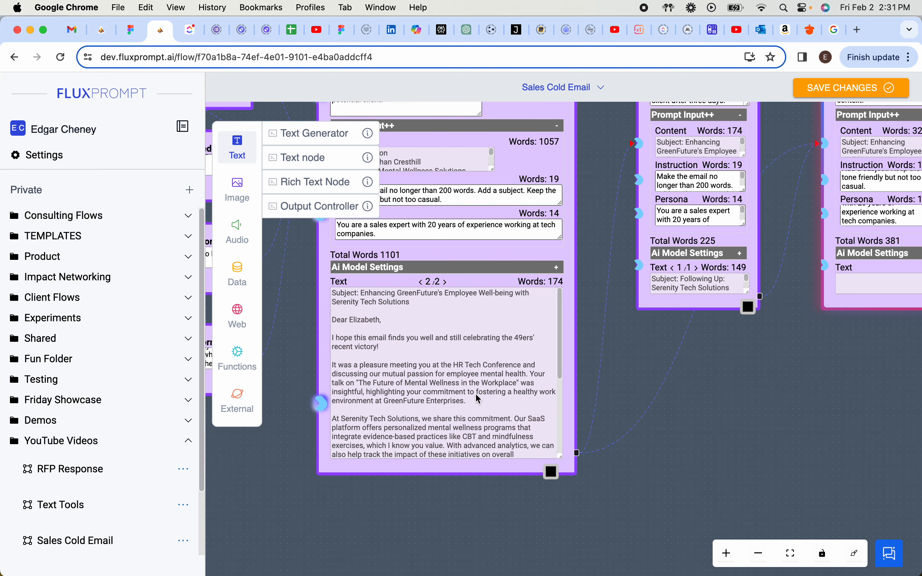
Enlarge the Text output boxes of Cold Email Follow Up and Final Cold Email to show more of each generated email
scroll(480, 398, right, 8)
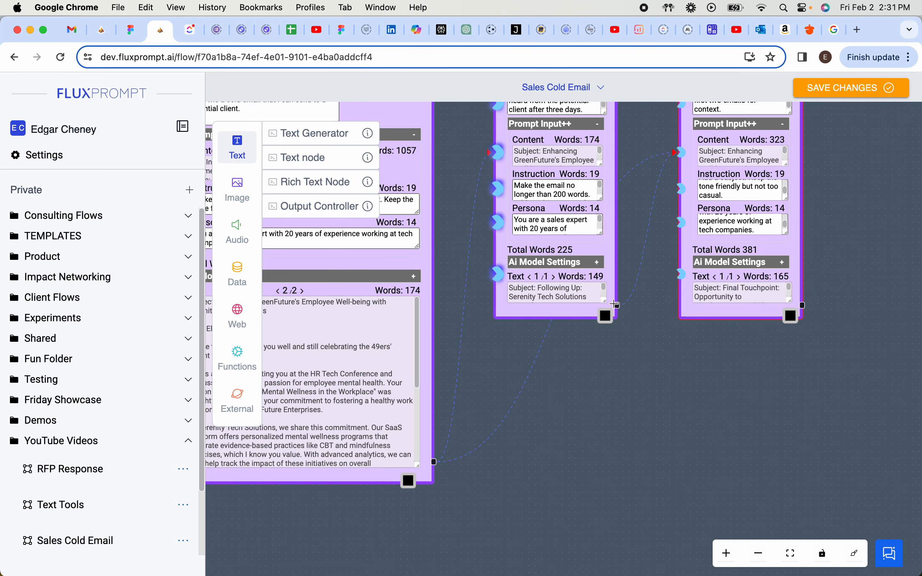
drag(615, 305, 624, 444)
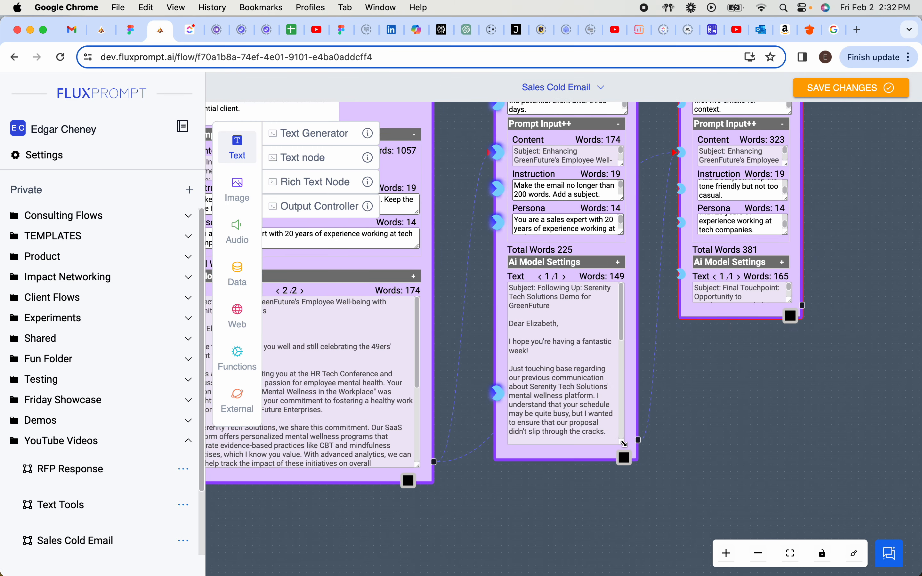
scroll(708, 414, right, 7)
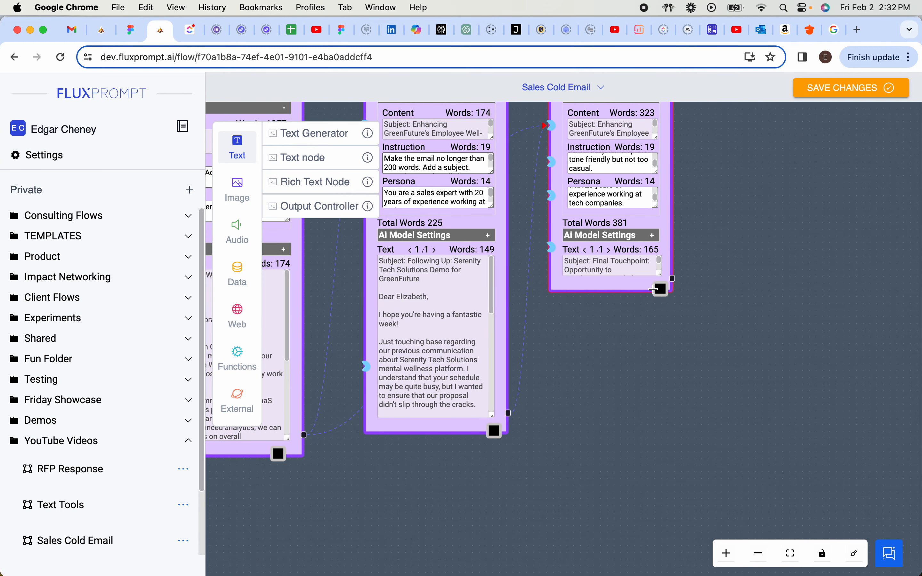
drag(660, 274, 689, 450)
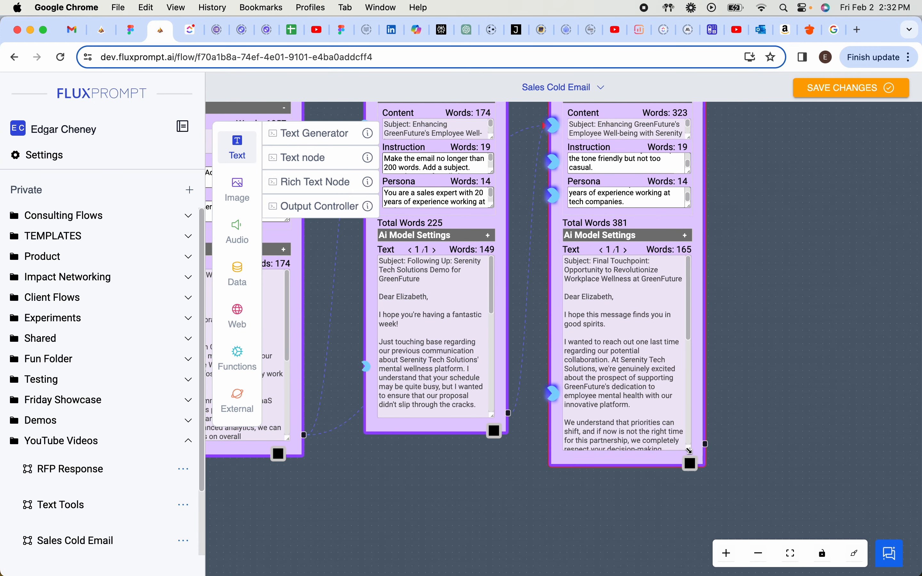
scroll(807, 406, left, 3)
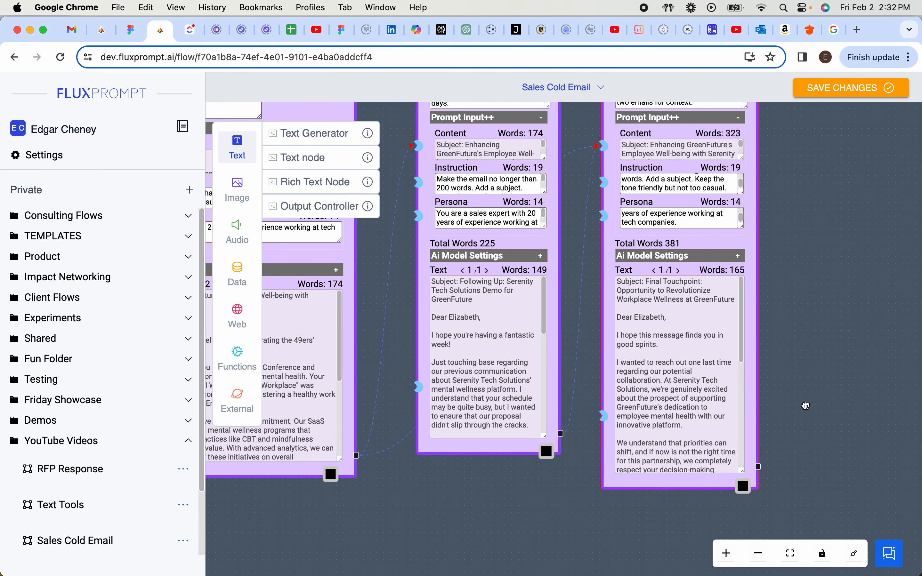
Review the flow from the final email back to Flow Global Node and collapse the list of text nodes
scroll(804, 406, down, 5)
drag(589, 485, 749, 501)
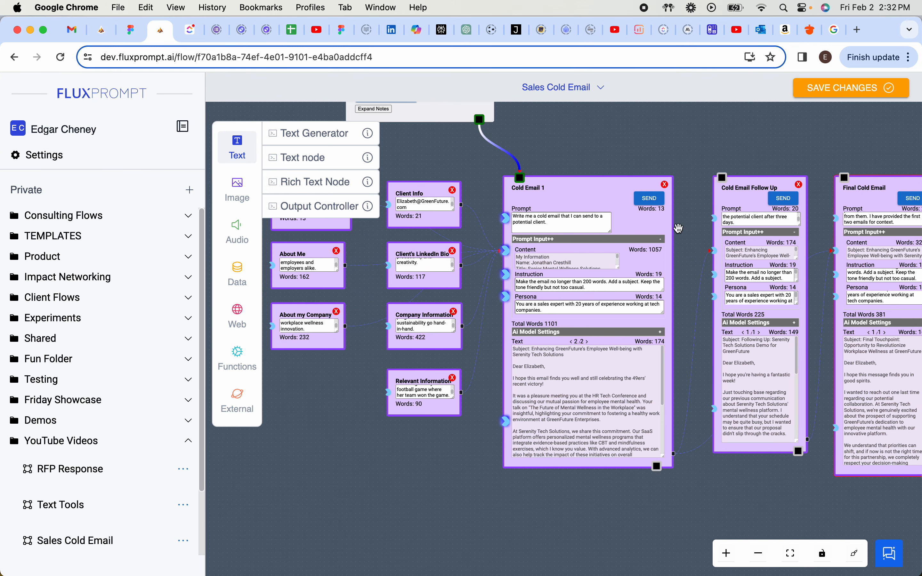
drag(787, 160, 760, 146)
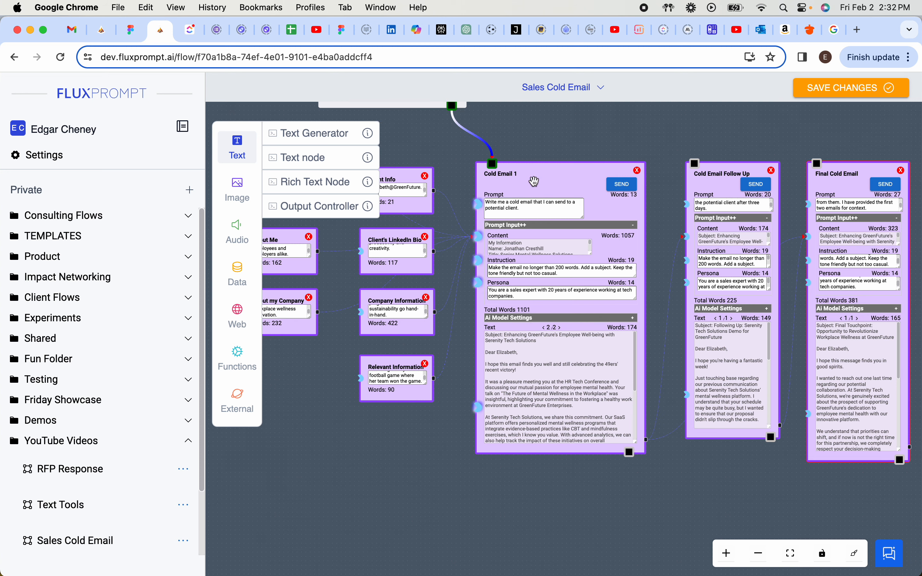
drag(521, 140, 630, 278)
scroll(504, 215, up, 3)
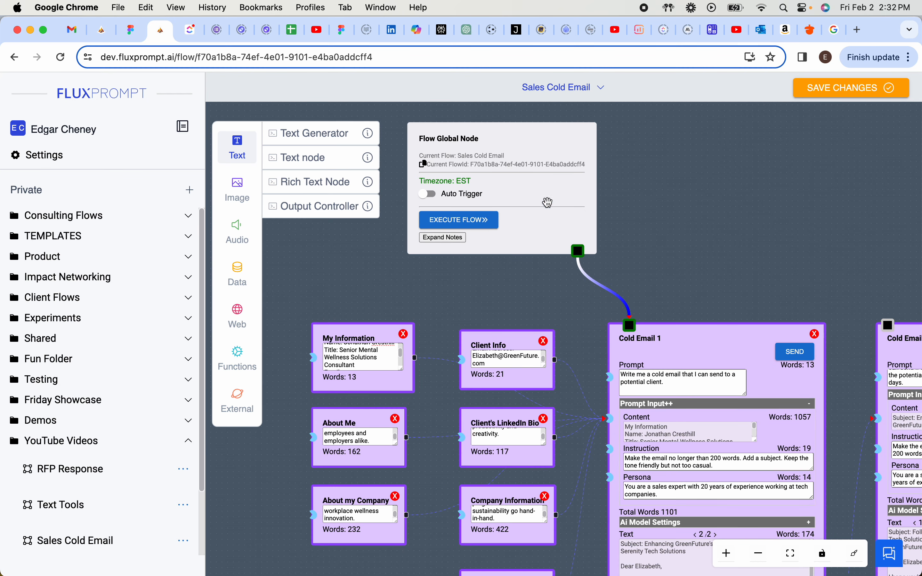
click(239, 143)
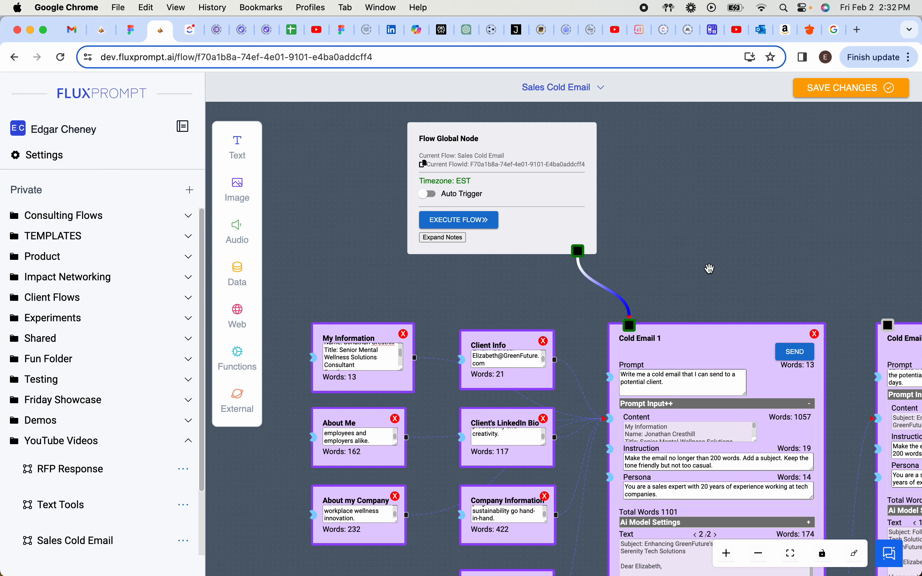
Chain the execution order by linking Cold Email 1's black trigger output to Cold Email Follow Up, and Cold Email Follow Up's to Final Cold Email
drag(711, 269, 657, 242)
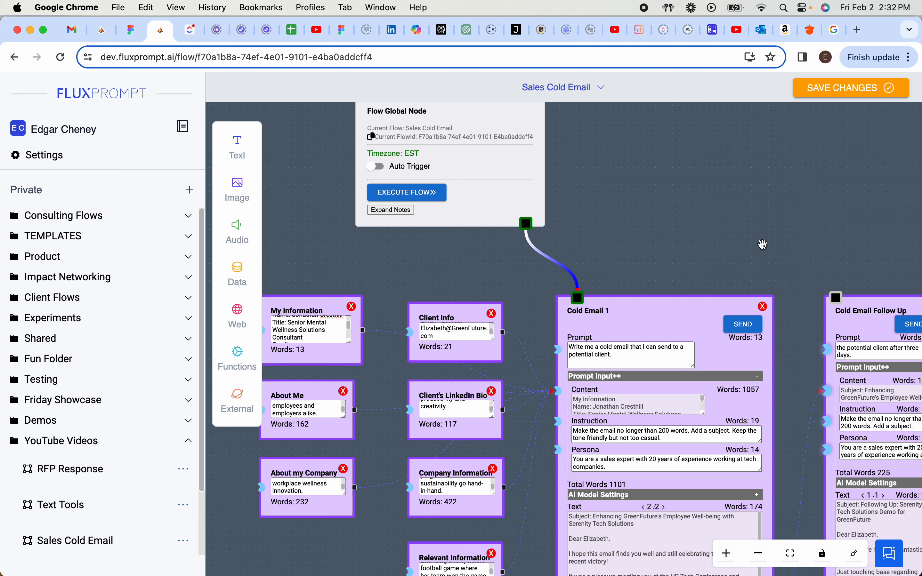
drag(763, 245, 737, 233)
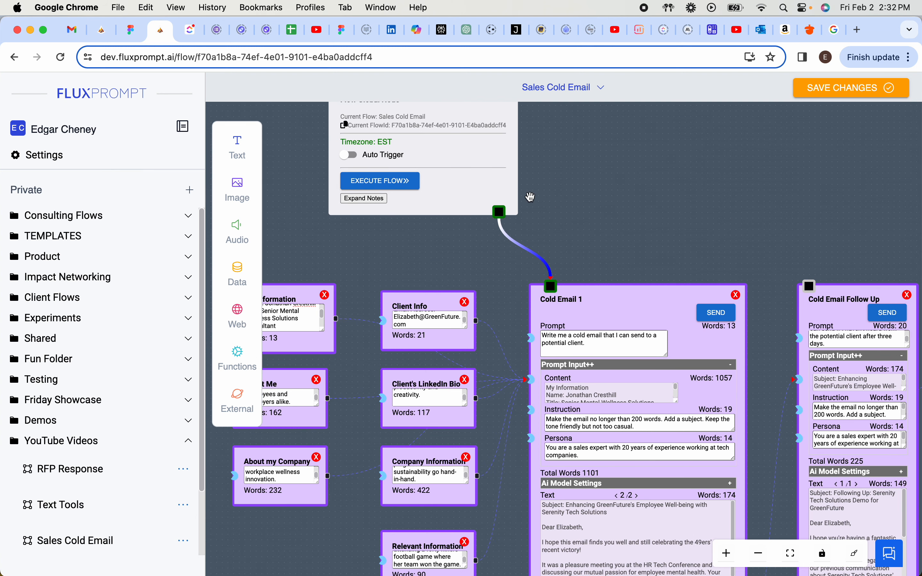
drag(834, 248, 646, 212)
drag(503, 214, 585, 173)
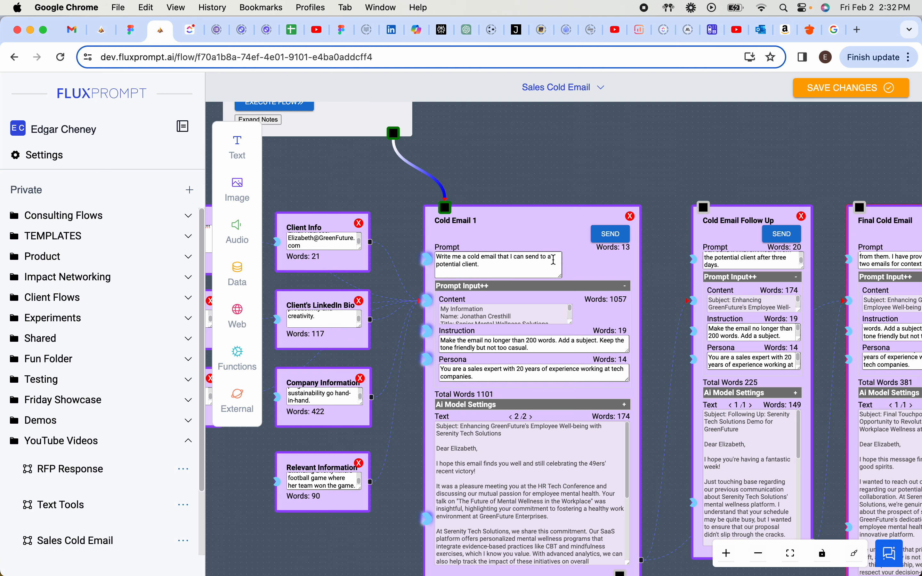
scroll(542, 192, down, 2)
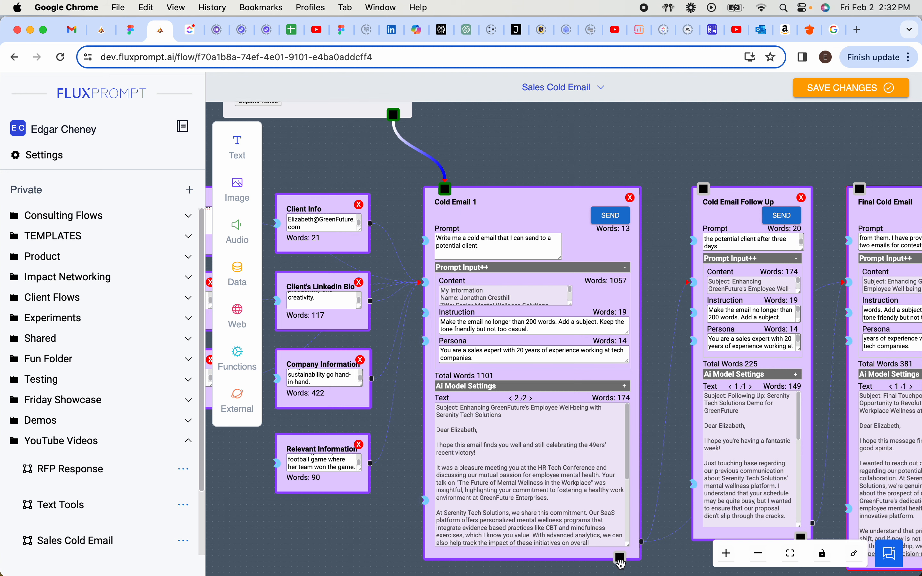
drag(621, 559, 704, 177)
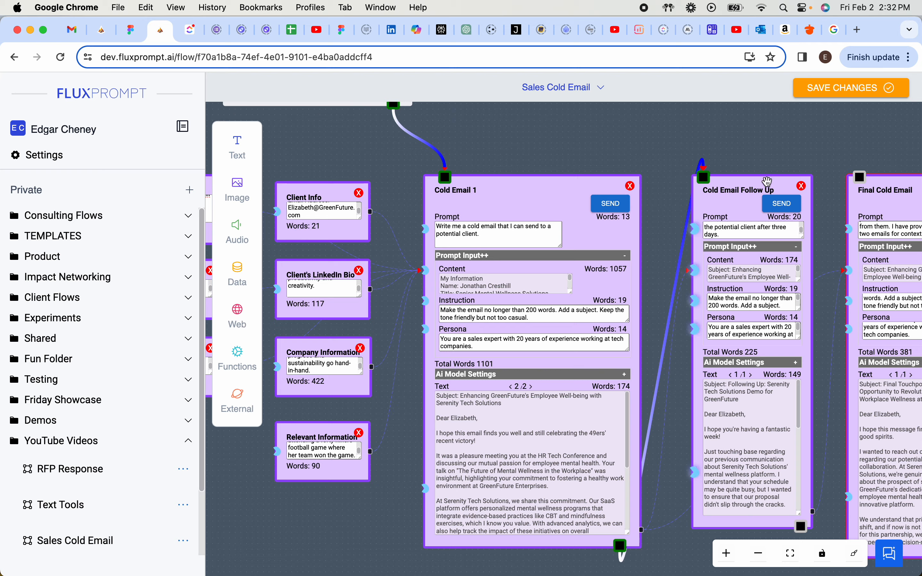
drag(761, 145, 551, 98)
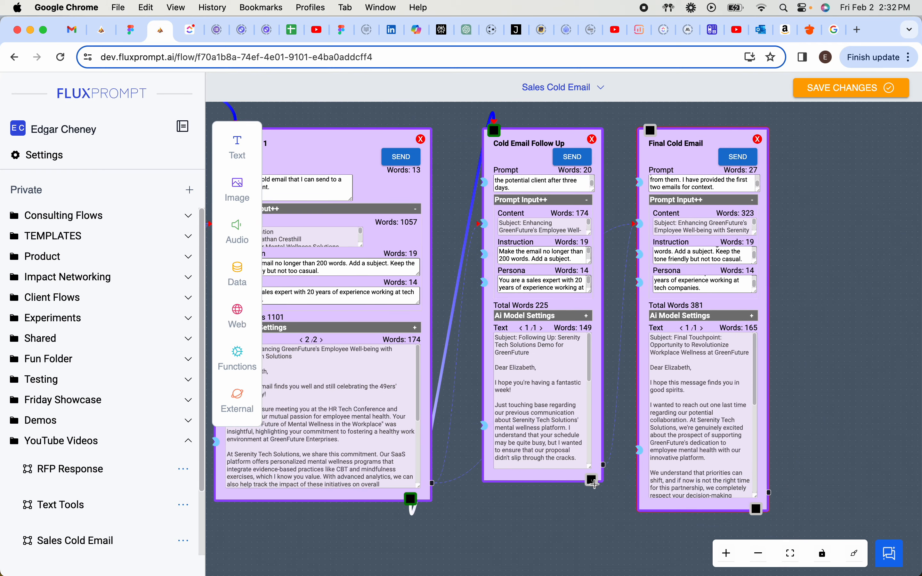
drag(593, 480, 648, 204)
Execute the whole flow from Flow Global Node and follow the run through the three email nodes
scroll(606, 187, left, 8)
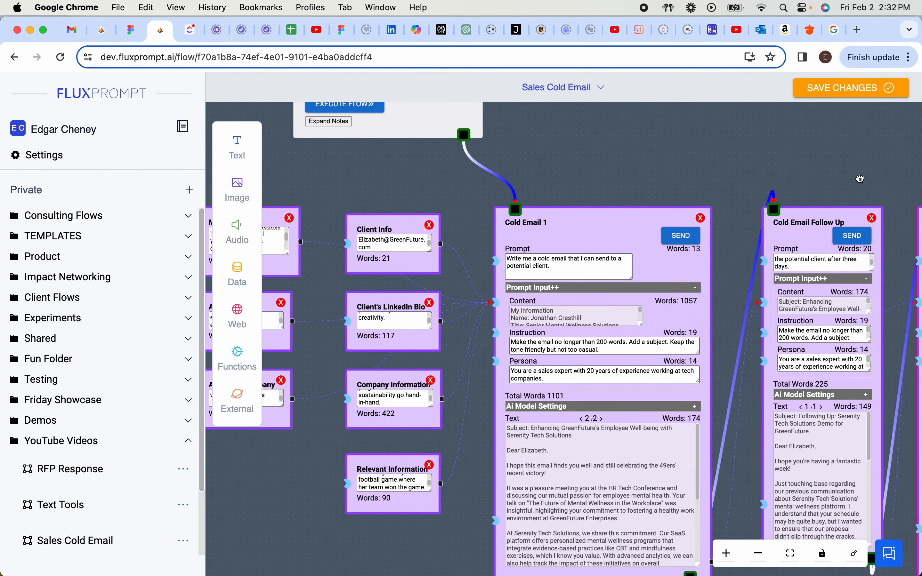
scroll(495, 157, up, 2)
scroll(495, 157, left, 2)
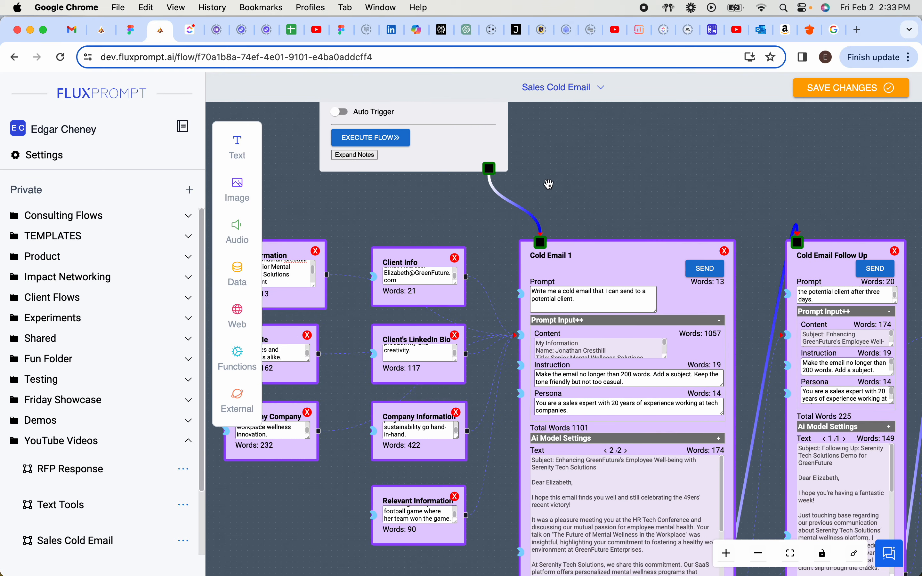
click(393, 141)
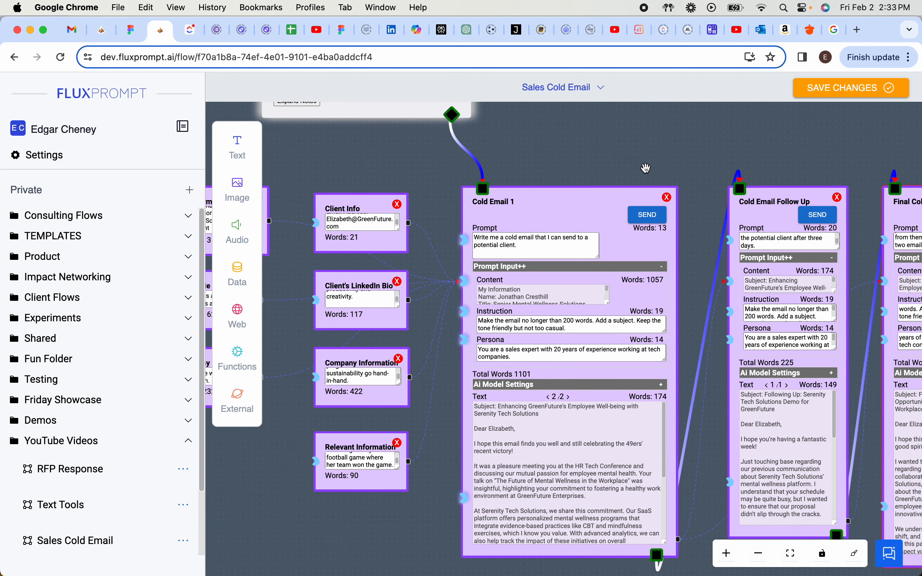
drag(641, 172, 611, 145)
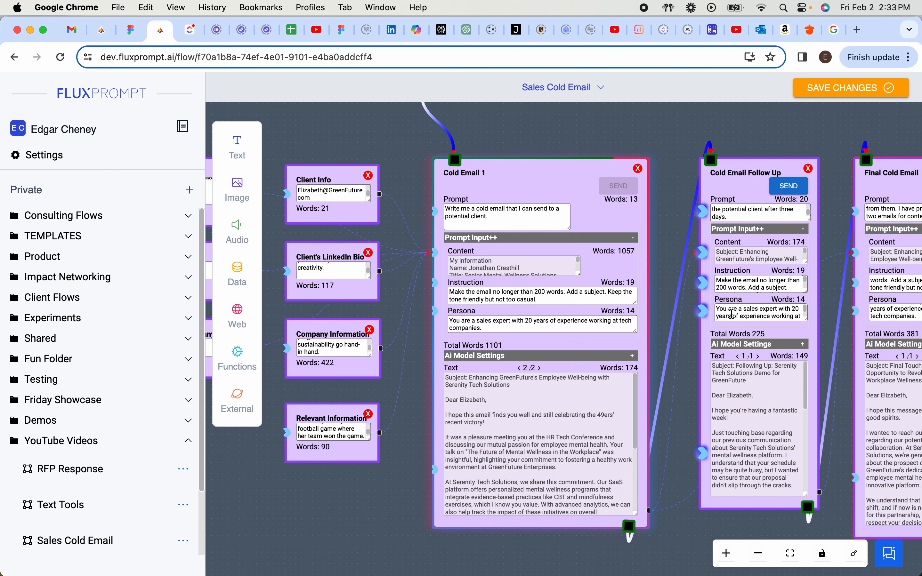
drag(367, 517, 367, 492)
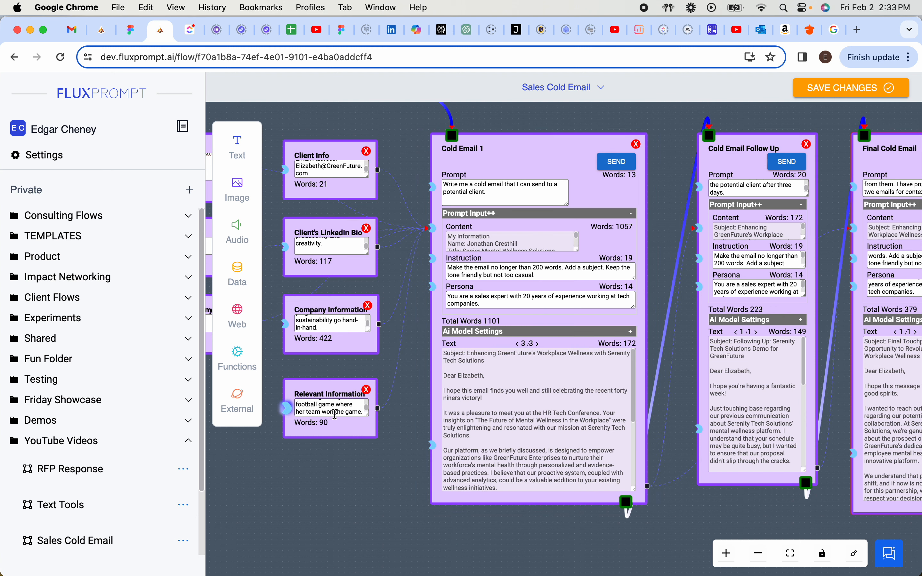
drag(531, 541, 382, 533)
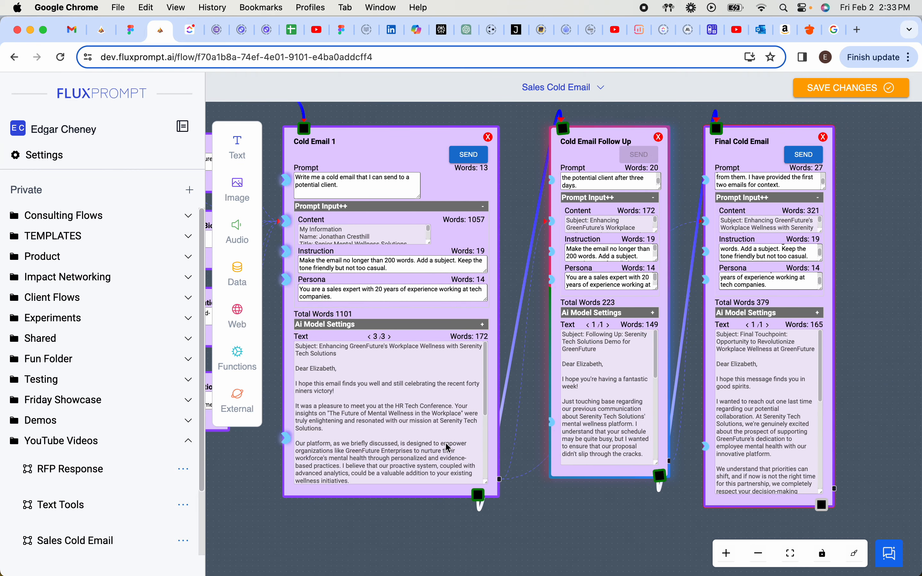
scroll(792, 442, right, 5)
drag(791, 443, 782, 441)
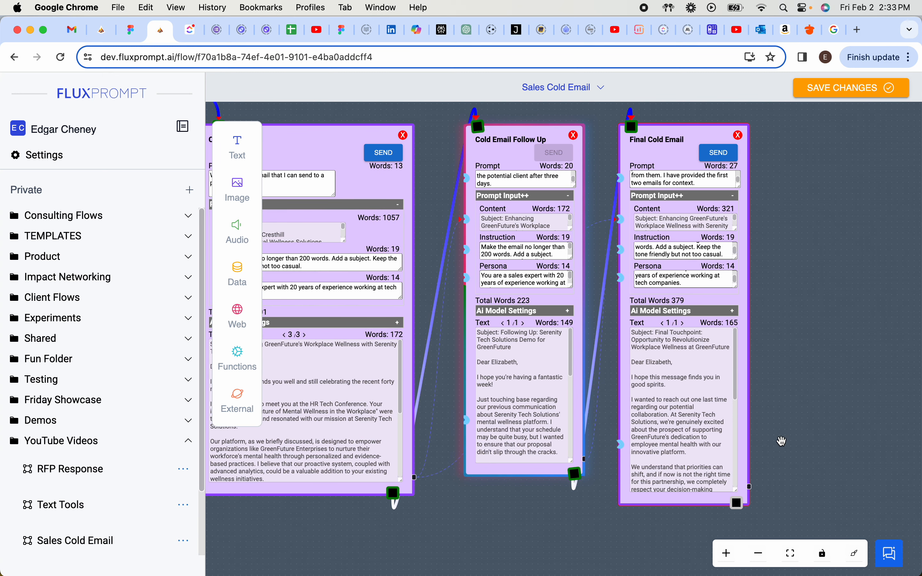